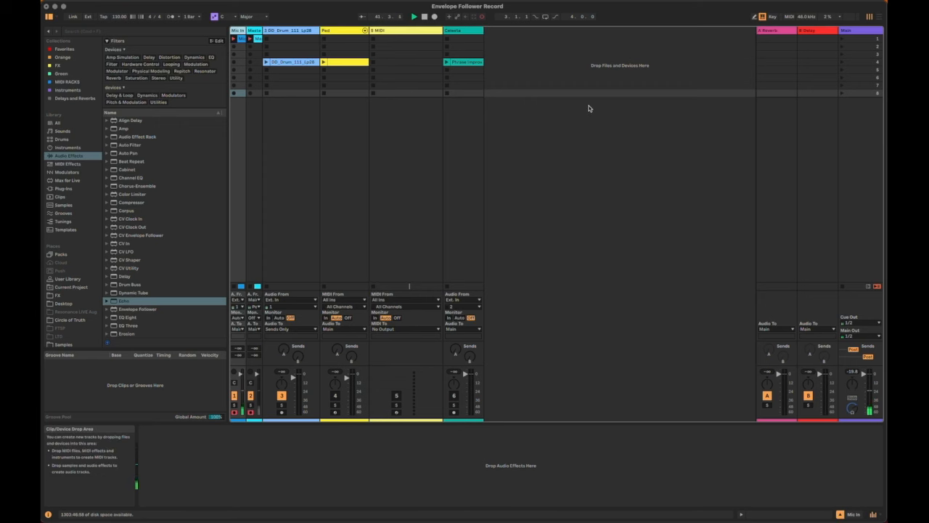
# Open the DD_Drum_111_Lp28 clip and add an Envelope Follower audio effect to its track after the Limiter.
pyautogui.click(298, 154)
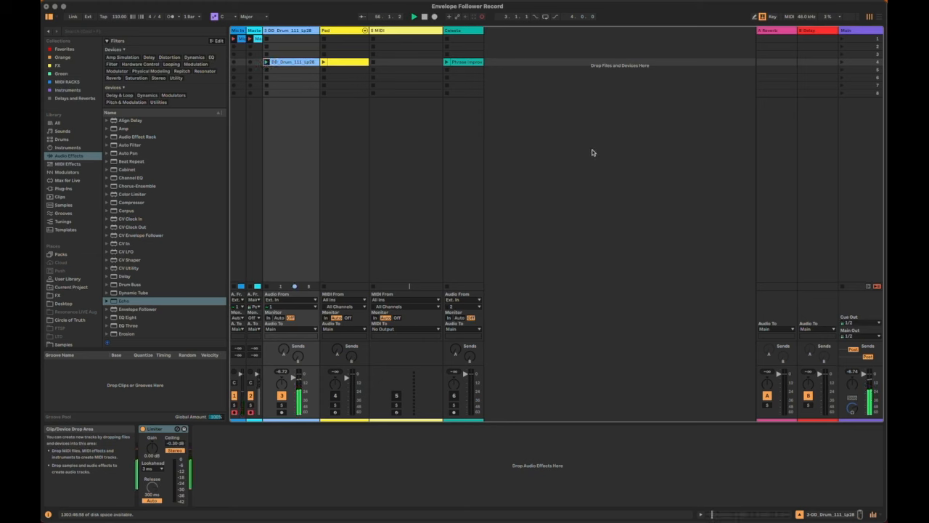
pyautogui.click(297, 62)
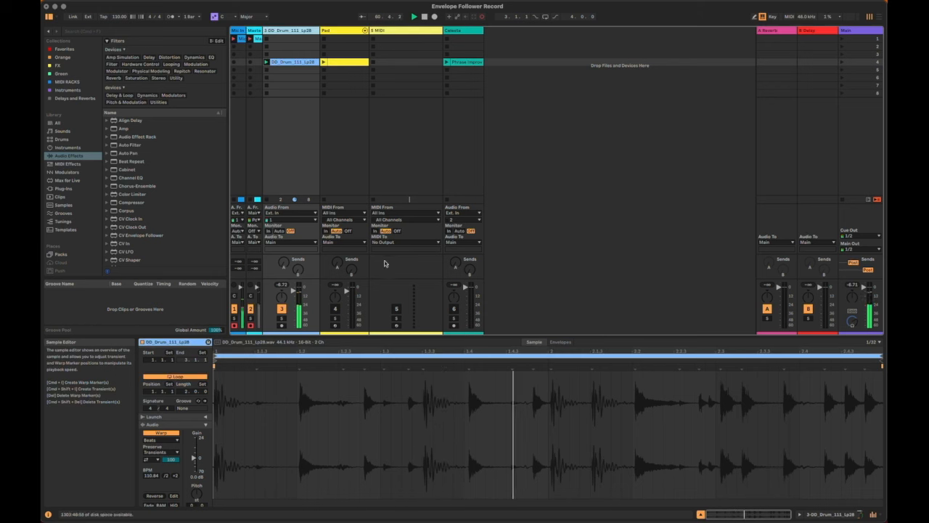
pyautogui.click(74, 154)
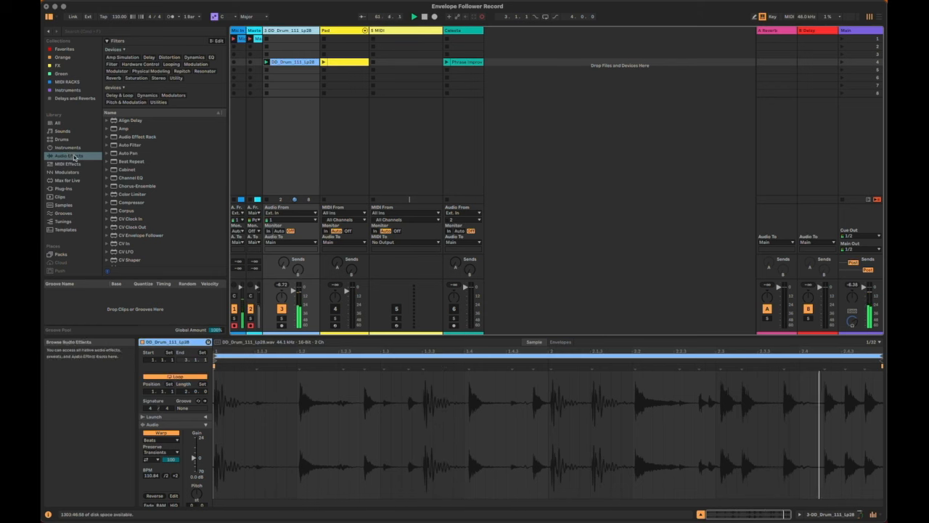
pyautogui.scroll(-1, 161, 200)
pyautogui.scroll(-3, 160, 200)
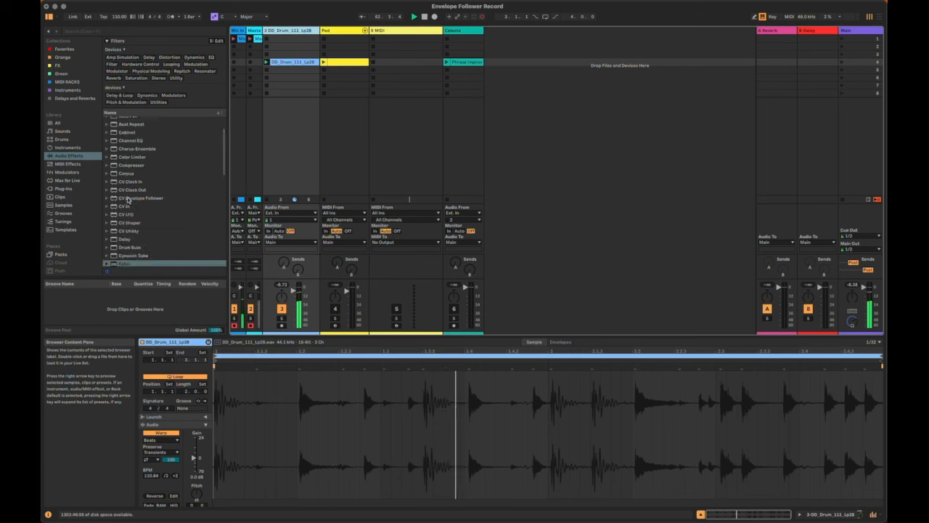
pyautogui.click(123, 245)
pyautogui.scroll(-1, 143, 198)
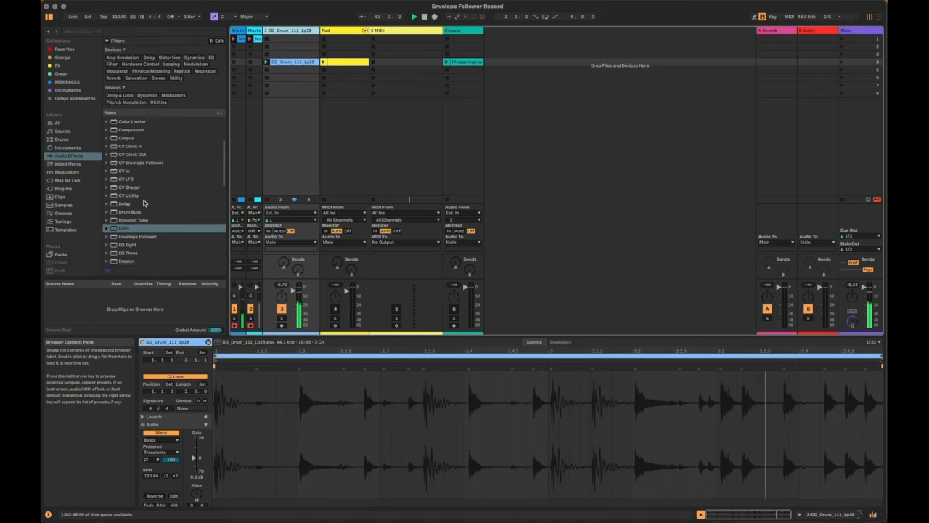
pyautogui.scroll(-1, 143, 199)
pyautogui.click(129, 216)
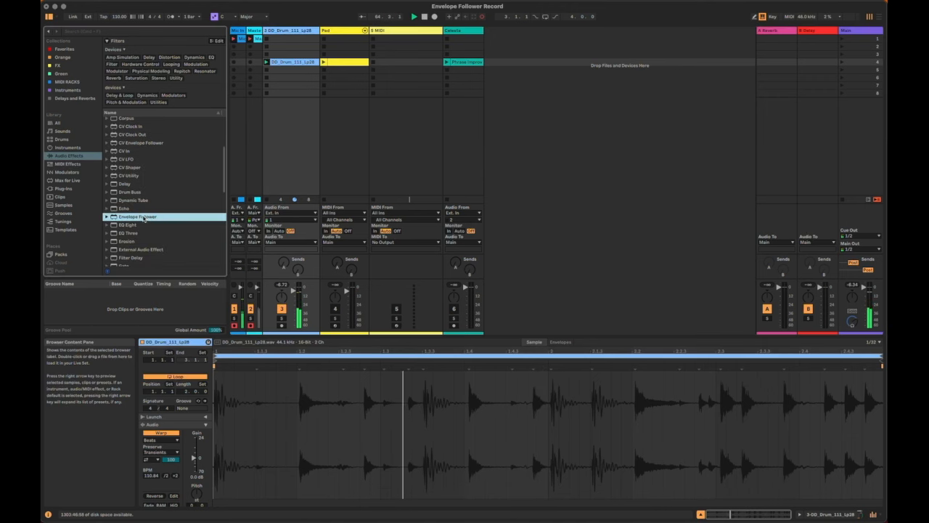
pyautogui.click(298, 101)
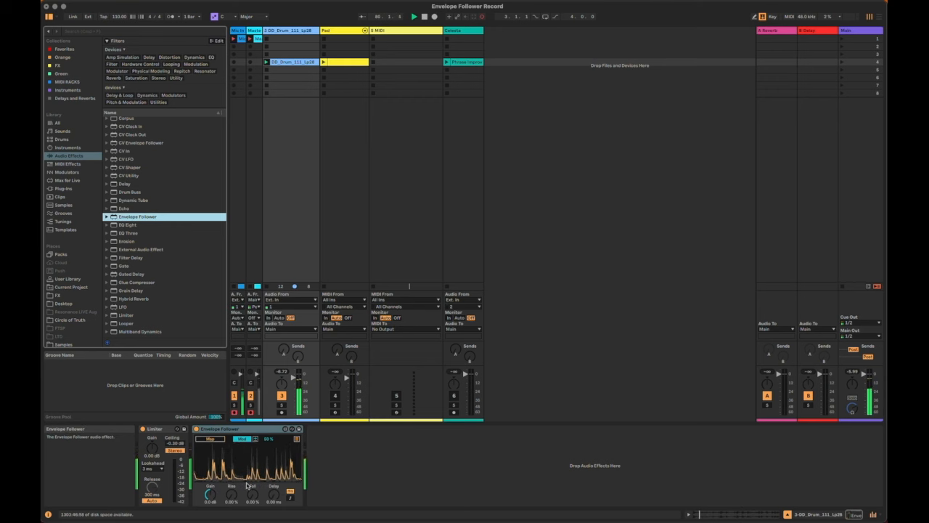
# Try the Envelope Follower's Gain and a Fall of about 38% on the drum loop, resetting both.
pyautogui.click(209, 495)
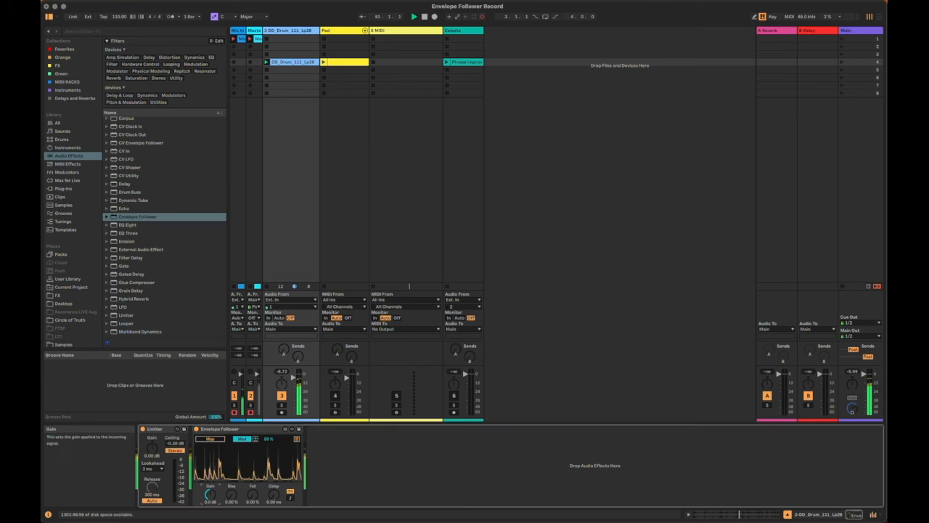
pyautogui.moveTo(210, 495); pyautogui.dragTo(210, 490)
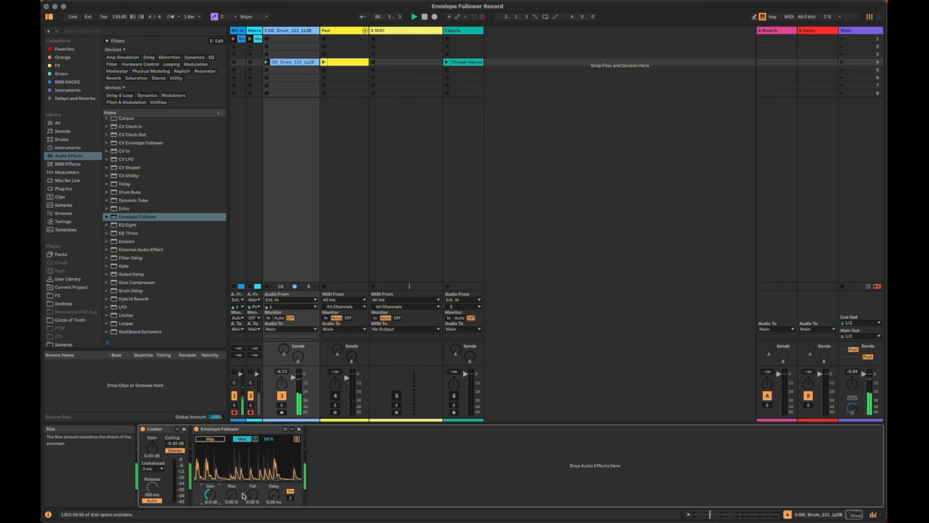
pyautogui.moveTo(252, 498); pyautogui.dragTo(253, 480)
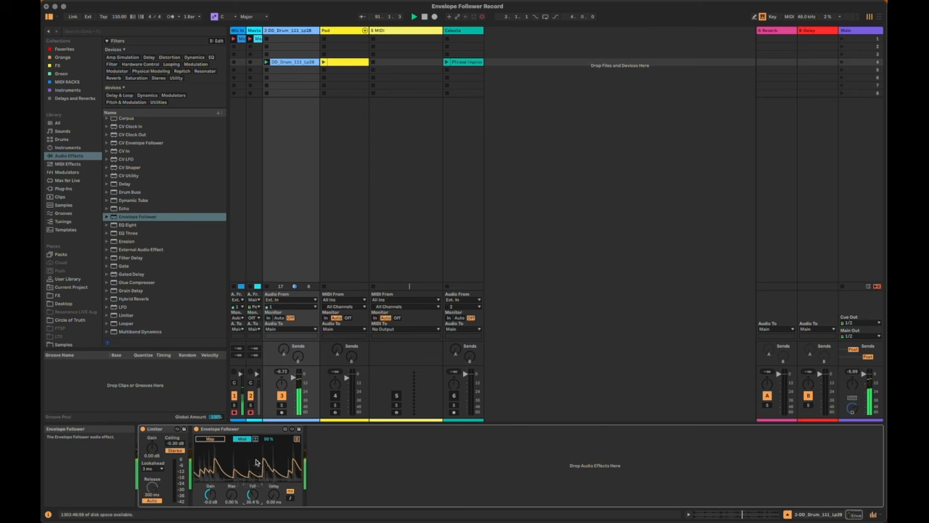
pyautogui.moveTo(251, 495); pyautogui.dragTo(252, 491)
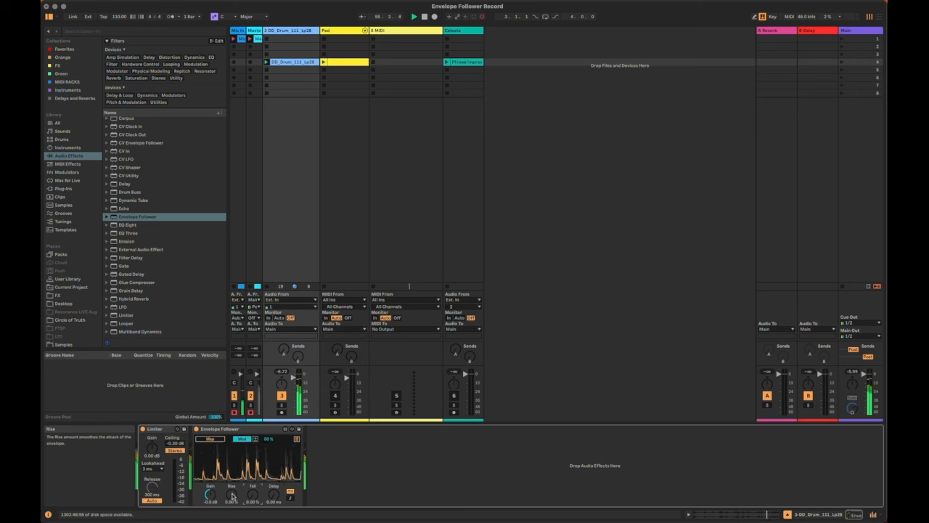
# Try raising the Envelope Follower's Rise, Gain and Delay on the drum loop, resetting each control.
pyautogui.moveTo(232, 495); pyautogui.dragTo(211, 464)
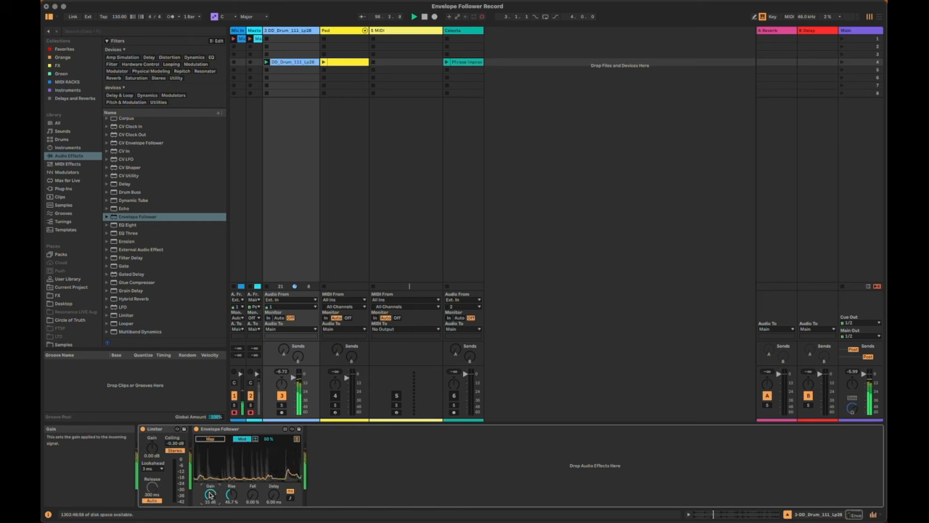
pyautogui.moveTo(231, 499); pyautogui.dragTo(231, 481)
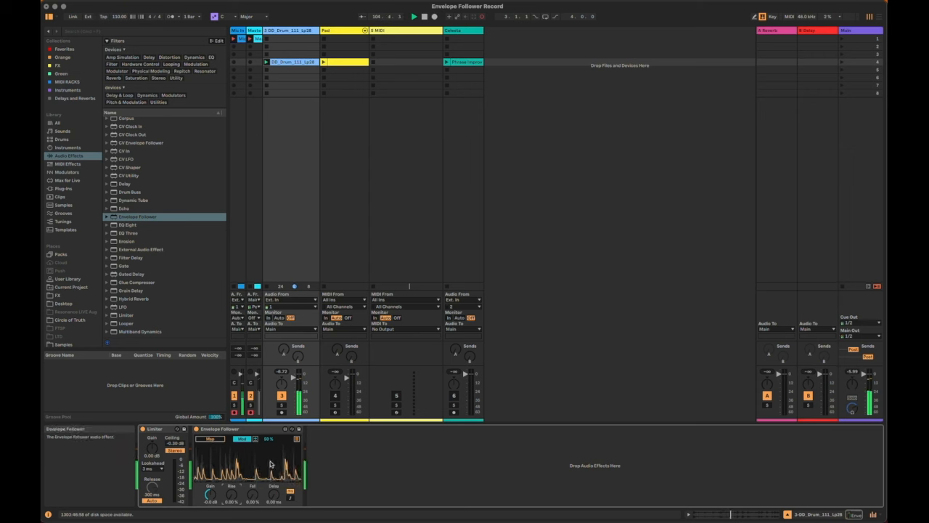
pyautogui.moveTo(274, 494); pyautogui.dragTo(273, 476)
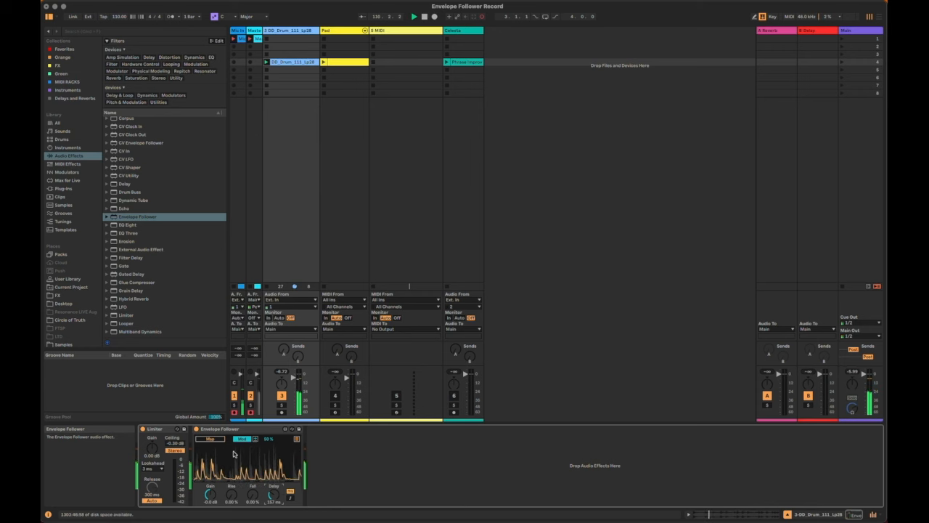
pyautogui.doubleClick(273, 496)
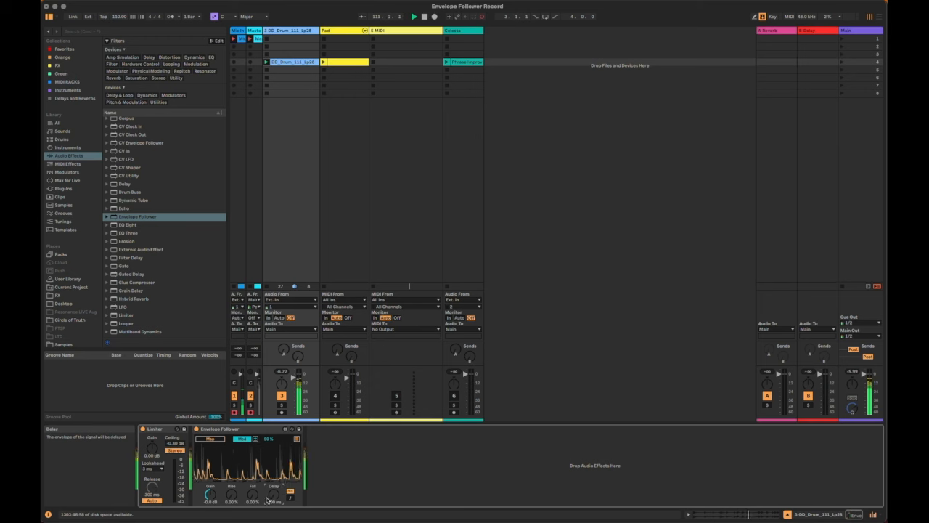
# Add an Echo after the Envelope Follower, with Dry/Wet at 100% and the delay in Time mode instead of Sync.
pyautogui.click(355, 487)
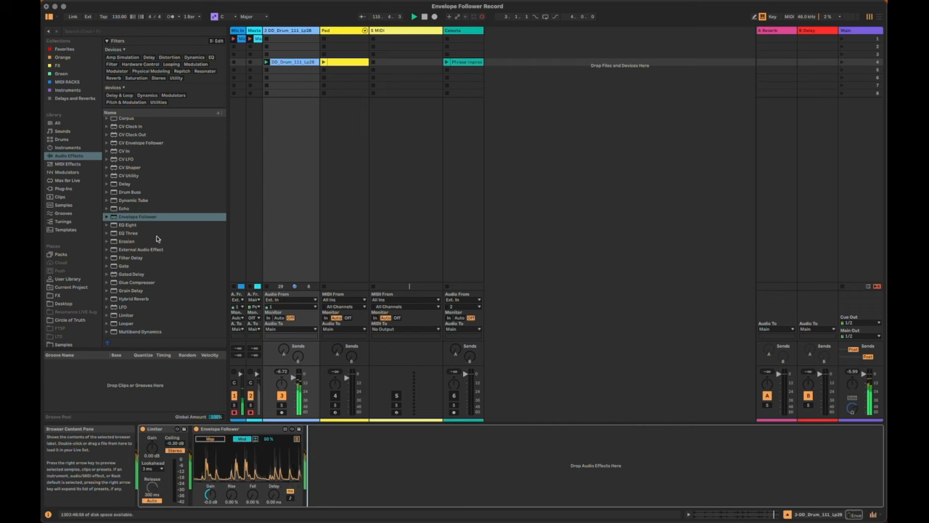
pyautogui.scroll(-1, 156, 240)
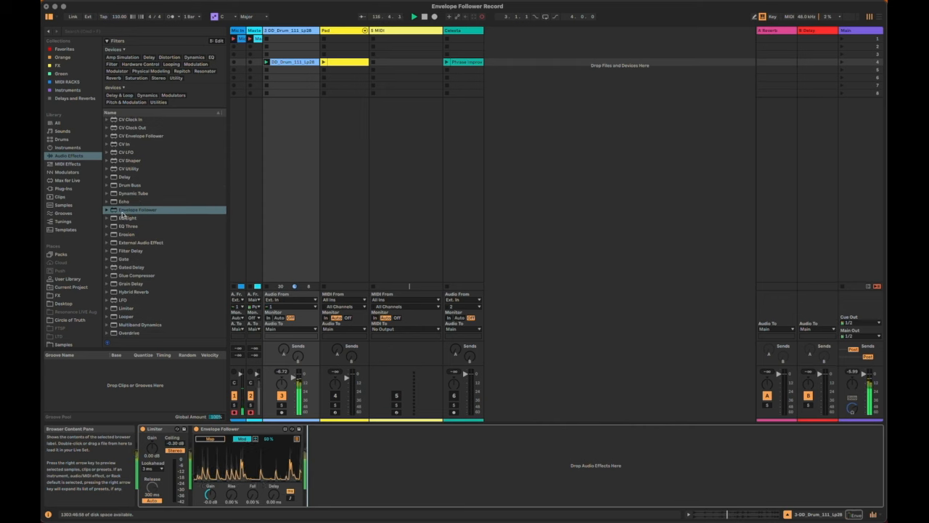
pyautogui.click(127, 202)
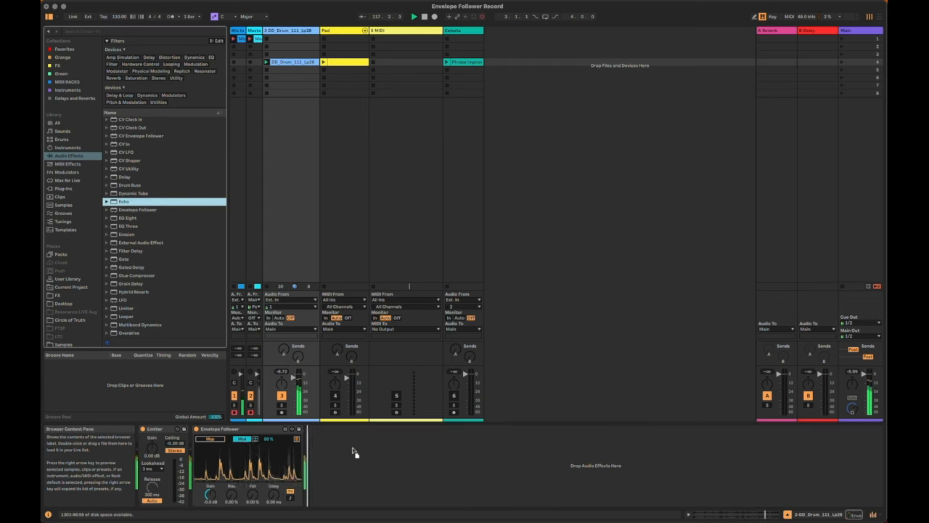
pyautogui.press('Return')
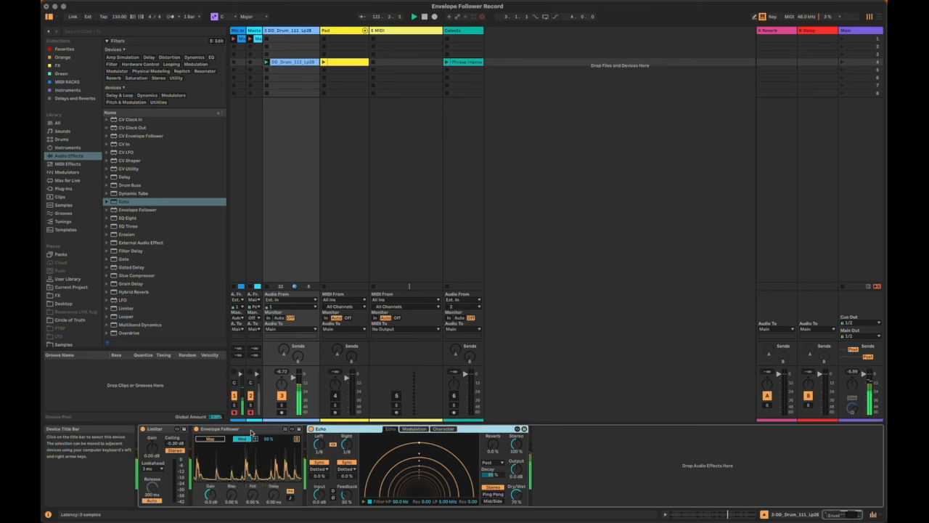
pyautogui.moveTo(512, 495); pyautogui.dragTo(512, 481)
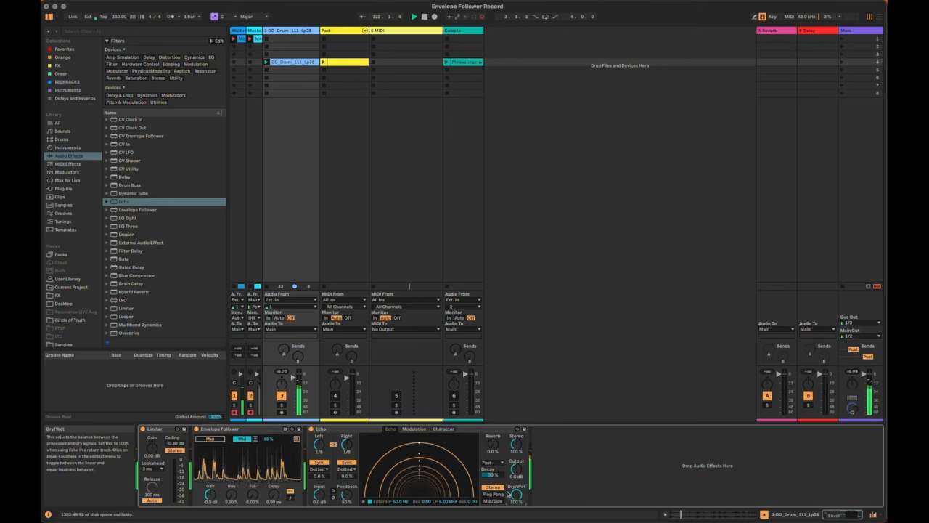
pyautogui.click(321, 462)
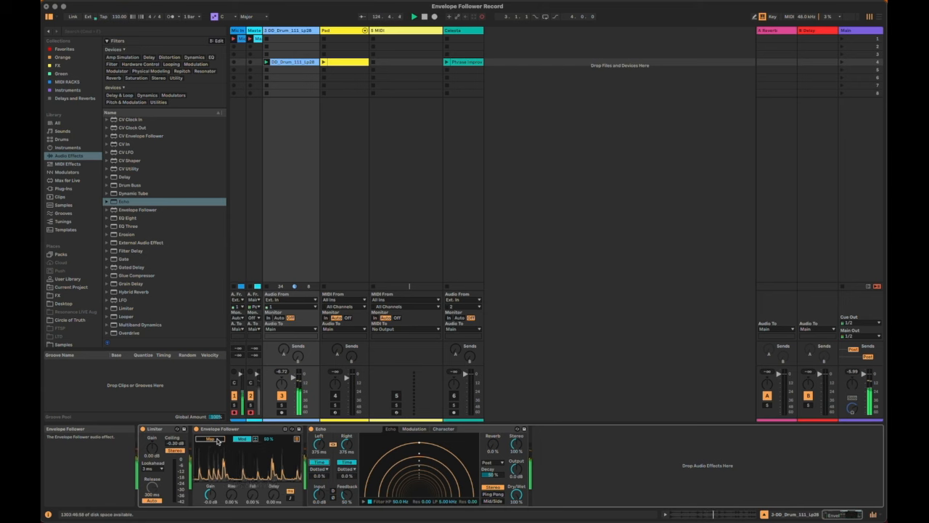
# Map the Envelope Follower to Echo's left delay time and shorten that delay to under 10 ms.
pyautogui.click(319, 445)
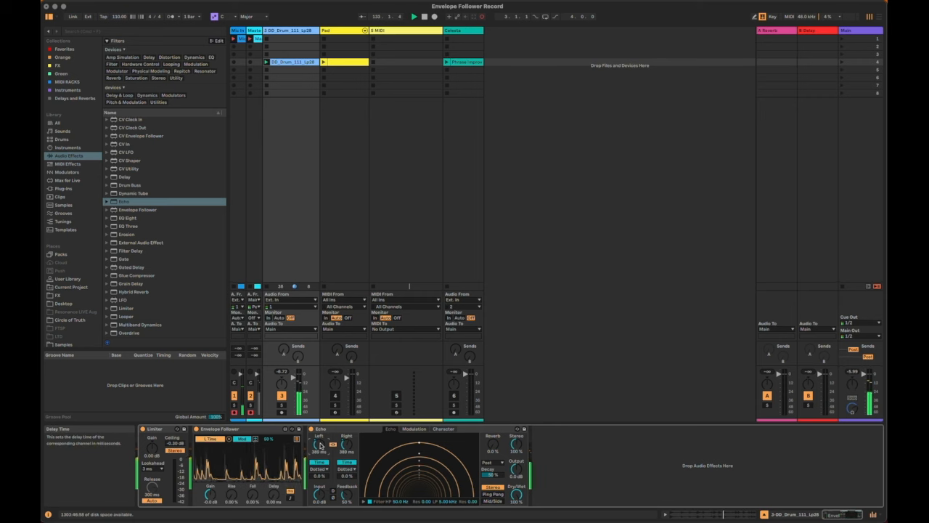
pyautogui.moveTo(318, 446); pyautogui.dragTo(317, 476)
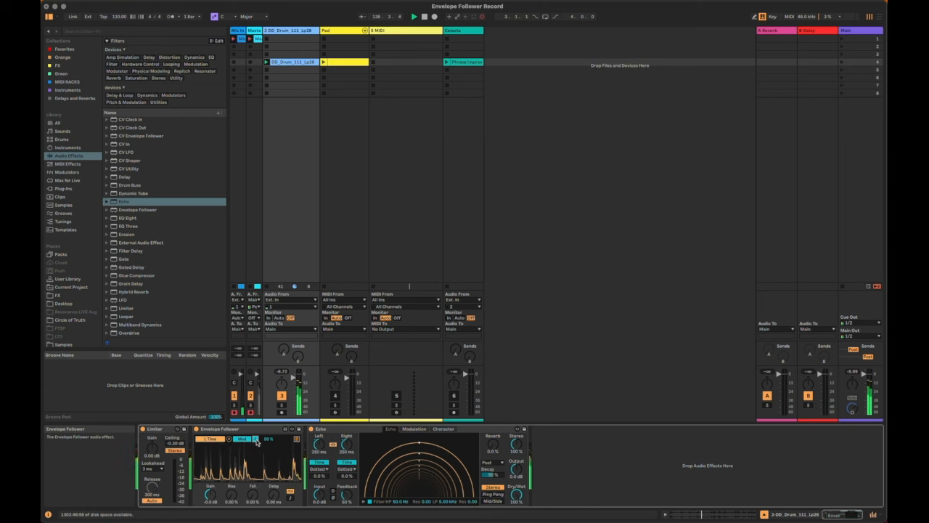
pyautogui.moveTo(318, 445); pyautogui.dragTo(318, 490)
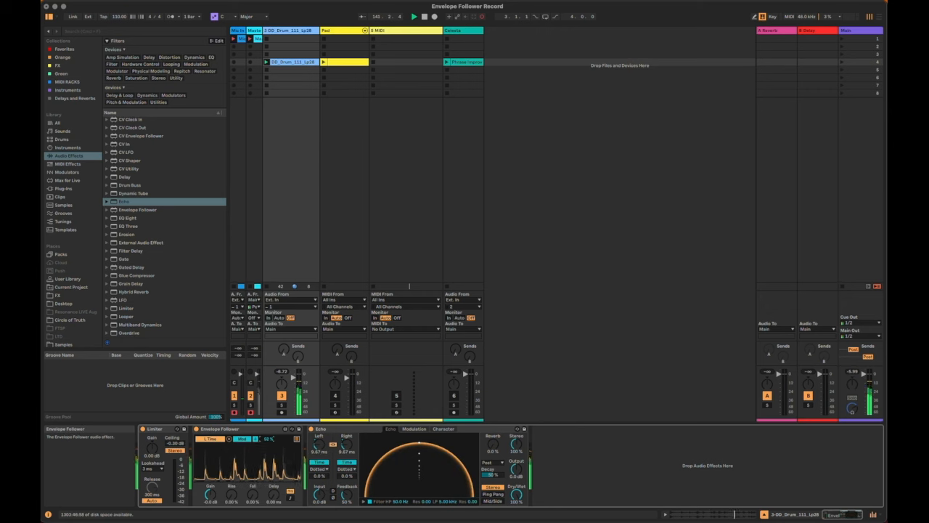
# Raise Echo's Feedback to 90% and turn on Repitch in its character settings.
pyautogui.moveTo(347, 494); pyautogui.dragTo(347, 475)
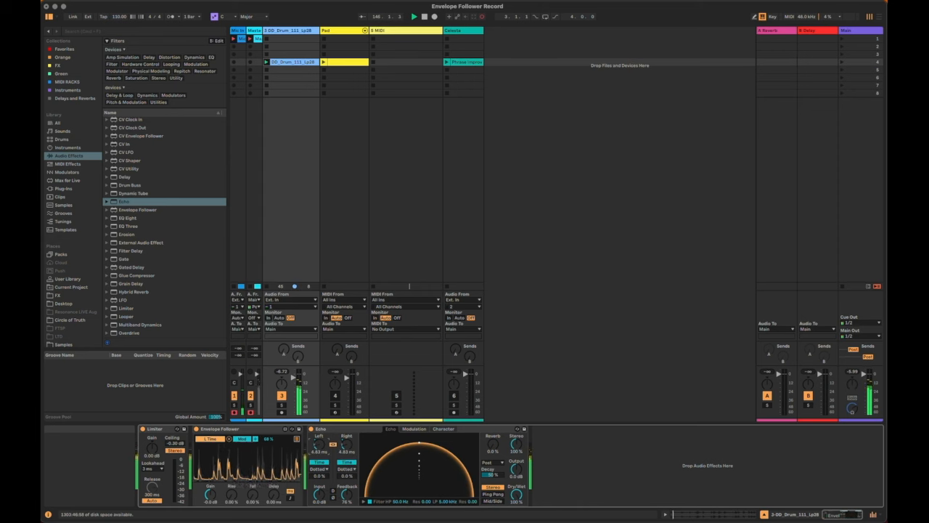
pyautogui.moveTo(347, 494)
pyautogui.mouseDown()
pyautogui.moveTo(346, 476)
pyautogui.moveTo(347, 485)
pyautogui.mouseUp()
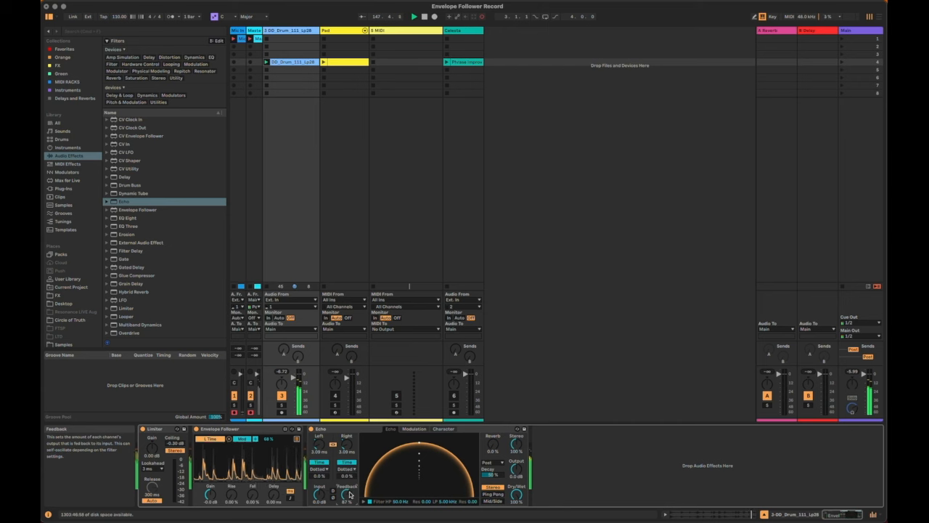
pyautogui.click(444, 429)
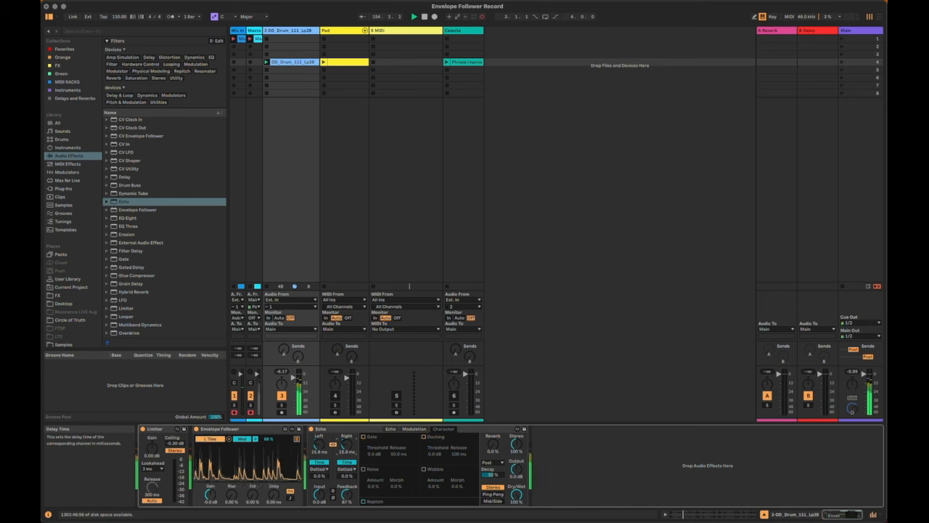
pyautogui.click(363, 501)
pyautogui.moveTo(347, 494); pyautogui.dragTo(346, 476)
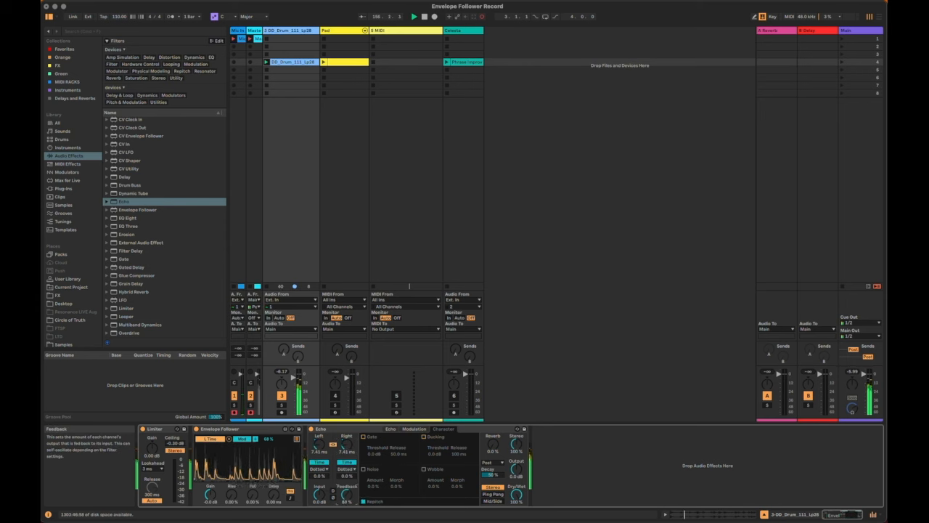
pyautogui.click(391, 428)
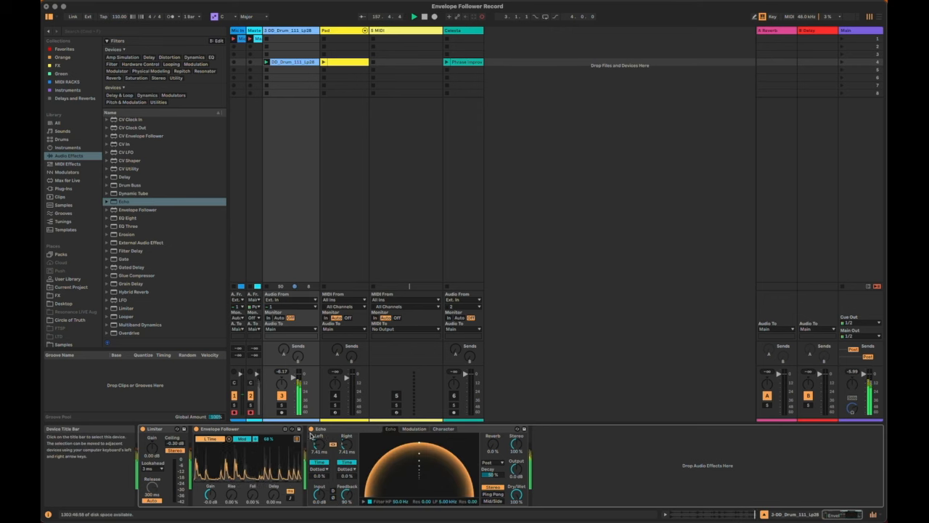
# Group the Echo into an Audio Effect Rack and create a second, empty chain in it.
pyautogui.click(344, 429)
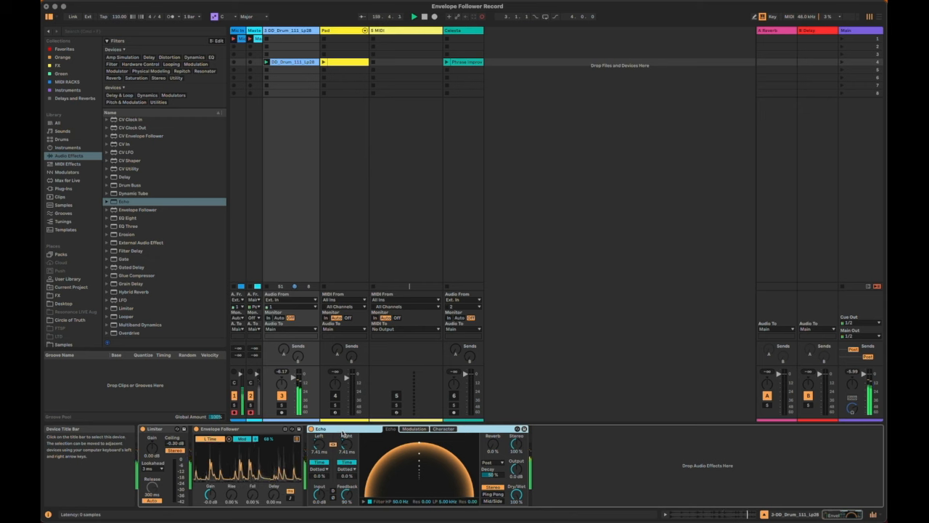
pyautogui.press('super+g')
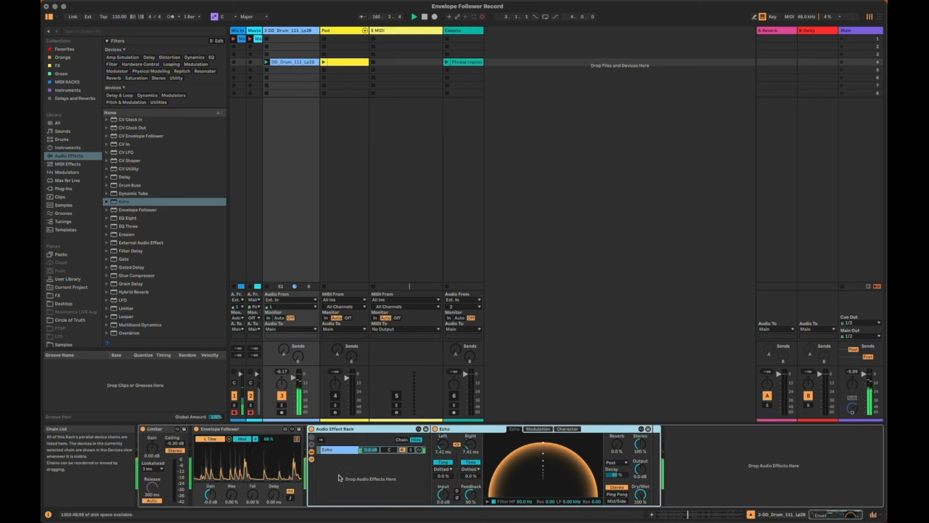
pyautogui.rightClick(339, 478)
pyautogui.click(352, 483)
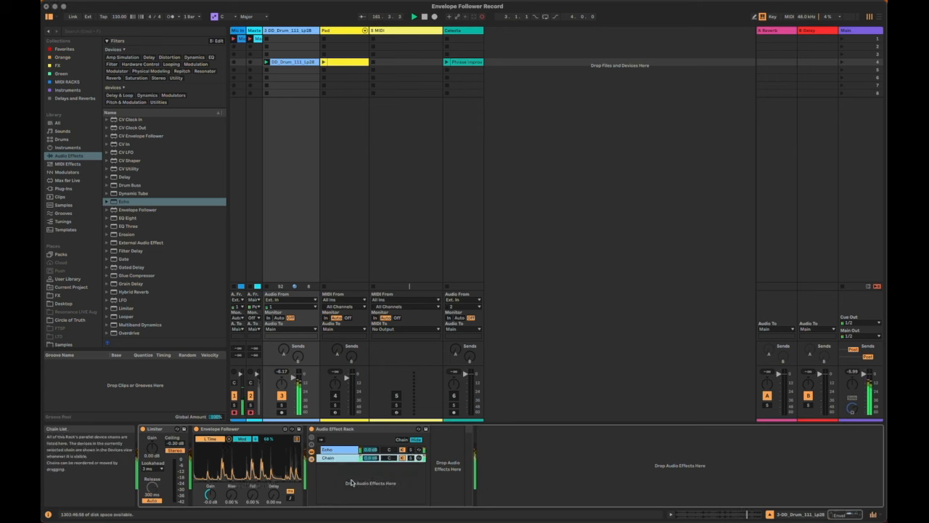
# Add a Compressor after Echo in the rack's Echo chain and turn on its Sidechain.
pyautogui.click(341, 450)
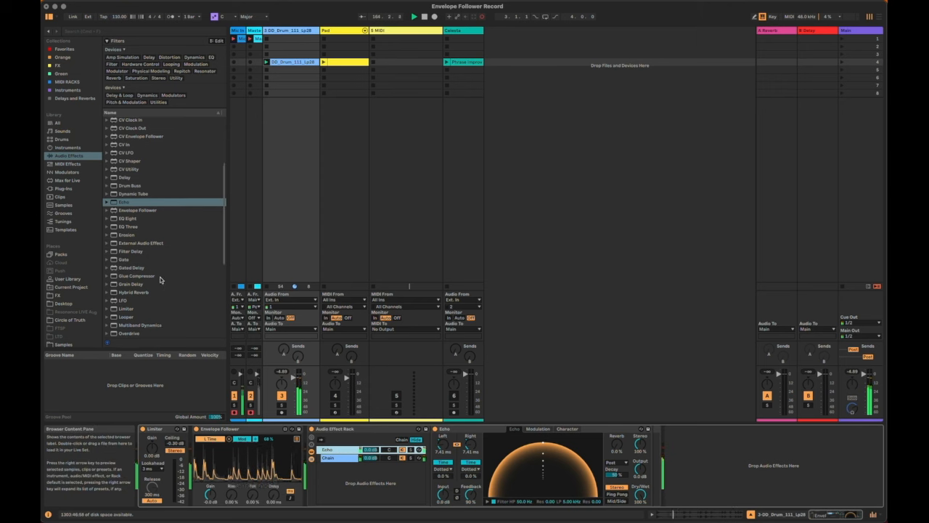
pyautogui.scroll(3, 160, 280)
pyautogui.click(171, 164)
pyautogui.moveTo(173, 173); pyautogui.dragTo(657, 454)
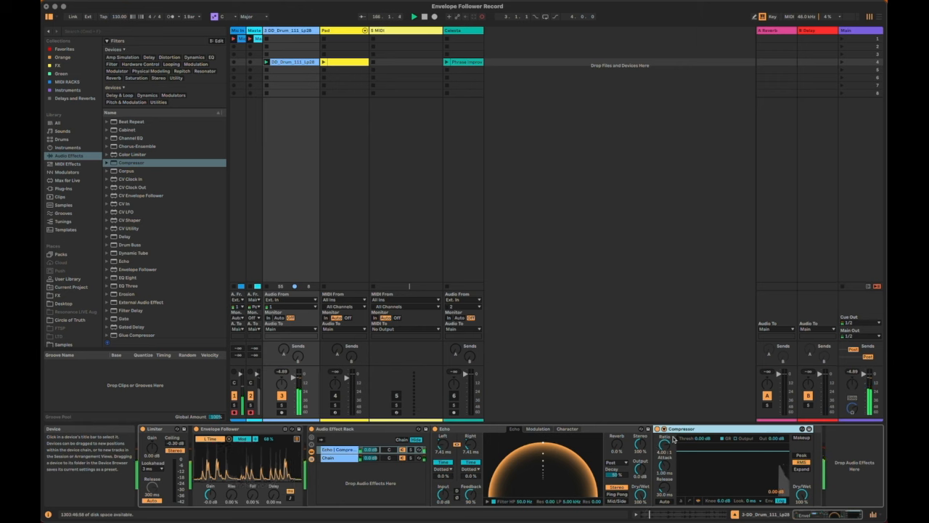
pyautogui.click(664, 428)
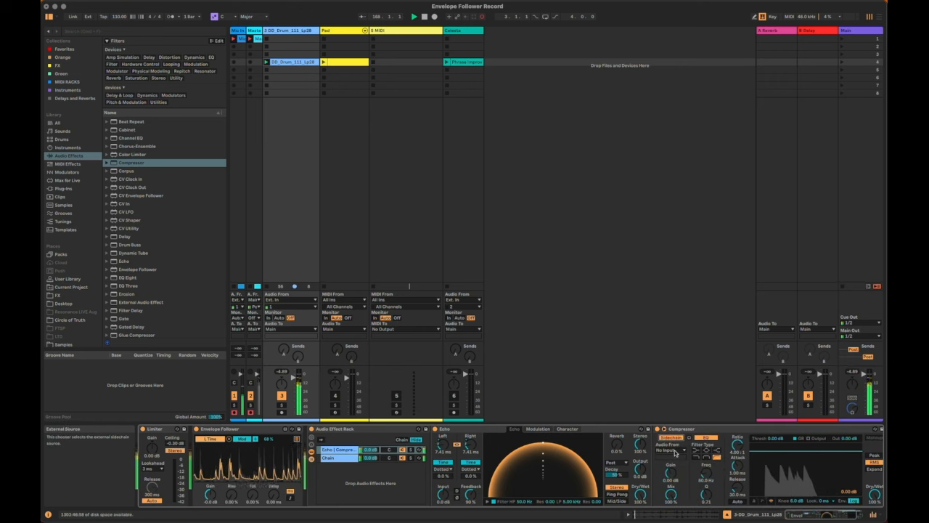
# Feed the Compressor's sidechain from the DD_Drum_111 track at Pre FX and lower its threshold to about -25 dB.
pyautogui.click(675, 451)
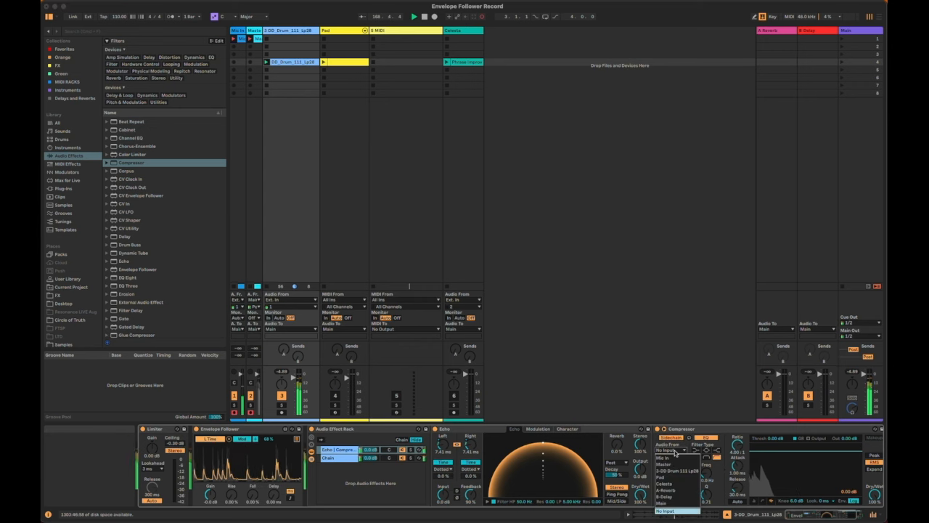
pyautogui.click(678, 471)
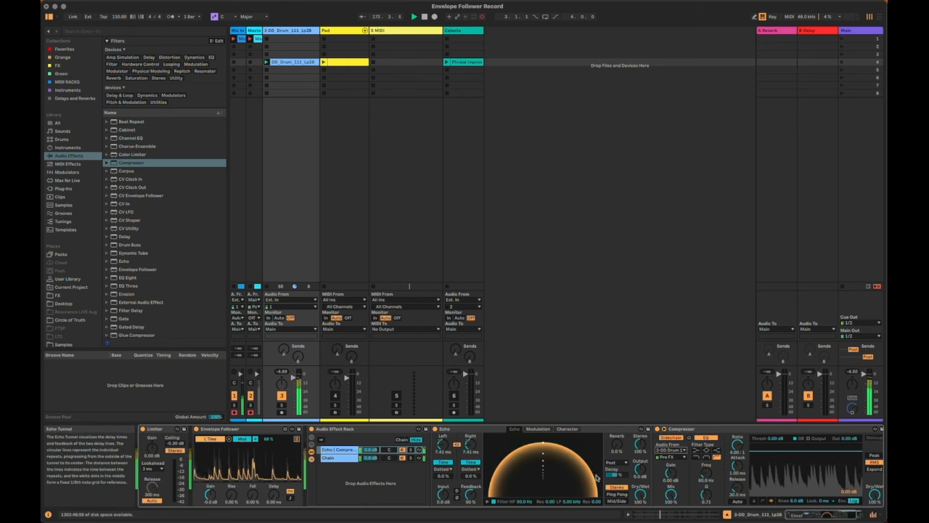
pyautogui.click(672, 457)
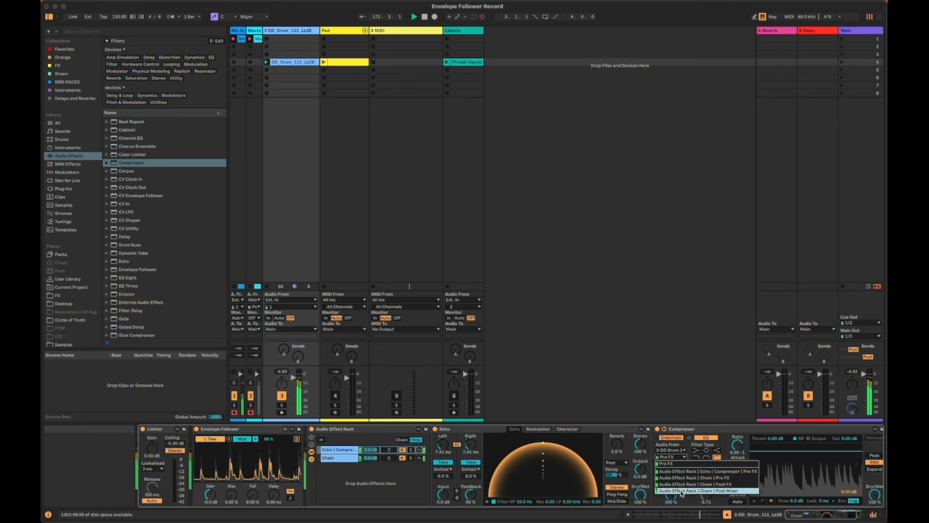
pyautogui.click(685, 477)
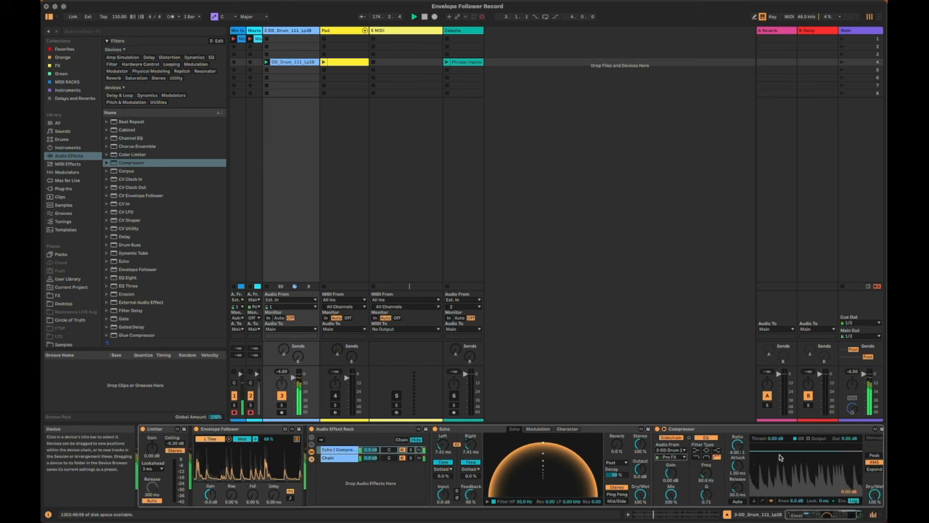
pyautogui.moveTo(771, 437); pyautogui.dragTo(771, 454)
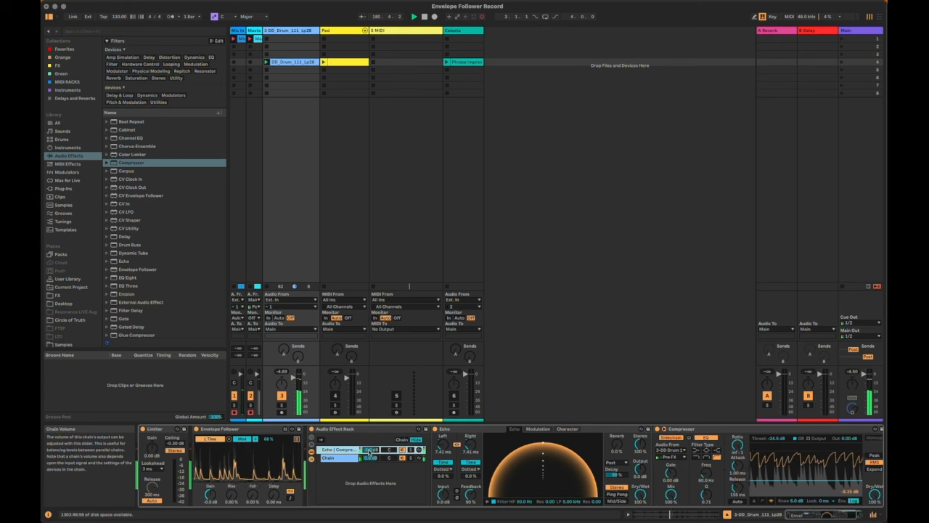
# Delete the Audio Effect Rack and the Envelope Follower from the drum track, keeping only the Limiter.
pyautogui.click(844, 515)
pyautogui.moveTo(844, 515); pyautogui.dragTo(846, 516)
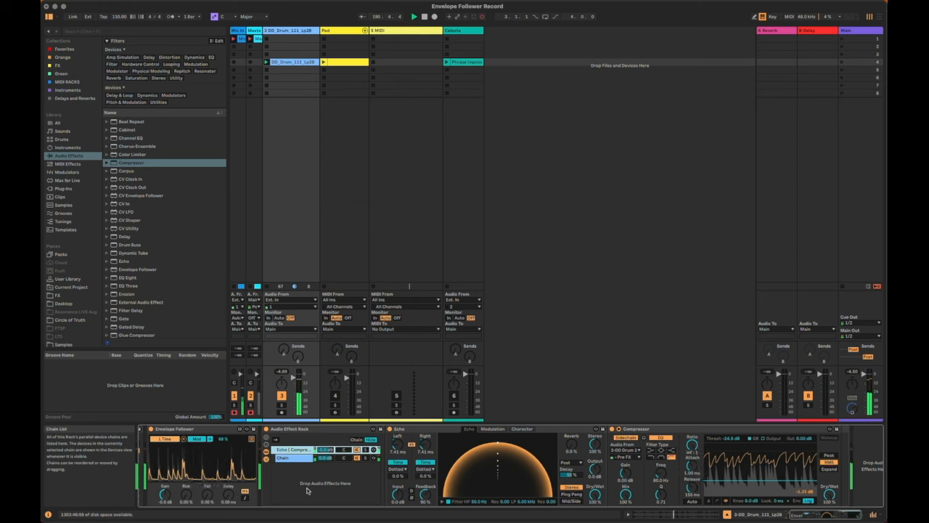
pyautogui.click(305, 429)
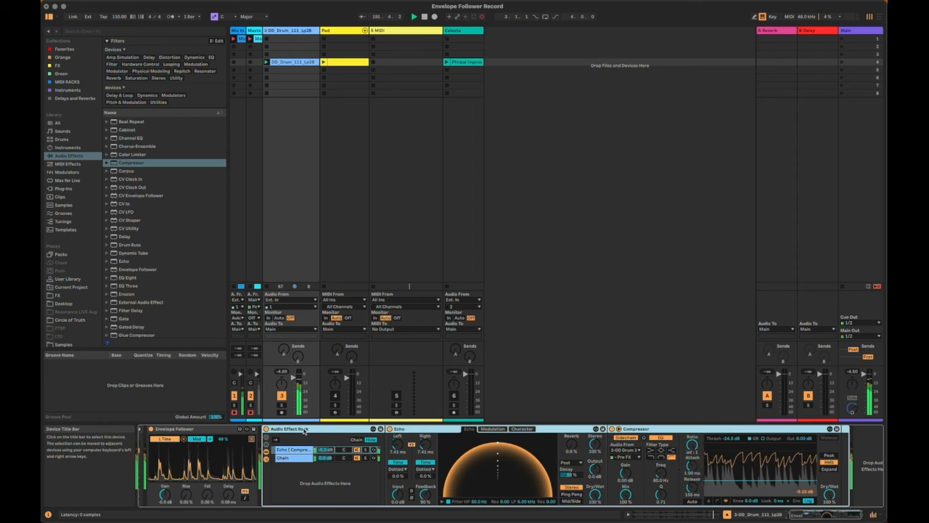
pyautogui.press('Delete')
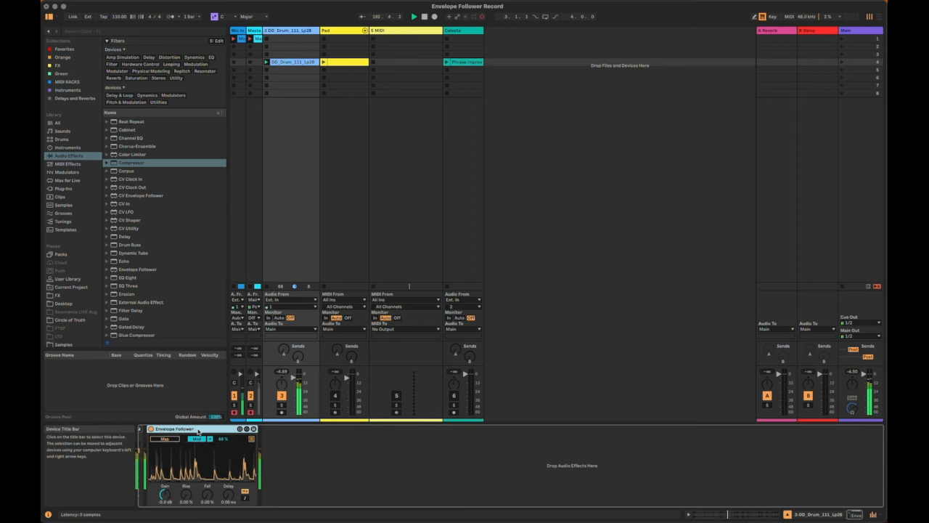
pyautogui.press('Delete')
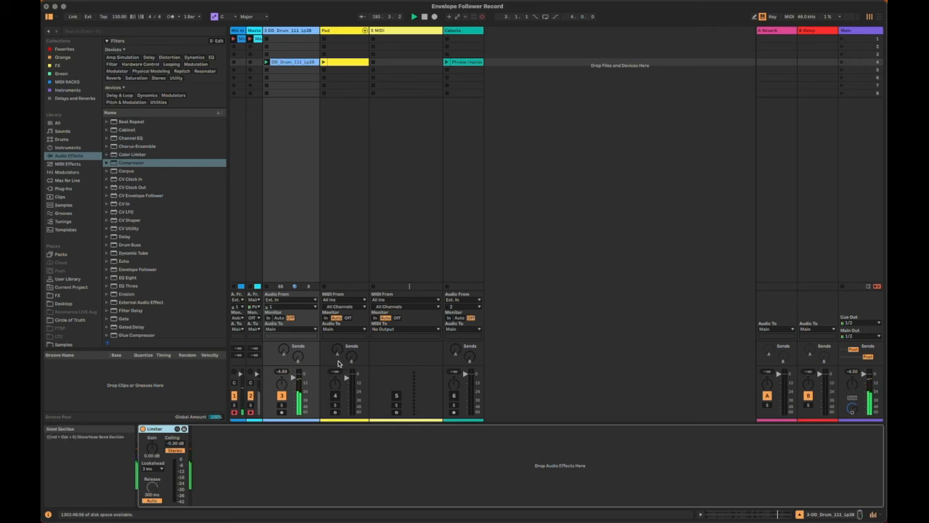
# Activate the Pad track, launch its clip and open the clip's notes.
pyautogui.click(337, 396)
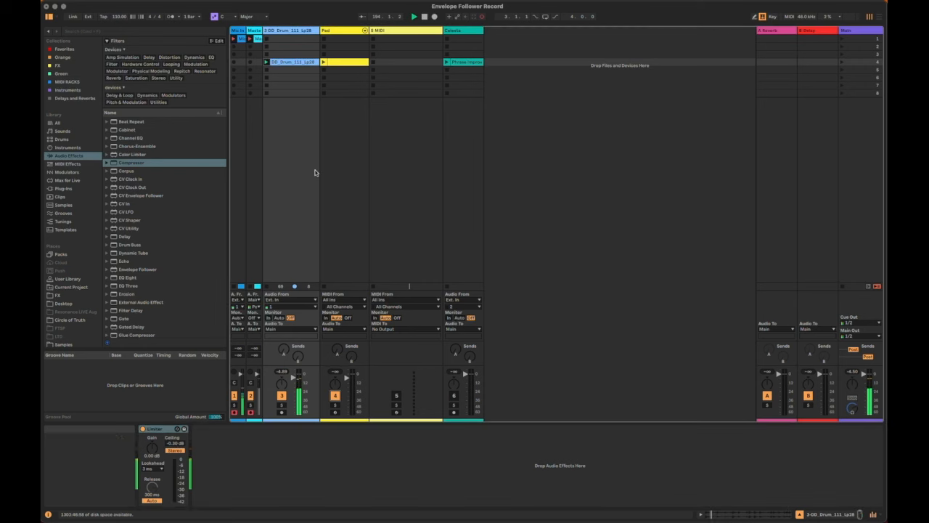
pyautogui.click(324, 63)
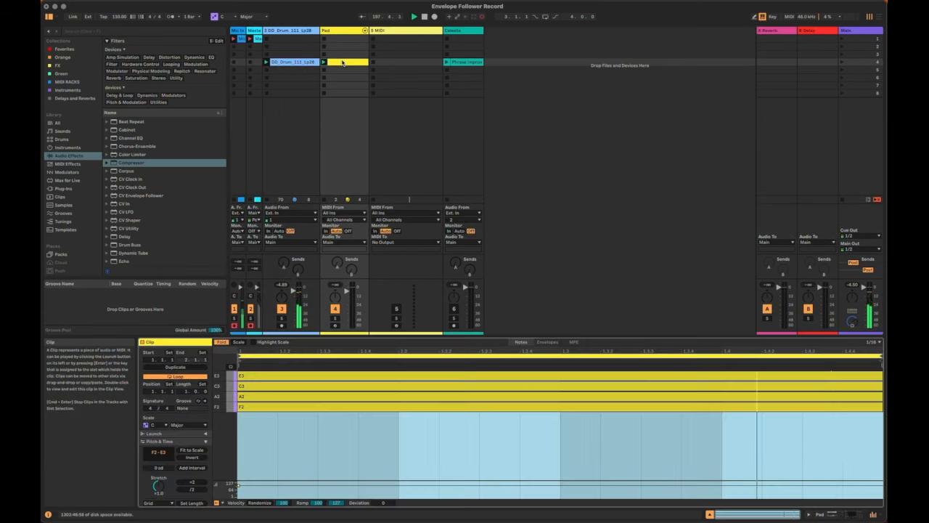
pyautogui.click(343, 63)
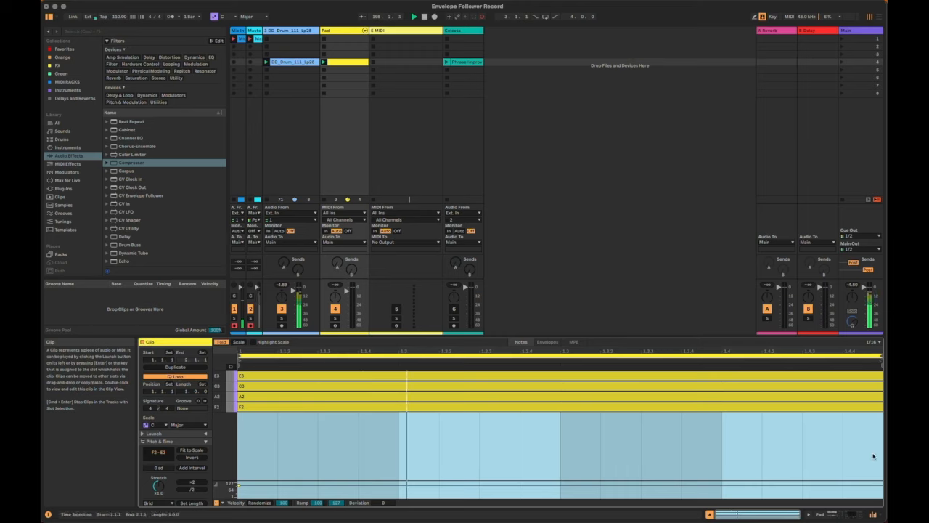
# Delete the effects after the Airport Pad instrument on the Pad track, and stop the playing clips.
pyautogui.hotkey('shift', 'Tab')
pyautogui.click(268, 429)
pyautogui.press('Delete')
pyautogui.press('Delete')
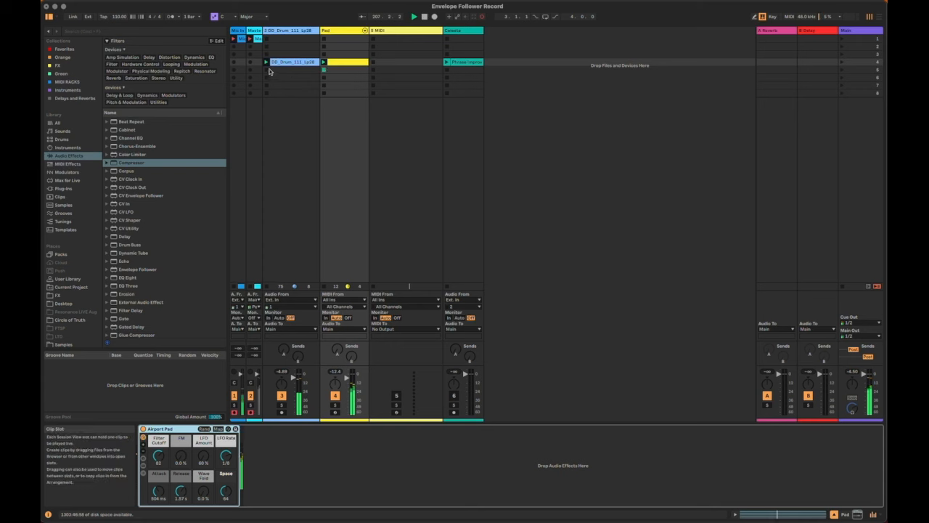
pyautogui.click(647, 188)
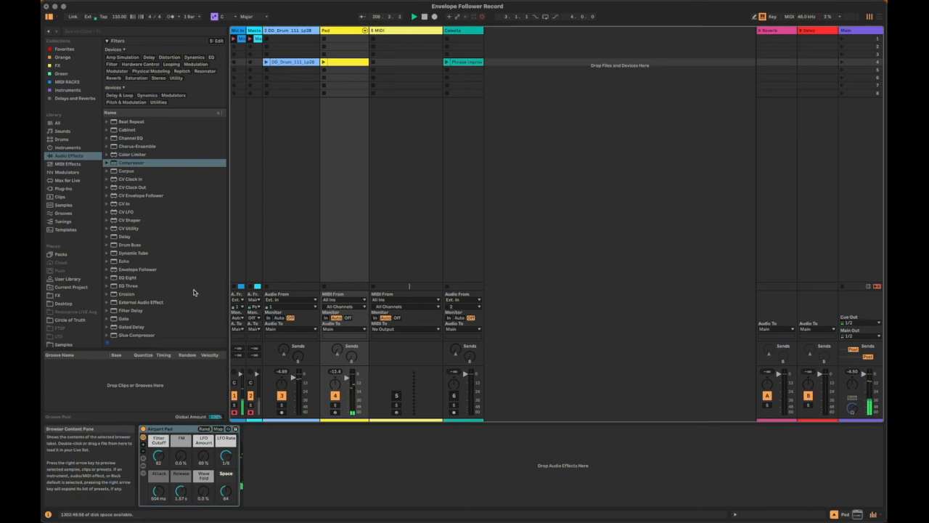
# Add a Utility effect after Airport Pad on the Pad track.
pyautogui.scroll(-10, 186, 273)
pyautogui.scroll(-1, 186, 275)
pyautogui.click(124, 318)
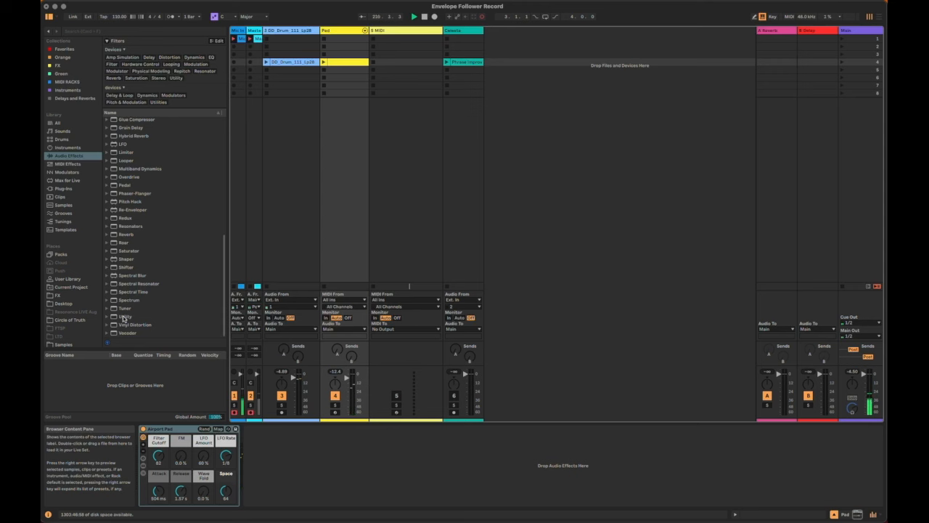
pyautogui.moveTo(125, 317); pyautogui.dragTo(342, 225)
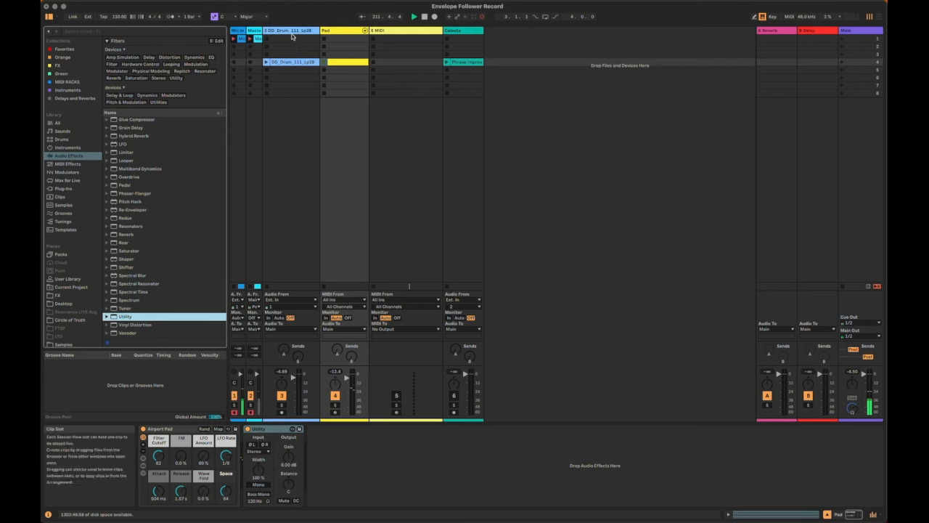
# Add an Envelope Follower after the Limiter on the drum track.
pyautogui.click(292, 31)
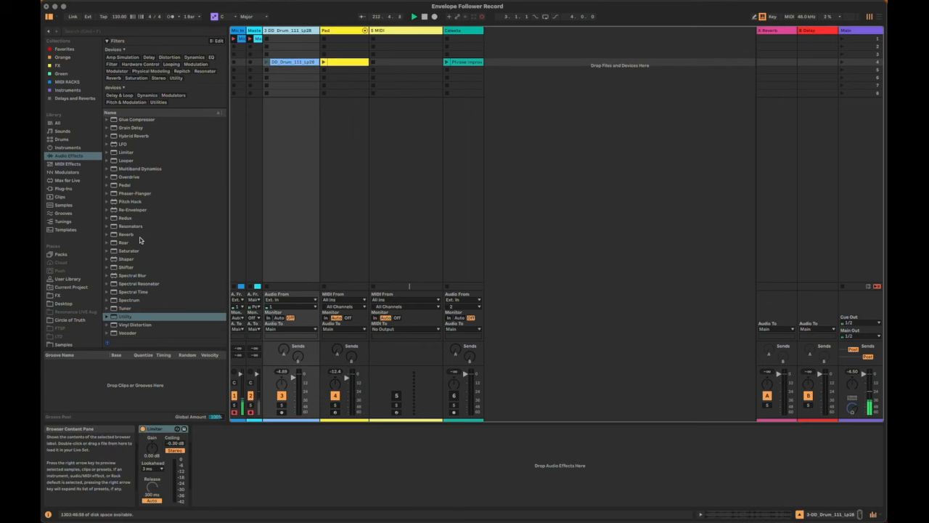
pyautogui.scroll(5, 143, 211)
pyautogui.moveTo(137, 181); pyautogui.dragTo(289, 95)
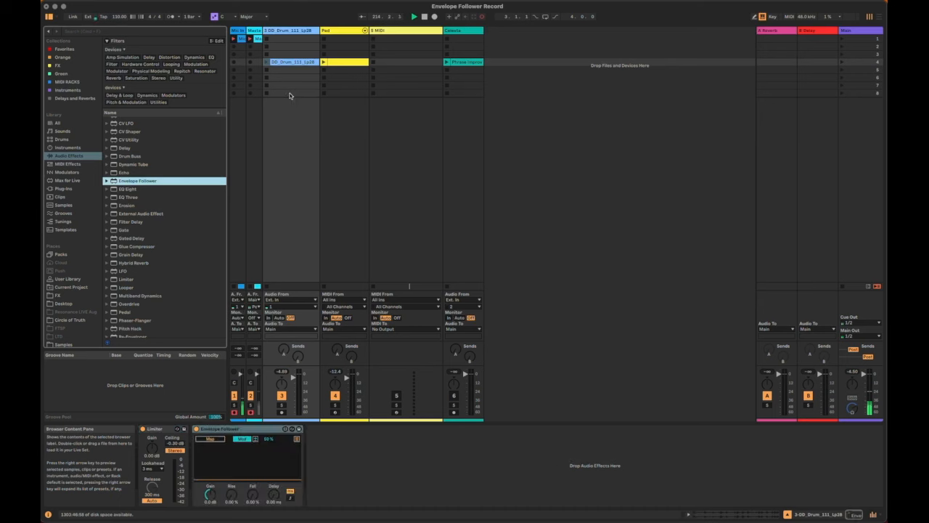
# Map the drum track's Envelope Follower to the Gain of the Pad track's Utility and make the modulation unipolar.
pyautogui.click(219, 440)
pyautogui.click(334, 30)
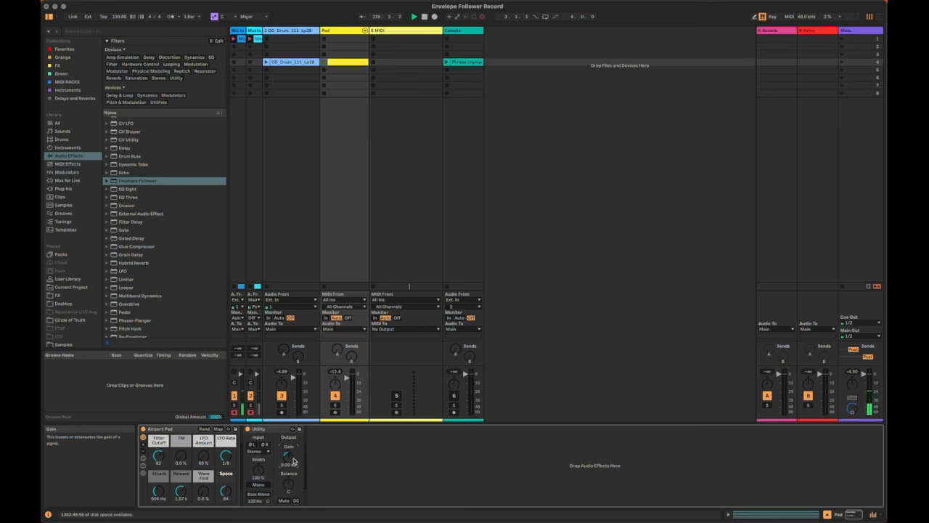
pyautogui.click(289, 31)
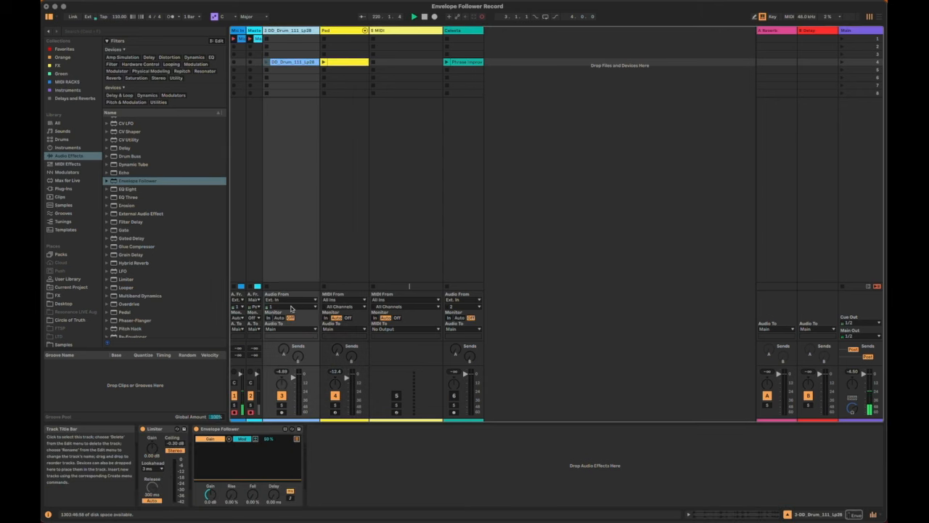
pyautogui.click(256, 441)
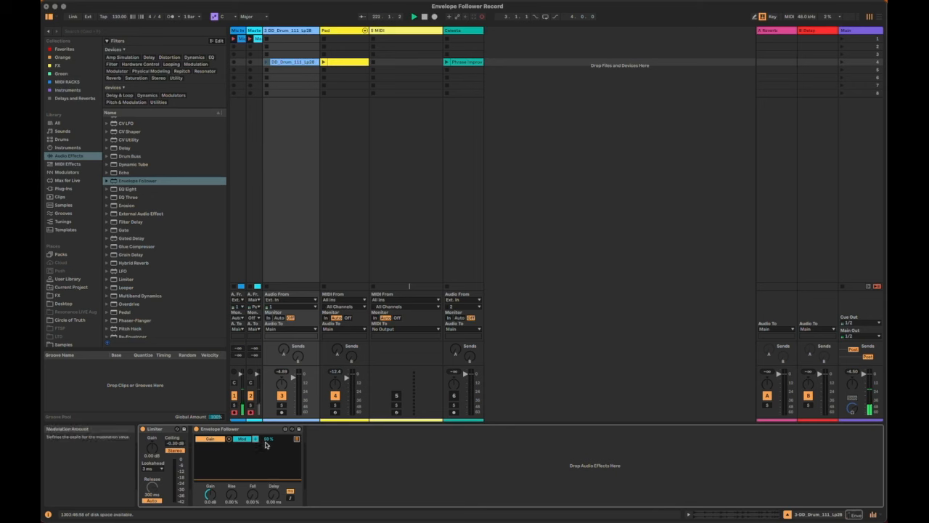
# Lower the Pad track's Utility Gain to -inf dB and launch the pad and drum clips together.
pyautogui.click(342, 33)
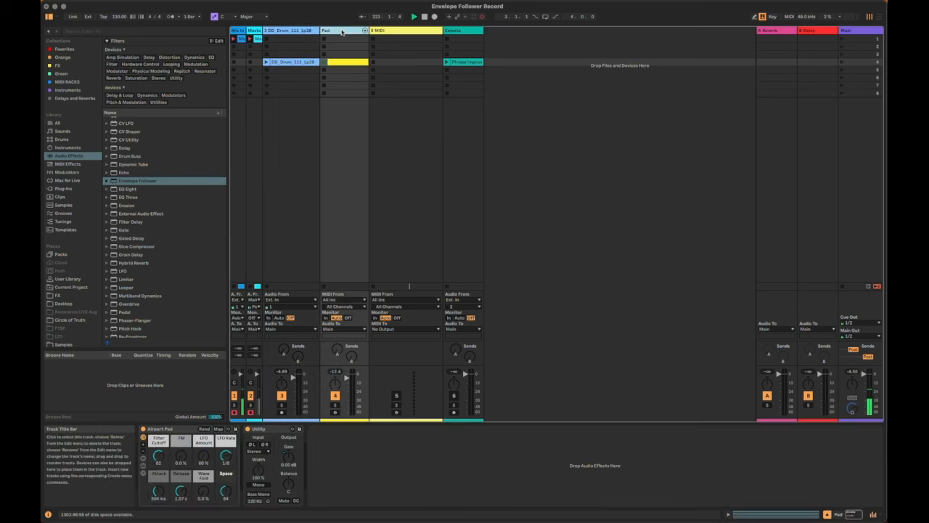
pyautogui.click(290, 465)
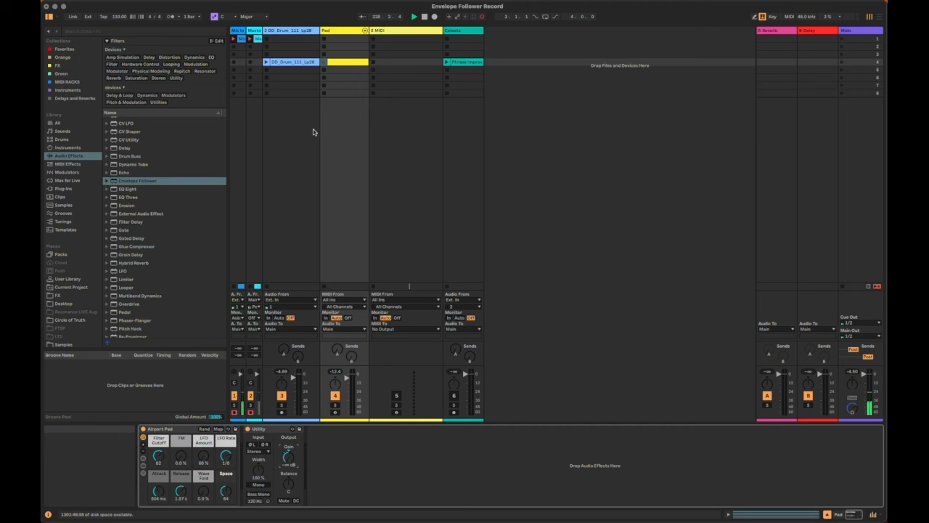
pyautogui.click(324, 62)
pyautogui.click(266, 63)
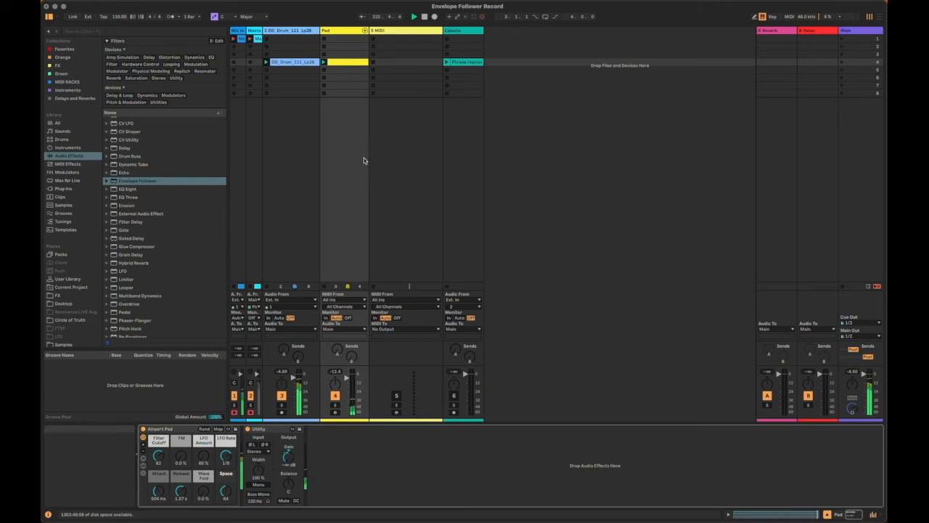
# Set the Envelope Follower's Gain to 5.5 dB and Fall to about 27%, and route the drum track's output to Sends Only.
pyautogui.click(295, 32)
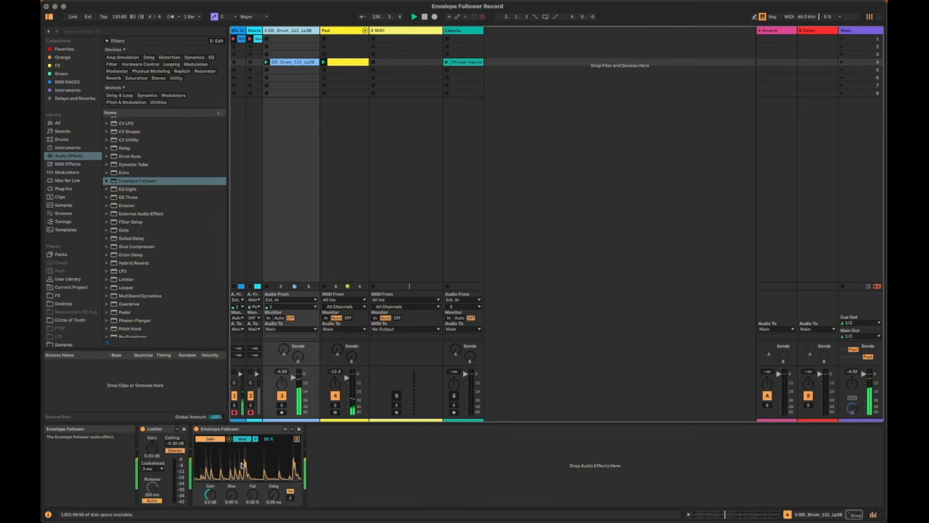
pyautogui.click(210, 493)
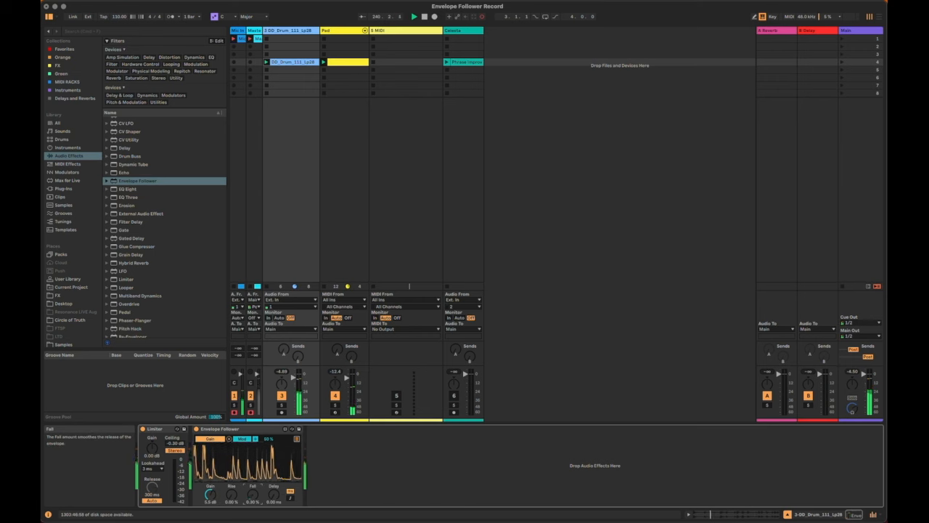
pyautogui.moveTo(252, 494); pyautogui.dragTo(252, 492)
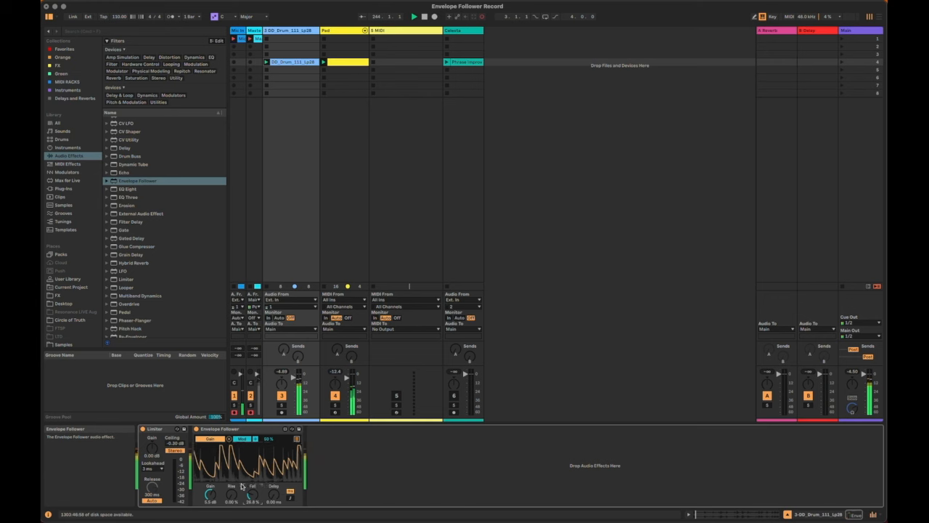
pyautogui.click(297, 330)
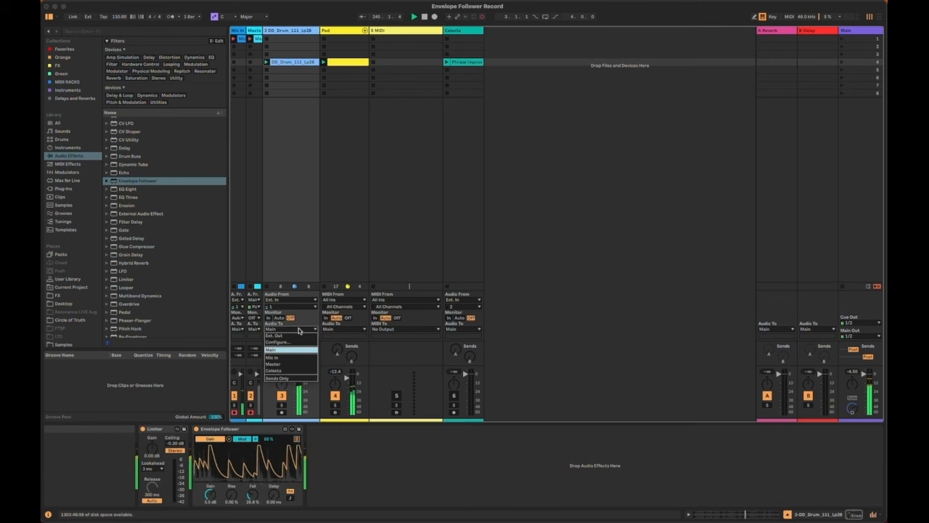
pyautogui.click(286, 379)
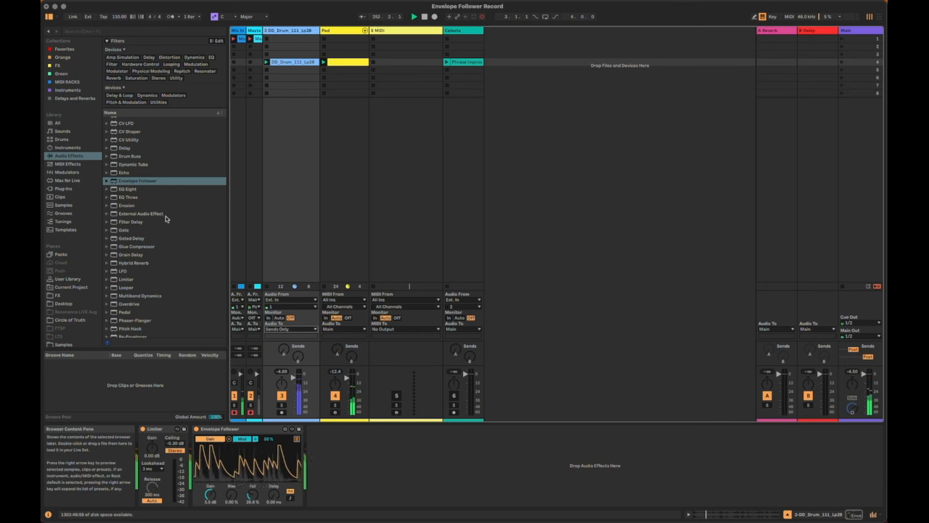
# Add an Auto Filter after the Utility on the Pad track.
pyautogui.scroll(5, 166, 216)
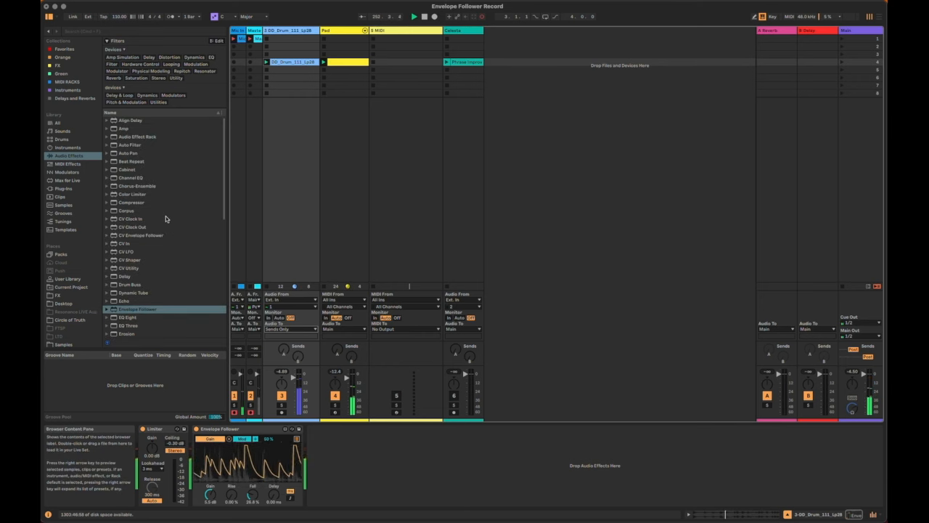
pyautogui.click(123, 145)
pyautogui.moveTo(358, 116); pyautogui.dragTo(357, 112)
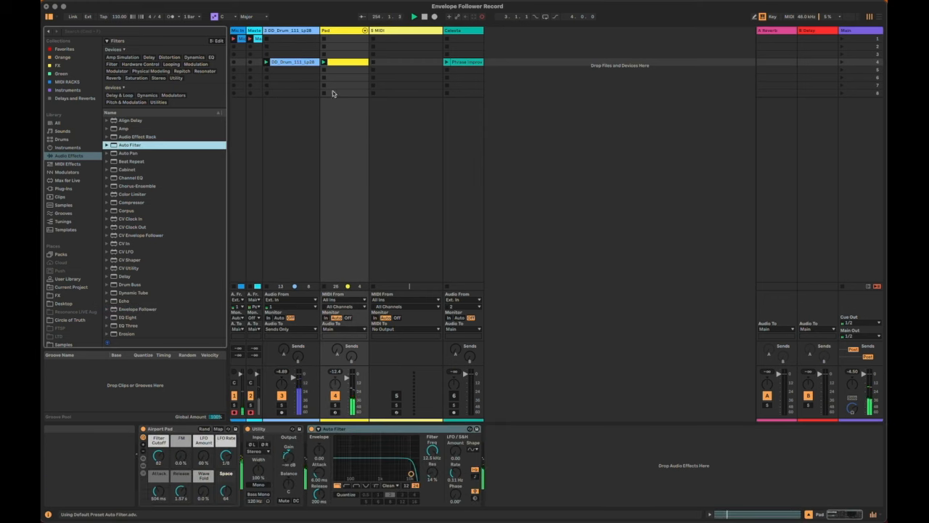
# Map the Envelope Follower's second slot to the Pad track's Auto Filter frequency and lower that frequency to about 230 Hz.
pyautogui.click(287, 31)
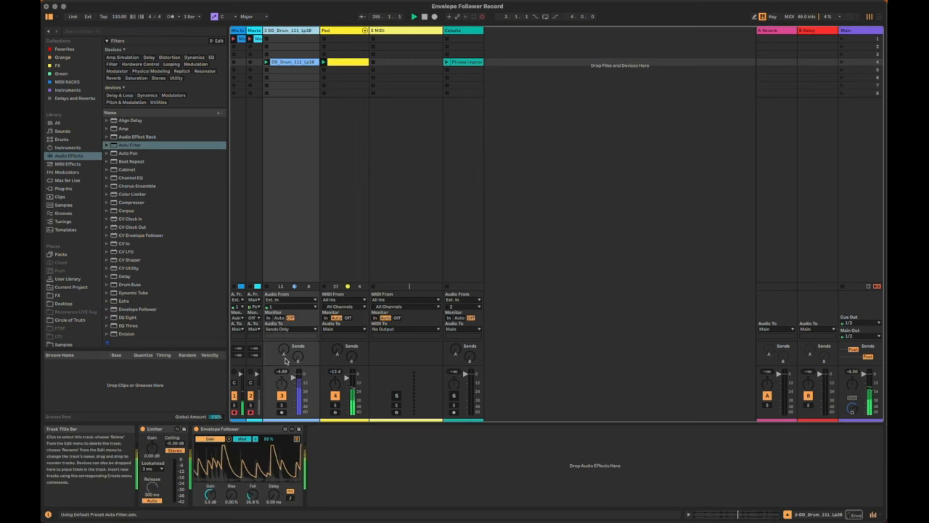
pyautogui.click(297, 438)
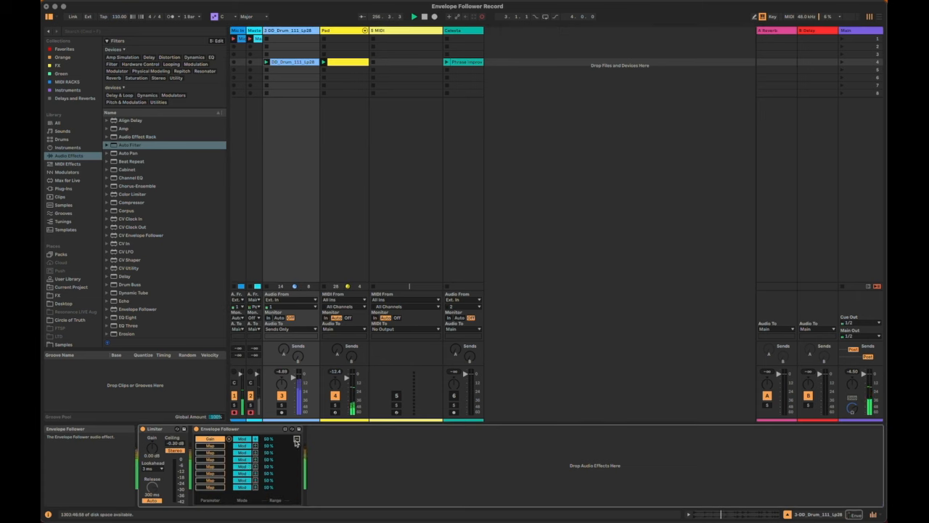
pyautogui.click(212, 447)
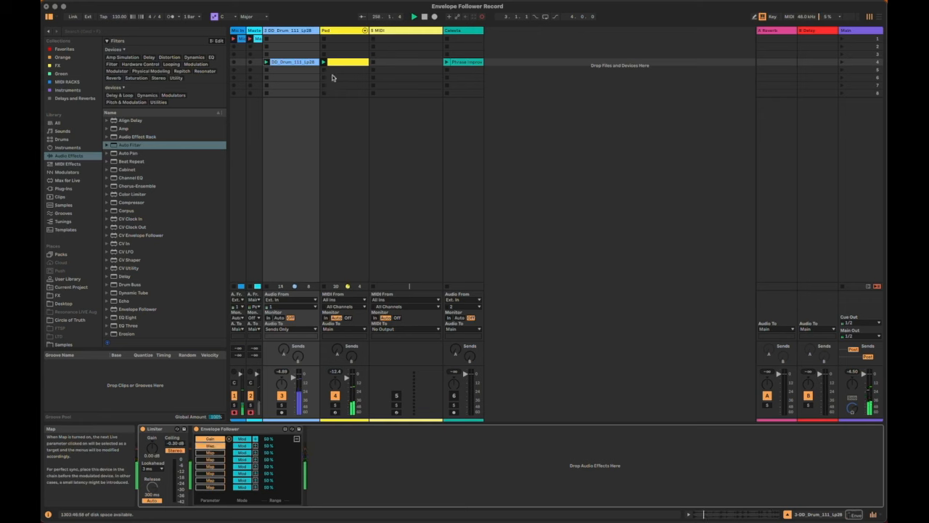
pyautogui.click(349, 31)
pyautogui.click(432, 450)
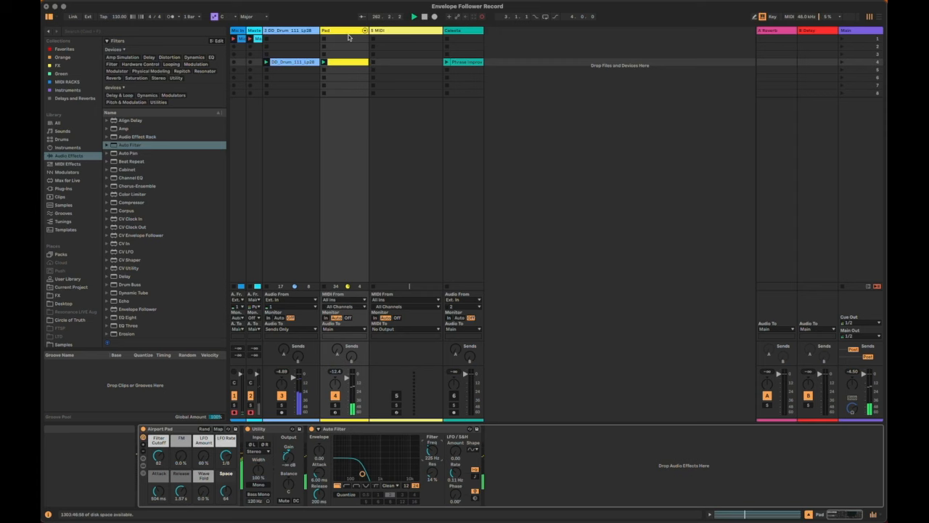
# Map the Envelope Follower's third slot to the resonance of the Pad track's Auto Filter.
pyautogui.click(282, 45)
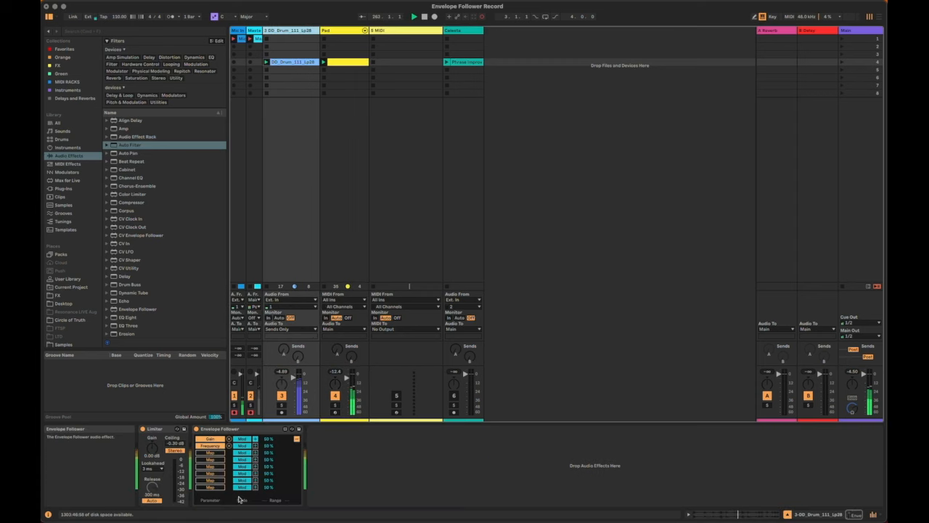
pyautogui.click(212, 454)
pyautogui.click(337, 30)
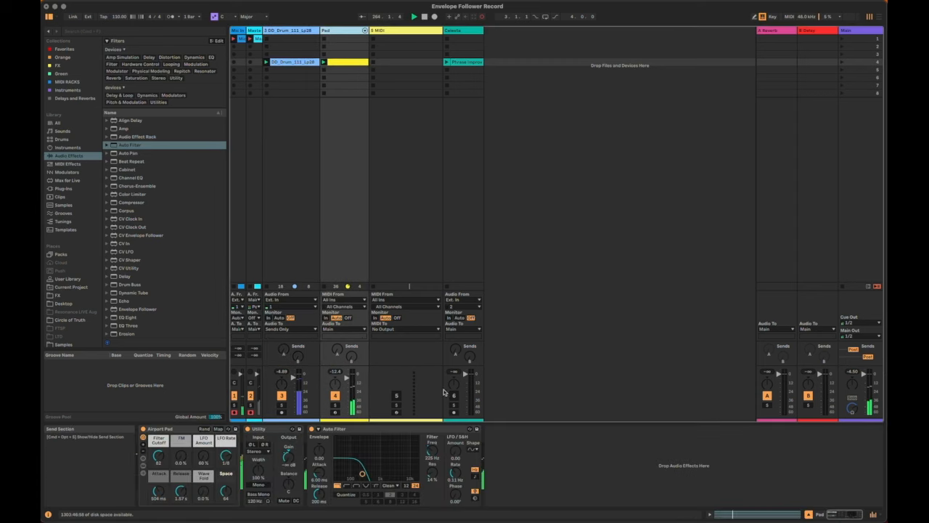
pyautogui.click(419, 495)
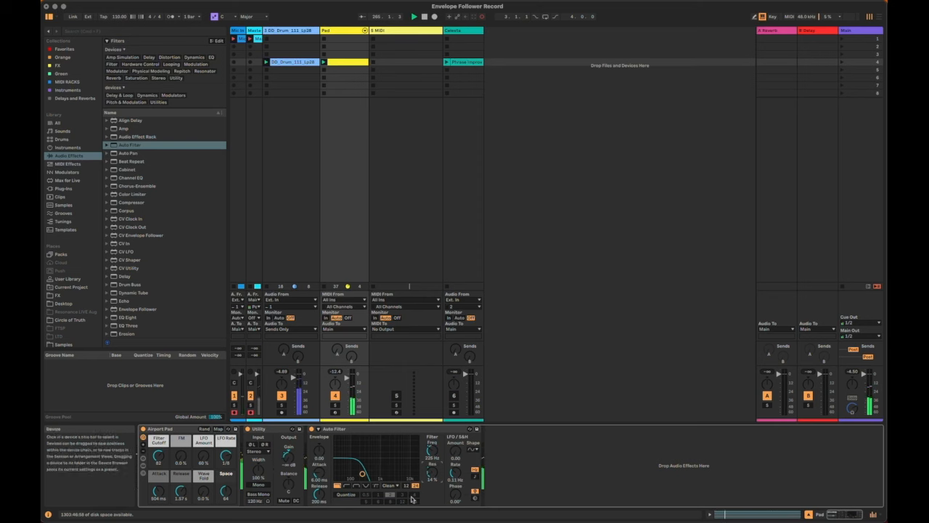
# Reduce the modulation range of the Envelope Follower's Resonance mapping to about 32%.
pyautogui.click(296, 31)
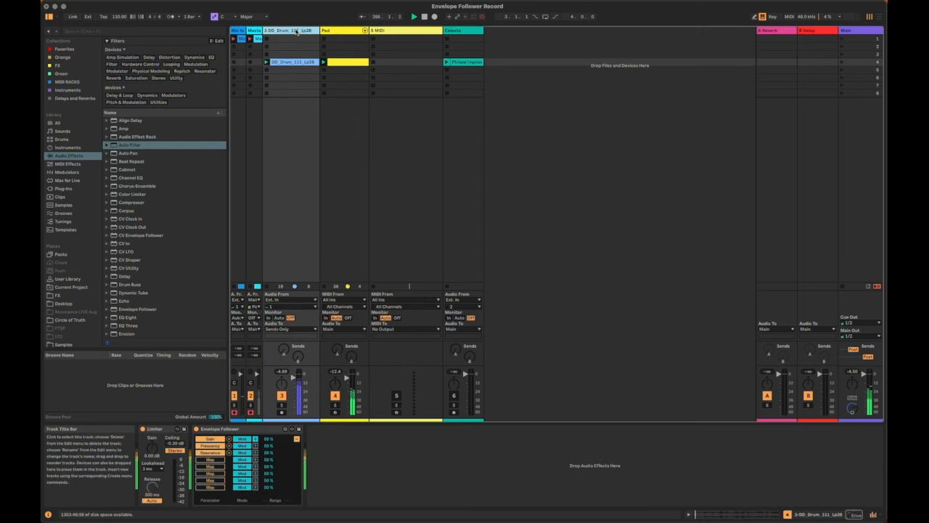
pyautogui.click(270, 452)
pyautogui.moveTo(268, 452); pyautogui.dragTo(269, 455)
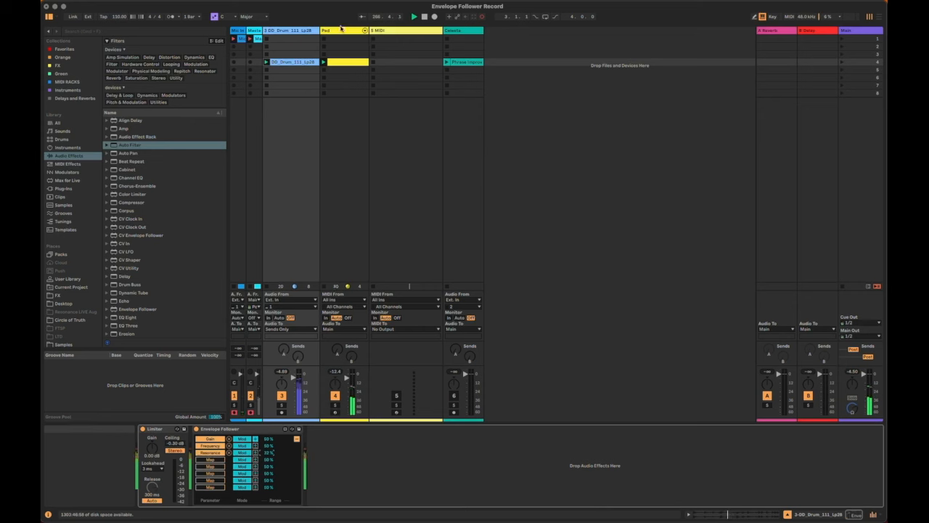
# Show the Pad track's devices and route the drum track's output to Main.
pyautogui.click(341, 32)
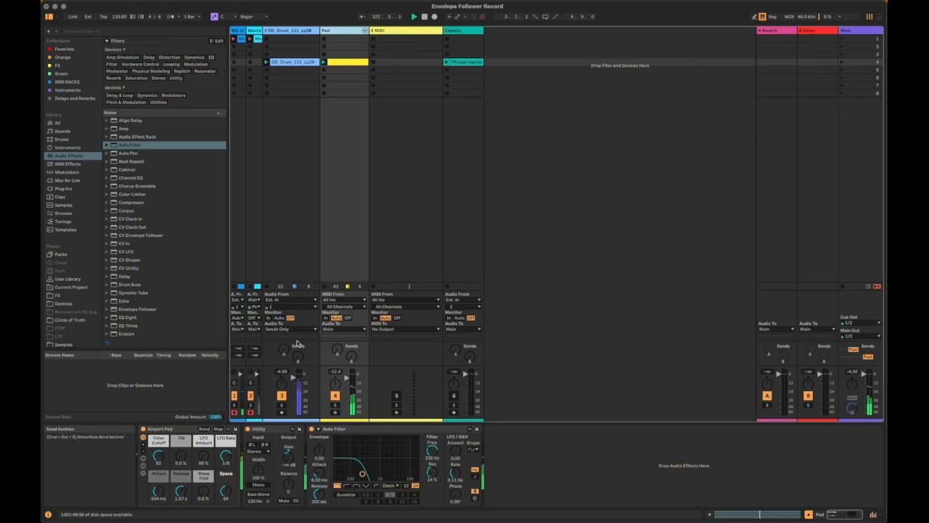
pyautogui.click(298, 330)
pyautogui.click(290, 336)
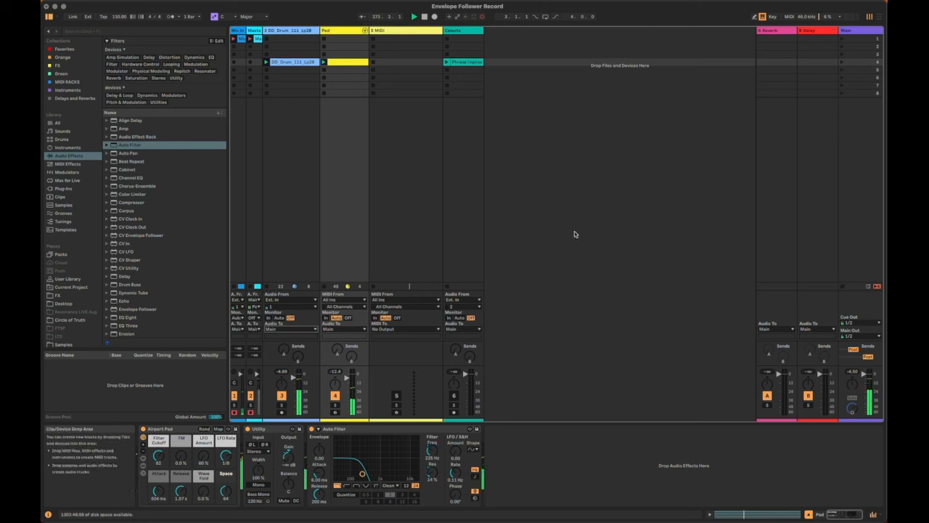
# Switch the drum track's Envelope Follower delay to tempo-synced mode and set it to 1/8.
pyautogui.click(298, 32)
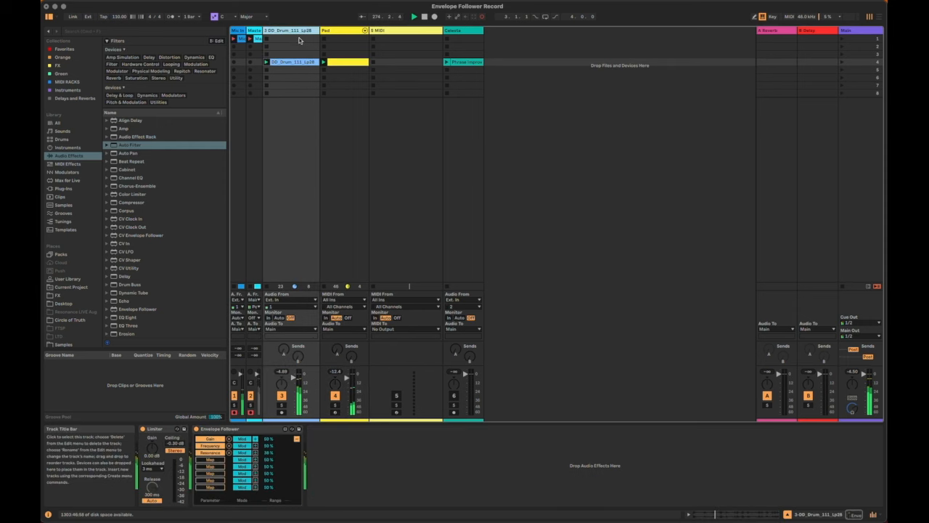
pyautogui.click(296, 439)
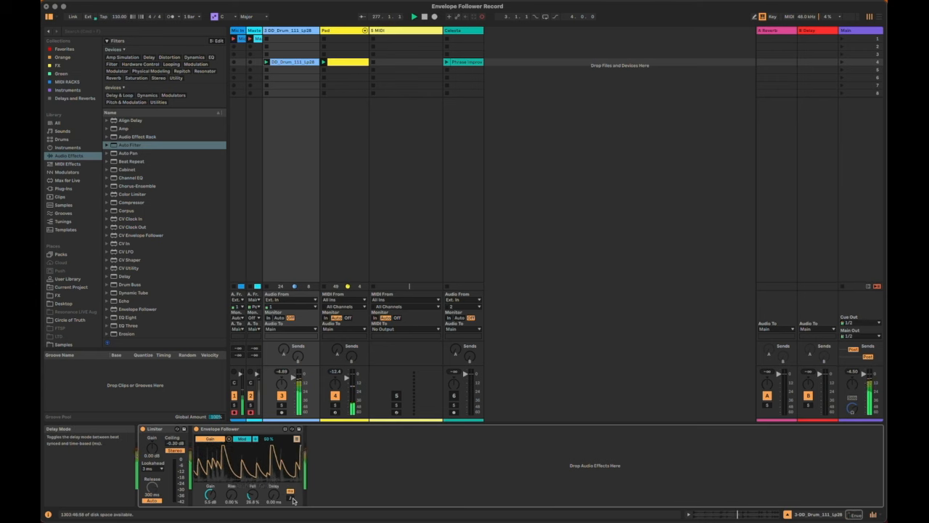
pyautogui.click(292, 498)
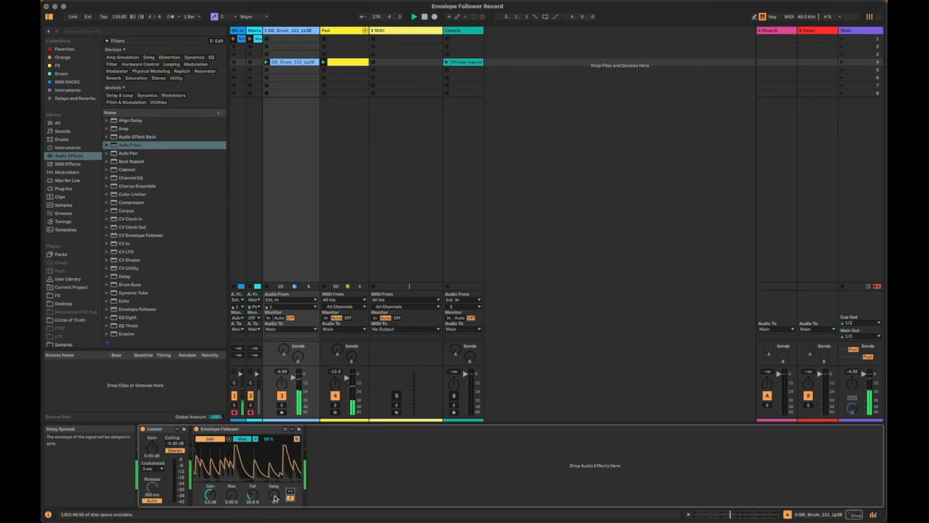
pyautogui.moveTo(275, 497); pyautogui.dragTo(274, 495)
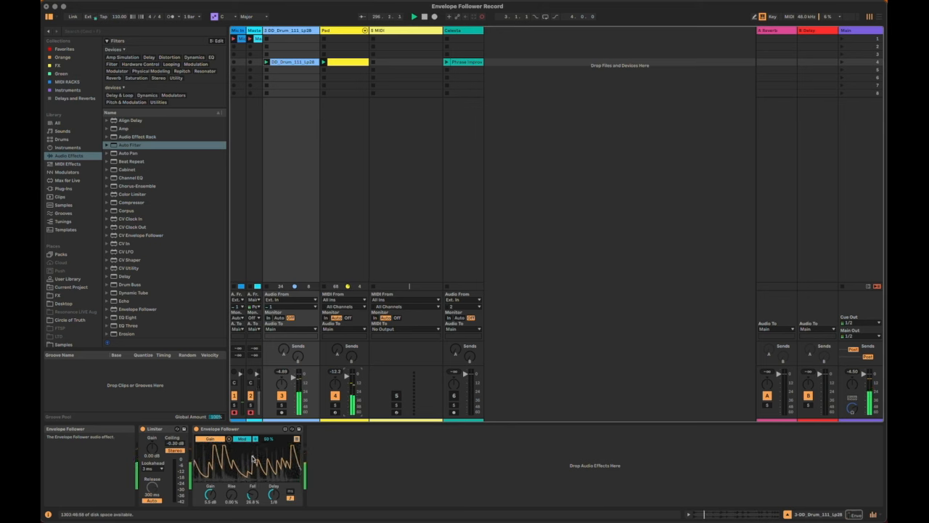
# Set the Envelope Follower's Gain mapping range to 20% and raise the Pad track's Utility Gain to about -13.3 dB.
pyautogui.click(267, 439)
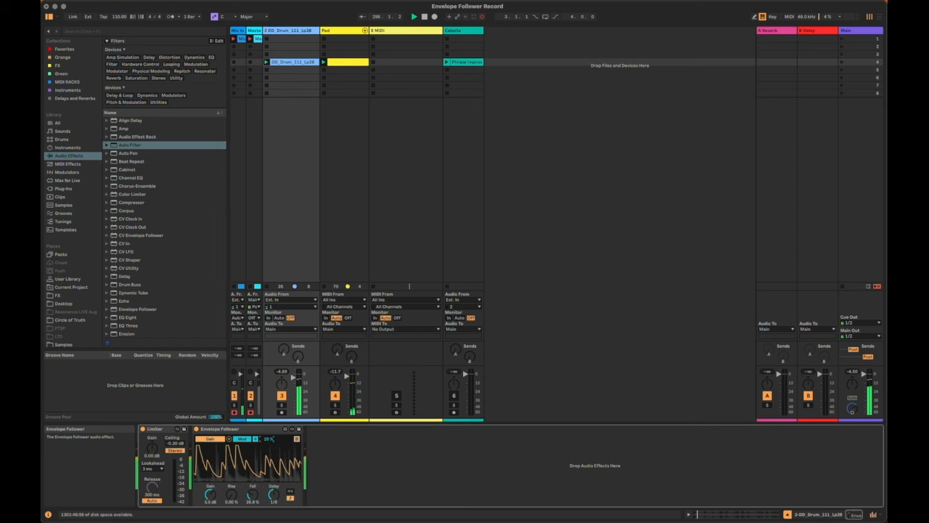
pyautogui.click(348, 31)
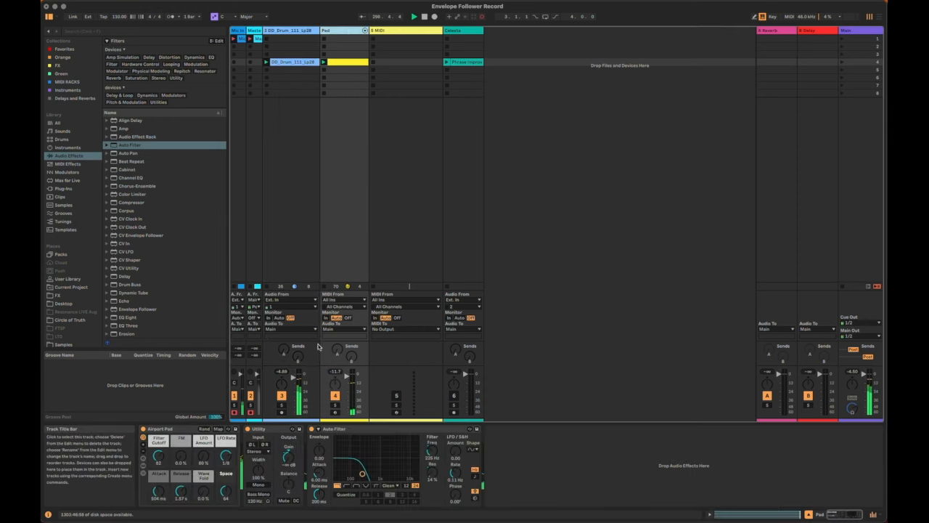
pyautogui.moveTo(289, 456); pyautogui.dragTo(289, 443)
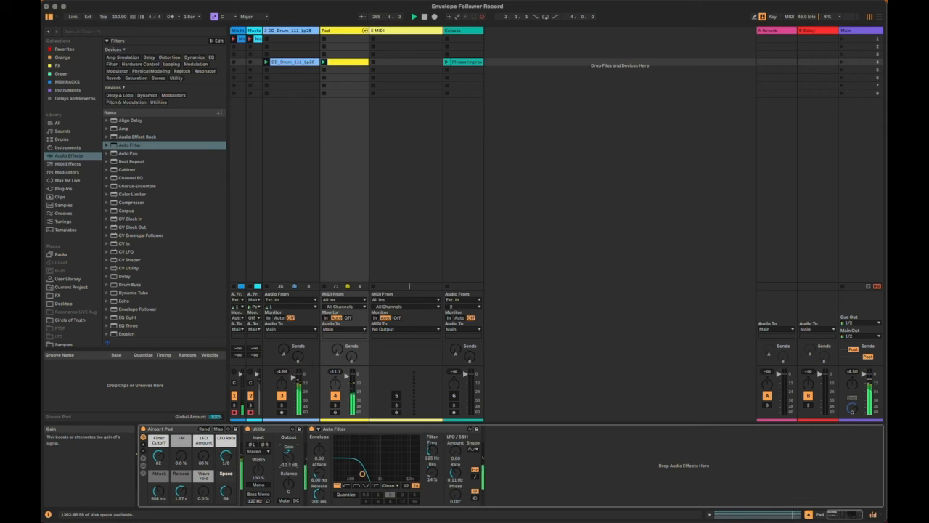
pyautogui.moveTo(288, 455); pyautogui.dragTo(288, 462)
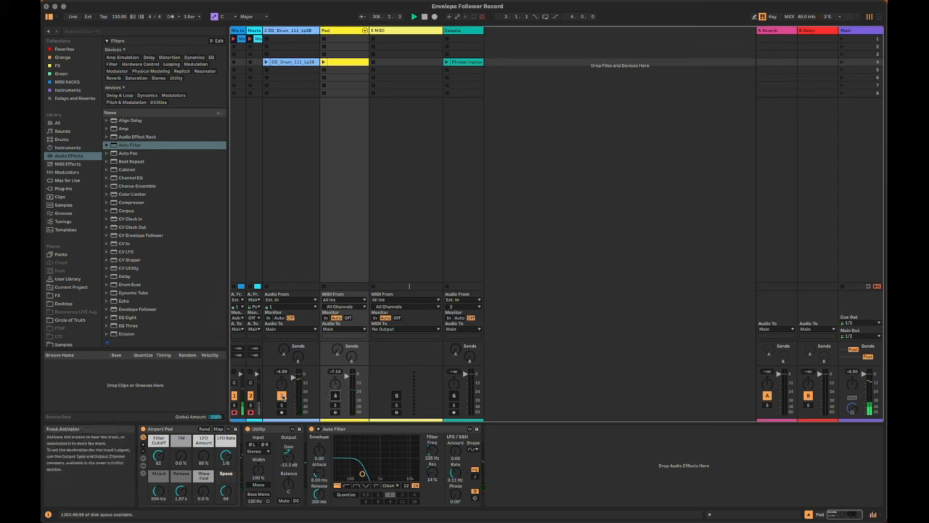
# Activate the empty MIDI track 5 and copy the Pad clip into its fourth clip slot.
pyautogui.click(396, 395)
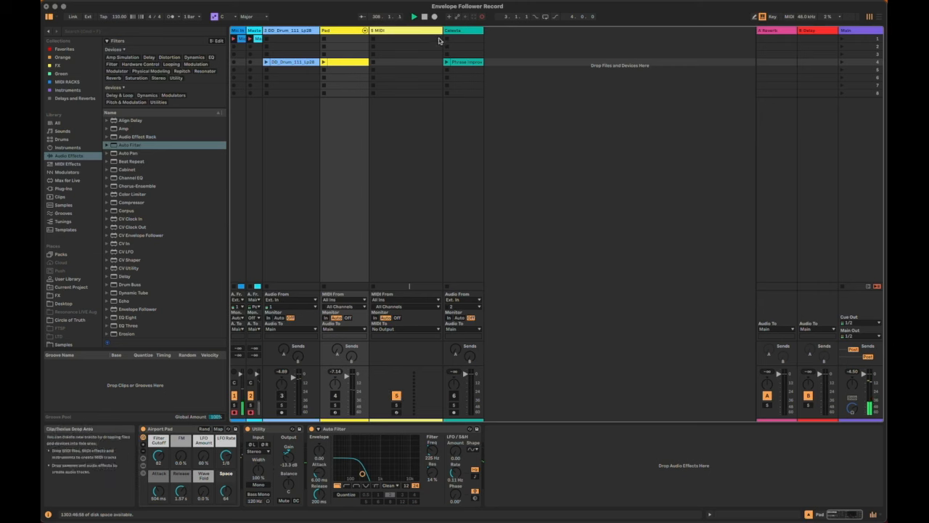
pyautogui.moveTo(344, 62); pyautogui.dragTo(413, 64)
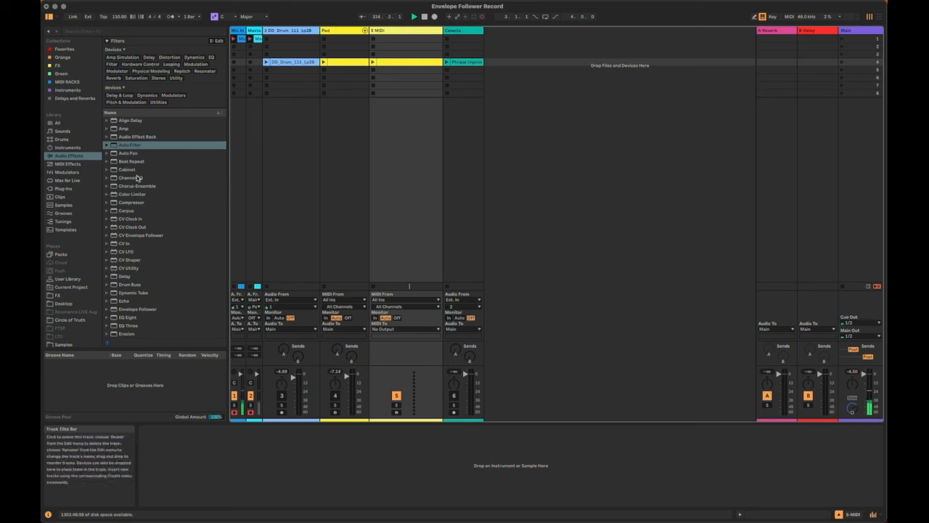
# Load the Wavetable instrument onto the MIDI track and launch the copied clip.
pyautogui.click(69, 149)
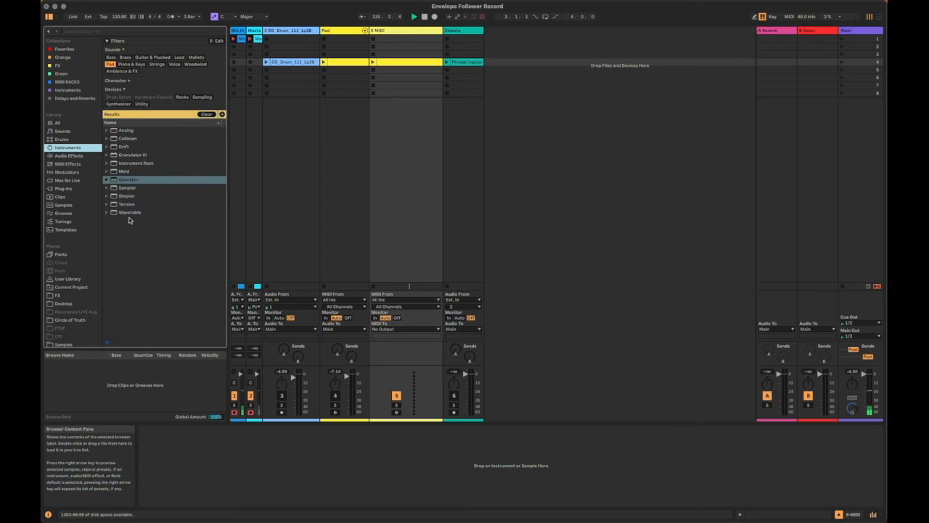
pyautogui.click(131, 213)
pyautogui.press('Return')
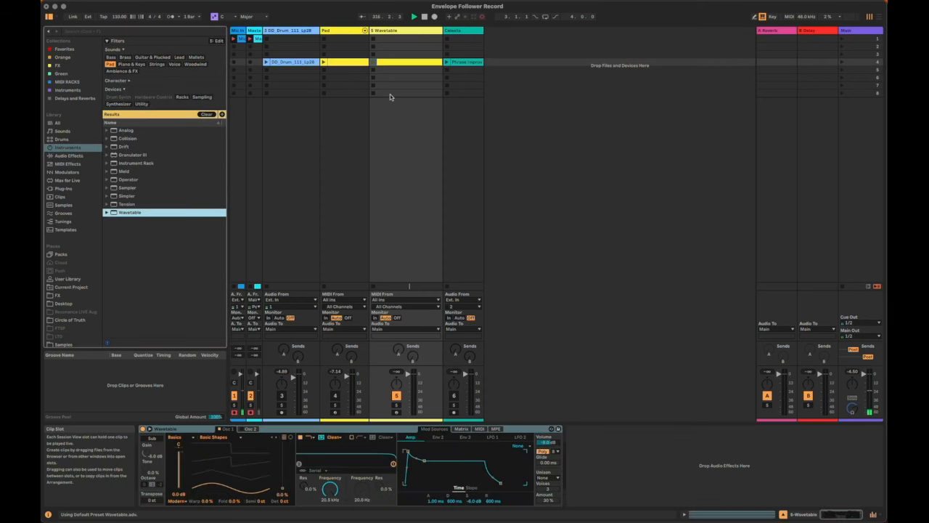
pyautogui.click(373, 63)
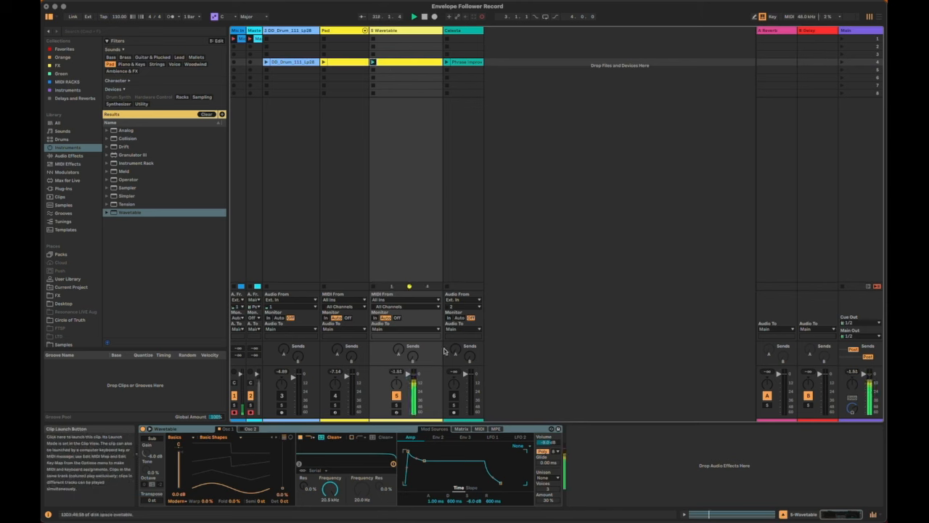
# Shape Wavetable's Amp envelope with about 45 ms attack, 375 ms decay and -inf dB sustain, and lower the track's volume.
pyautogui.moveTo(408, 451); pyautogui.dragTo(432, 483)
pyautogui.moveTo(417, 452); pyautogui.dragTo(414, 452)
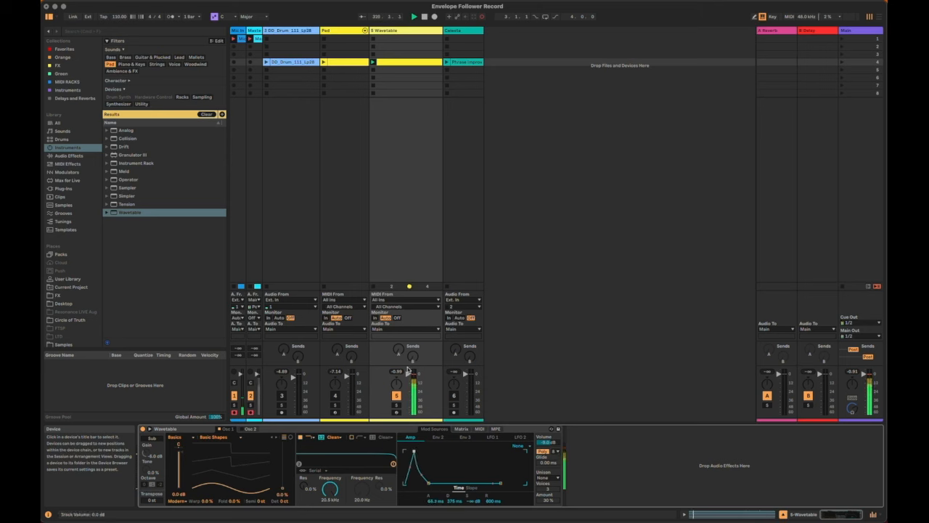
pyautogui.moveTo(408, 374); pyautogui.dragTo(408, 379)
pyautogui.click(410, 473)
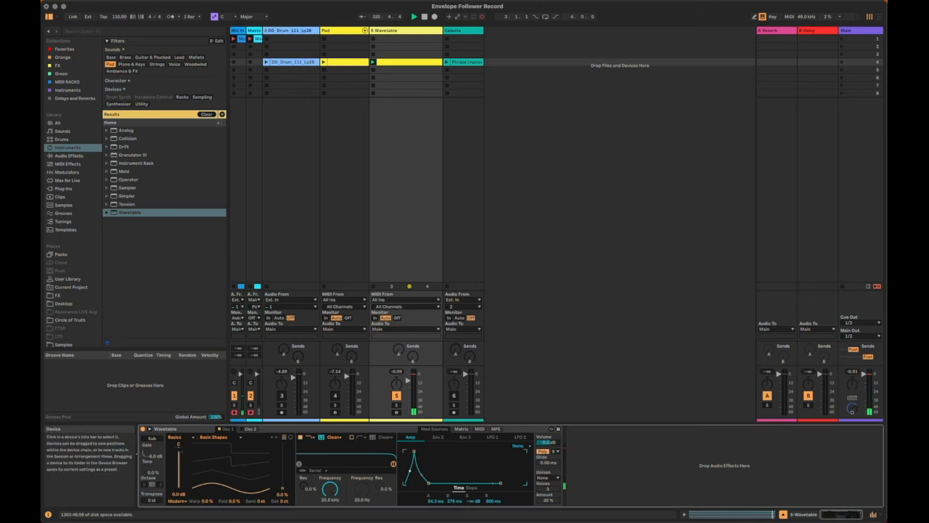
pyautogui.moveTo(412, 450); pyautogui.dragTo(414, 451)
# Set Wavetable's oscillator 1 wave position to about 41% and its unison mode to Shimmer.
pyautogui.moveTo(282, 499); pyautogui.dragTo(282, 474)
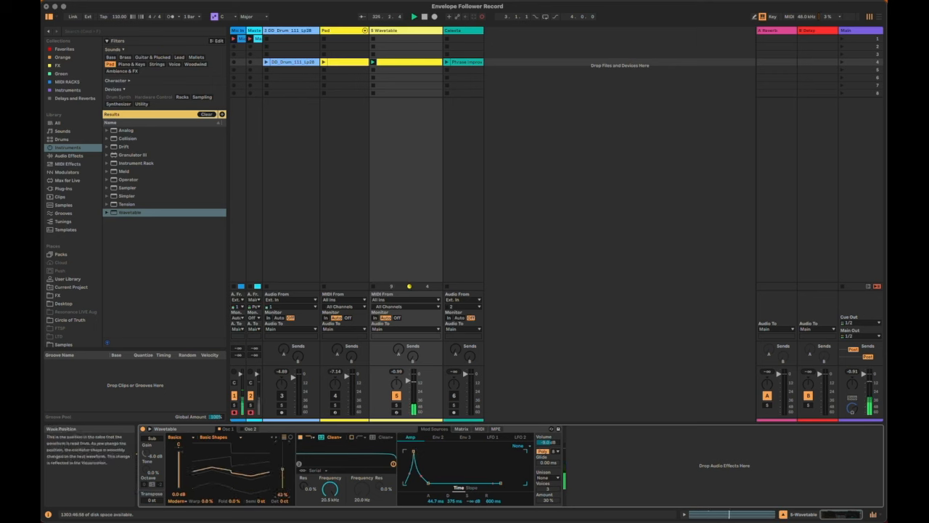
pyautogui.click(556, 478)
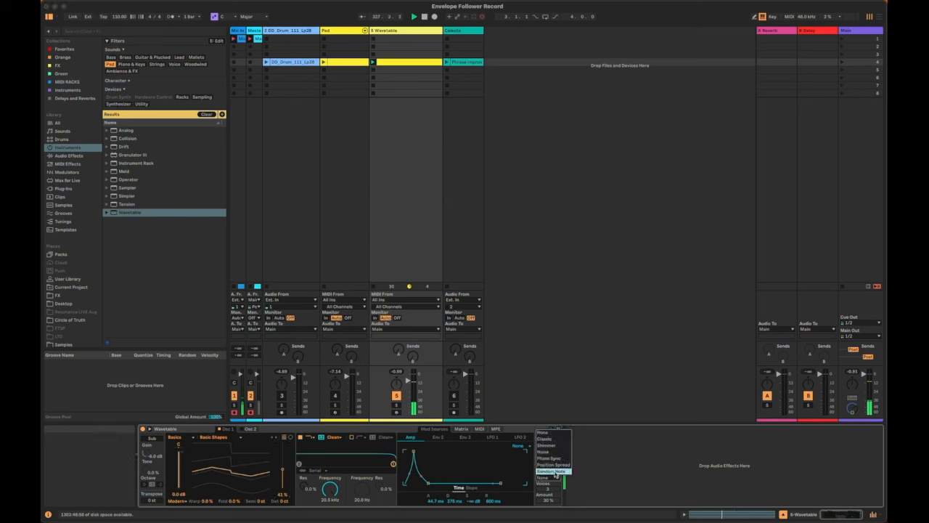
pyautogui.click(559, 447)
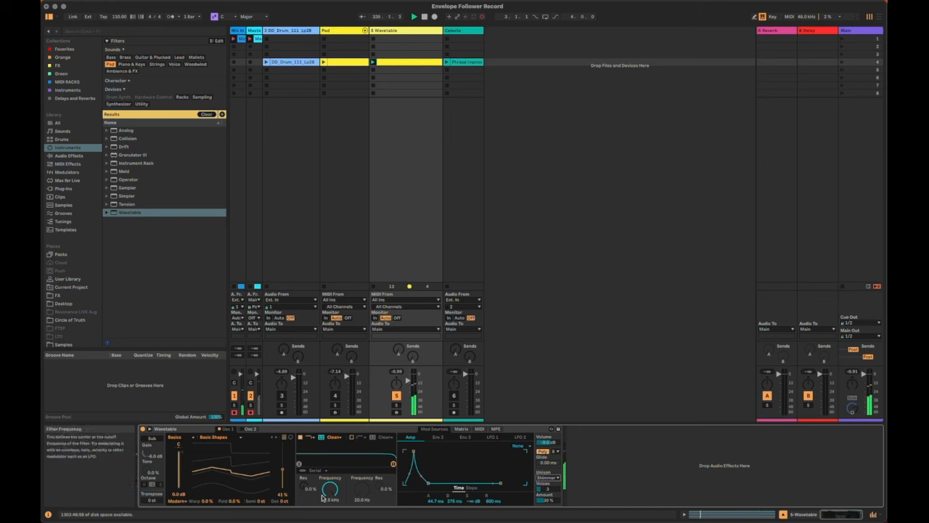
# Modulate Wavetable's Filter 1 frequency with the Amp envelope at 100 and lower that frequency to about 213 Hz.
pyautogui.click(462, 429)
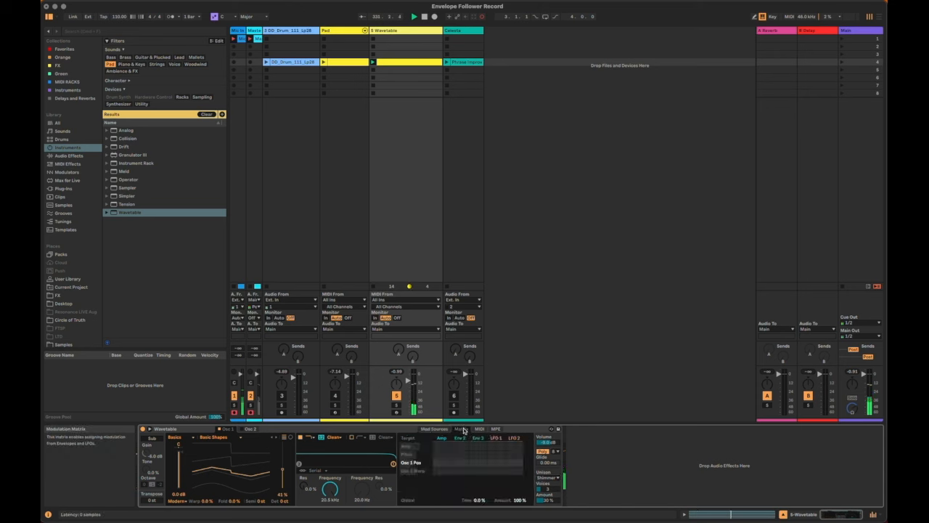
pyautogui.click(331, 489)
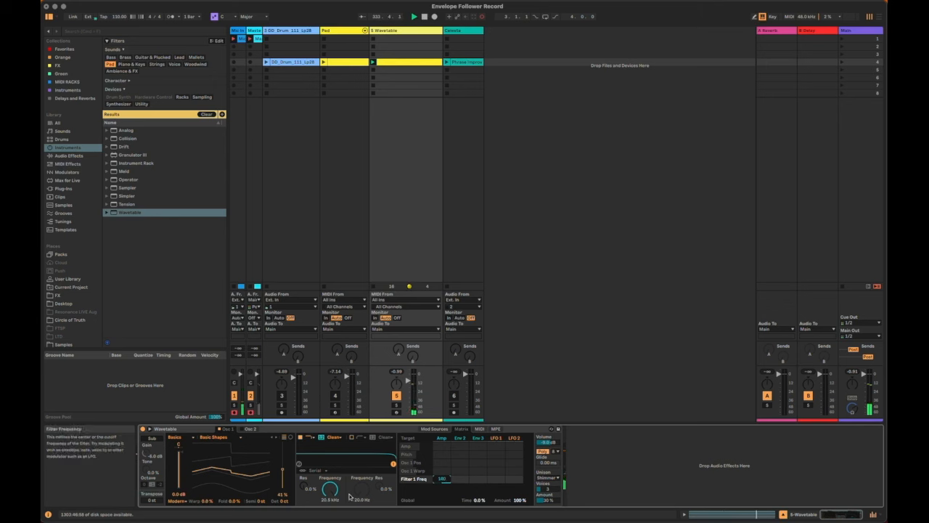
pyautogui.moveTo(331, 490)
pyautogui.mouseDown()
pyautogui.moveTo(330, 513)
pyautogui.moveTo(328, 491)
pyautogui.mouseUp()
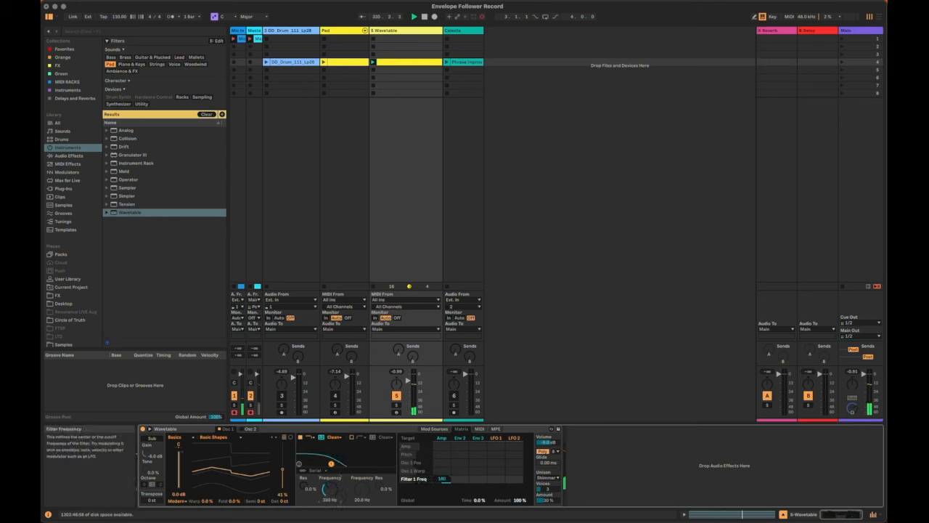
# Change Wavetable's Filter 1 circuit to MS2 with about 37% resonance and about 9.7 dB drive.
pyautogui.click(334, 437)
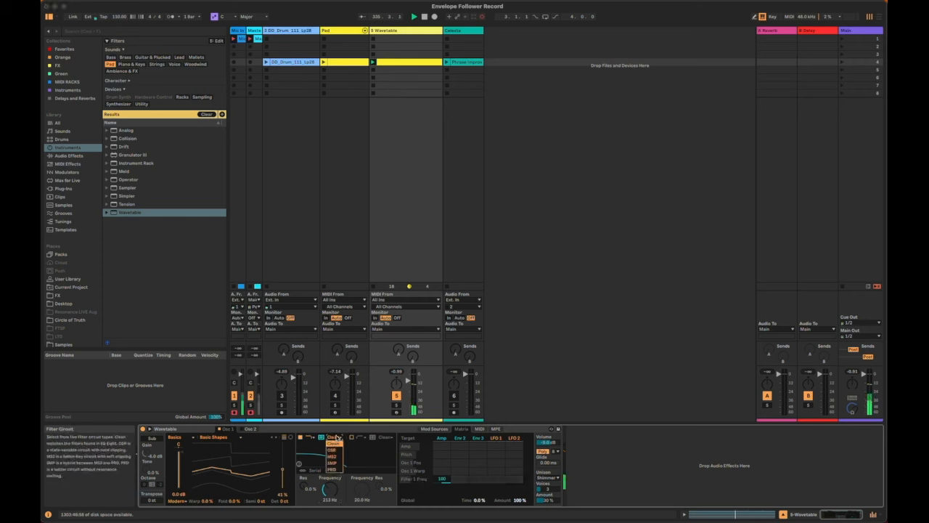
pyautogui.click(335, 456)
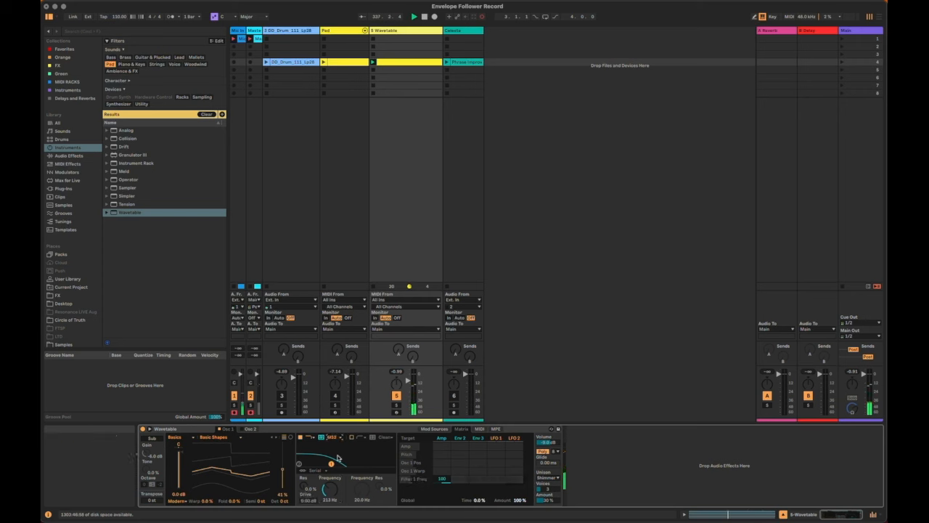
pyautogui.moveTo(336, 464); pyautogui.dragTo(336, 450)
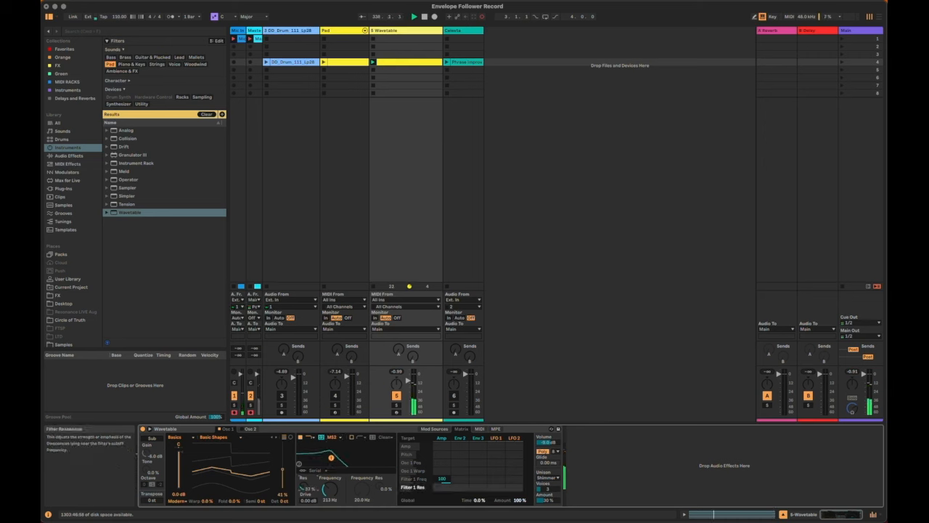
pyautogui.moveTo(308, 500); pyautogui.dragTo(308, 502)
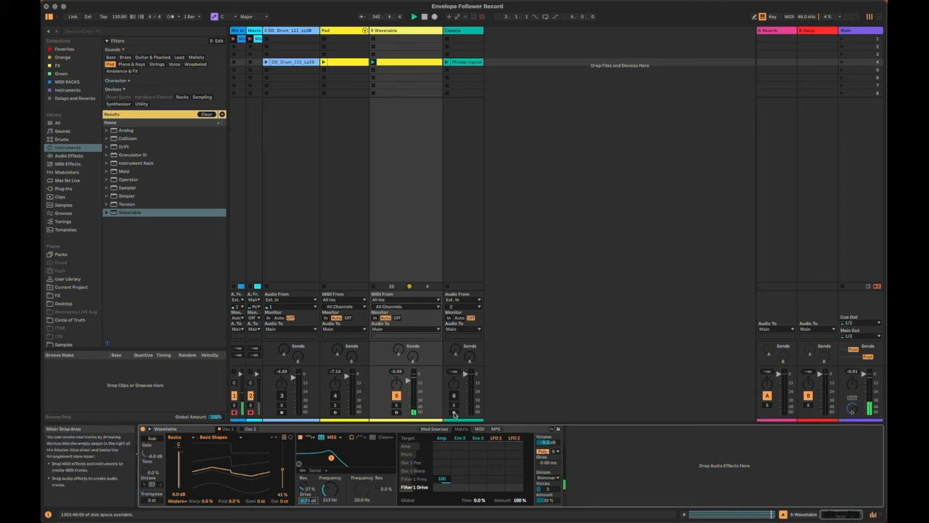
# Return Wavetable to its modulation sources view and group the instrument into an Instrument Rack.
pyautogui.click(434, 428)
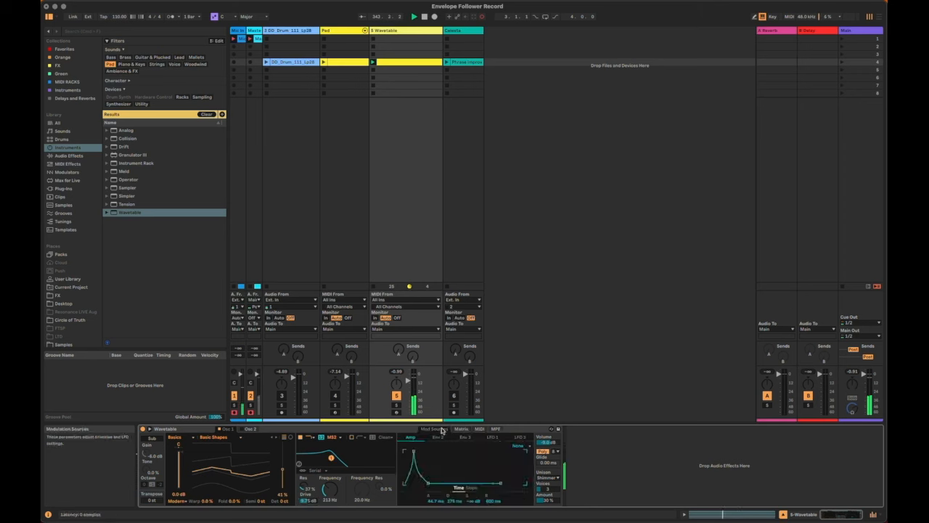
pyautogui.click(174, 429)
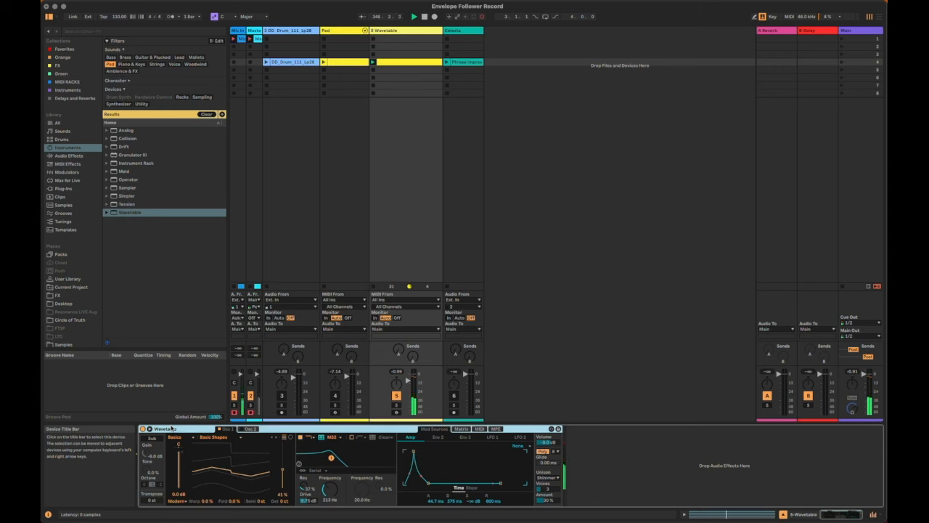
pyautogui.press('super+g')
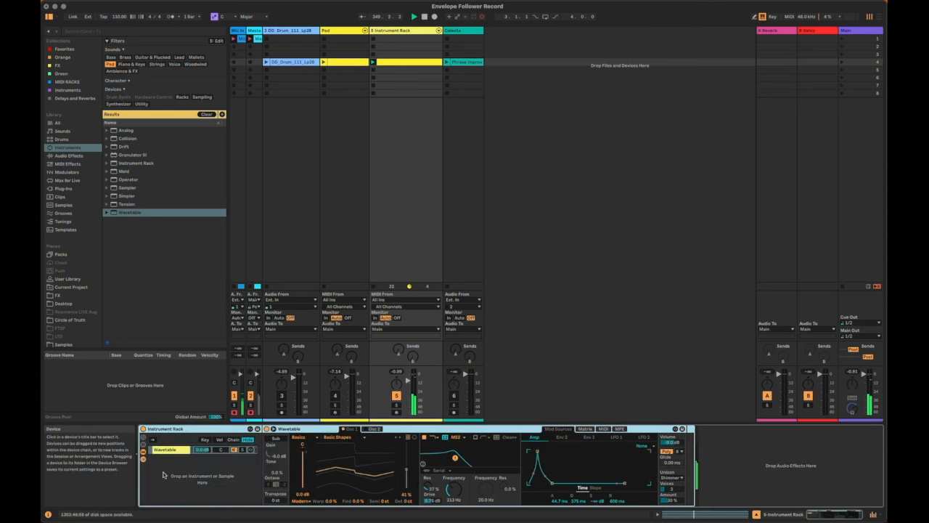
# Add an Operator instrument as a second chain in the Instrument Rack alongside Wavetable.
pyautogui.click(208, 482)
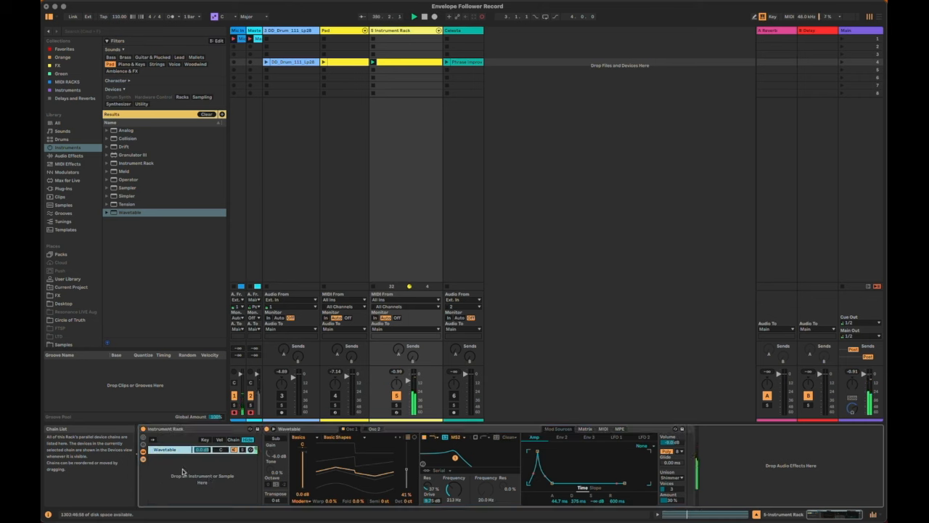
pyautogui.click(132, 180)
pyautogui.moveTo(128, 180); pyautogui.dragTo(187, 491)
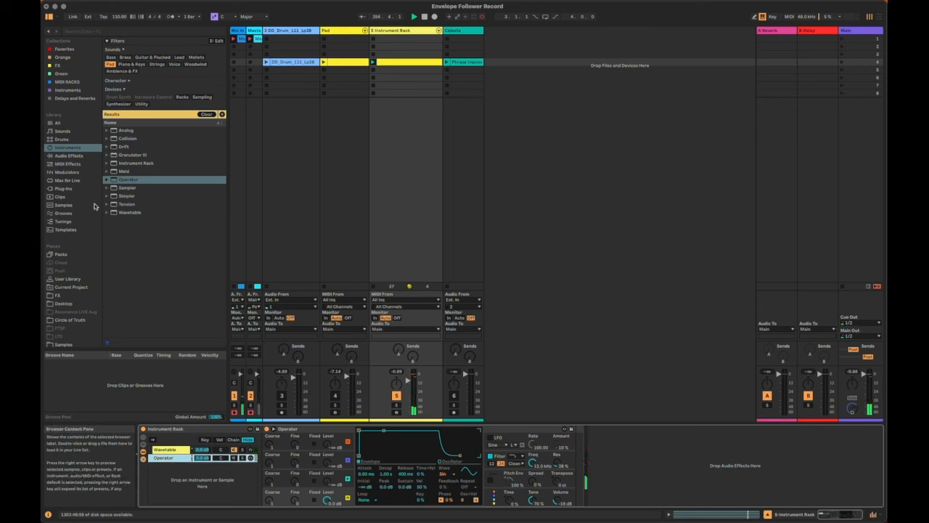
# Add a Reverb after Operator in its chain and lower its dry/wet mix to about 25%.
pyautogui.click(78, 157)
pyautogui.scroll(-5, 135, 291)
pyautogui.scroll(-3, 135, 320)
pyautogui.moveTo(125, 274); pyautogui.dragTo(576, 448)
pyautogui.moveTo(784, 494)
pyautogui.mouseDown()
pyautogui.moveTo(784, 512)
pyautogui.moveTo(786, 492)
pyautogui.mouseUp()
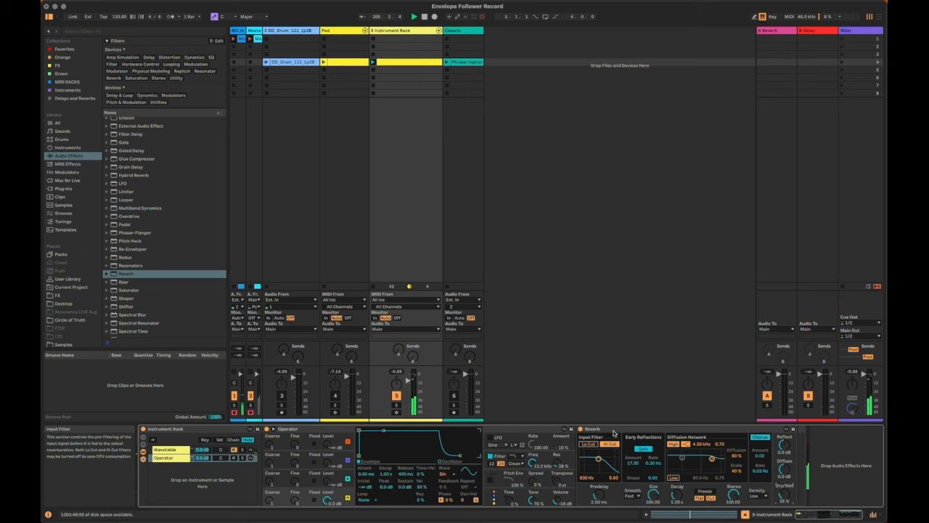
# Move the Reverb from the Operator chain to the end of the Wavetable chain and shorten its decay to about 1.12 s.
pyautogui.click(613, 434)
pyautogui.press('Delete')
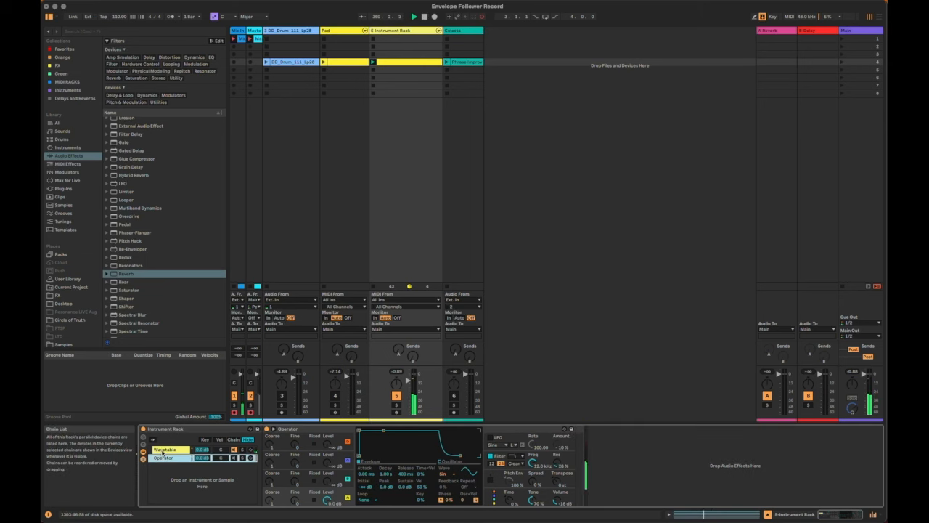
pyautogui.click(163, 451)
pyautogui.click(836, 517)
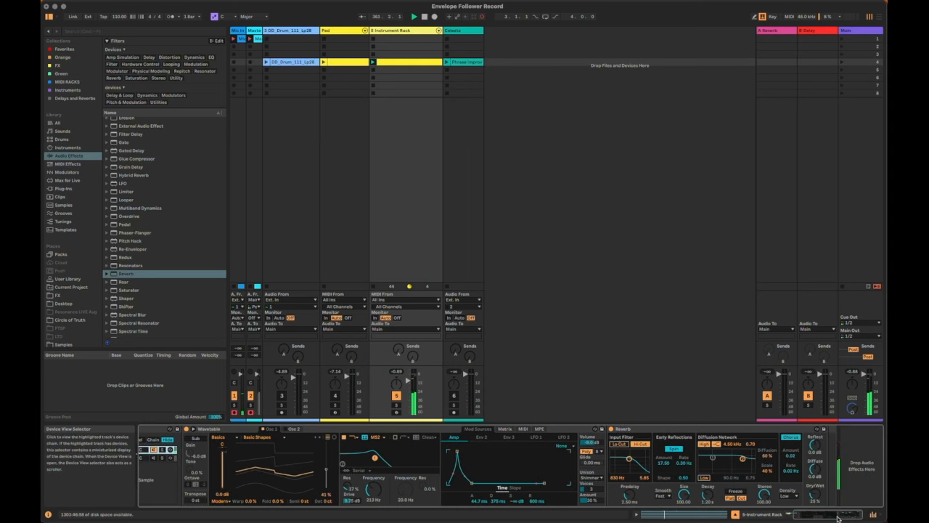
pyautogui.moveTo(708, 495); pyautogui.dragTo(707, 498)
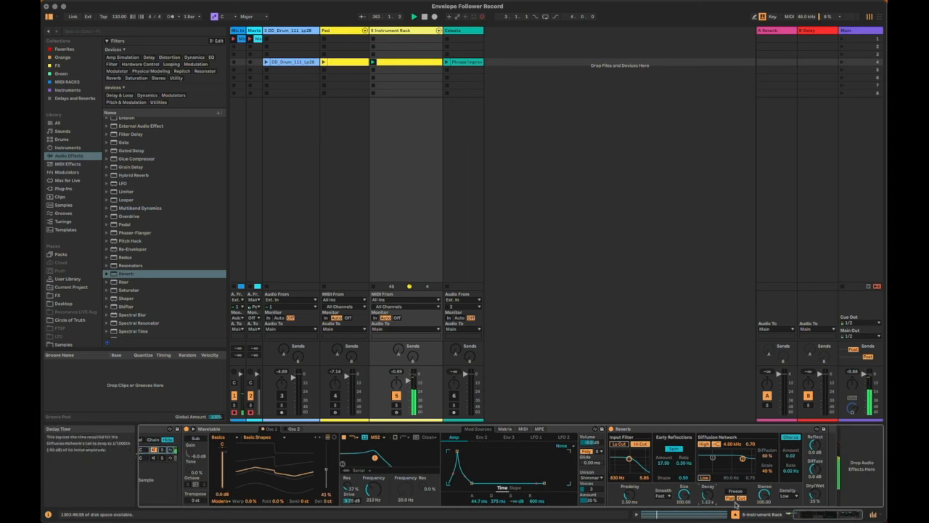
pyautogui.moveTo(817, 517); pyautogui.dragTo(790, 517)
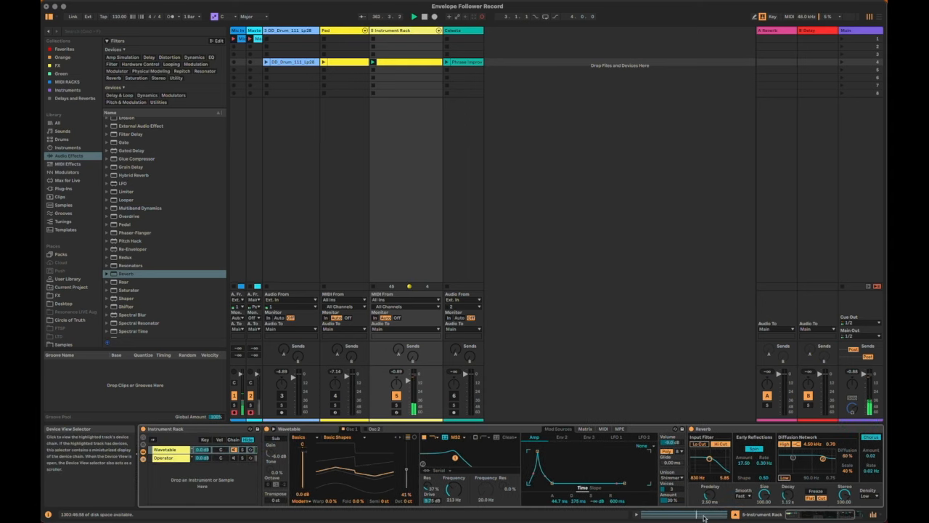
# Fold the Wavetable device and insert an Envelope Follower between it and the Reverb.
pyautogui.doubleClick(315, 430)
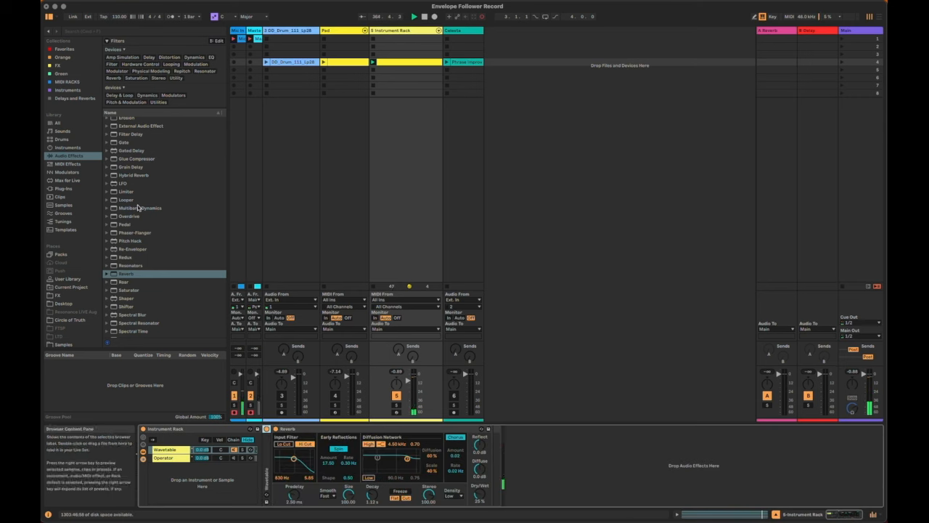
pyautogui.scroll(5, 136, 196)
pyautogui.moveTo(131, 175)
pyautogui.mouseDown()
pyautogui.moveTo(222, 182)
pyautogui.moveTo(529, 396)
pyautogui.moveTo(344, 404)
pyautogui.moveTo(276, 437)
pyautogui.moveTo(275, 449)
pyautogui.mouseUp()
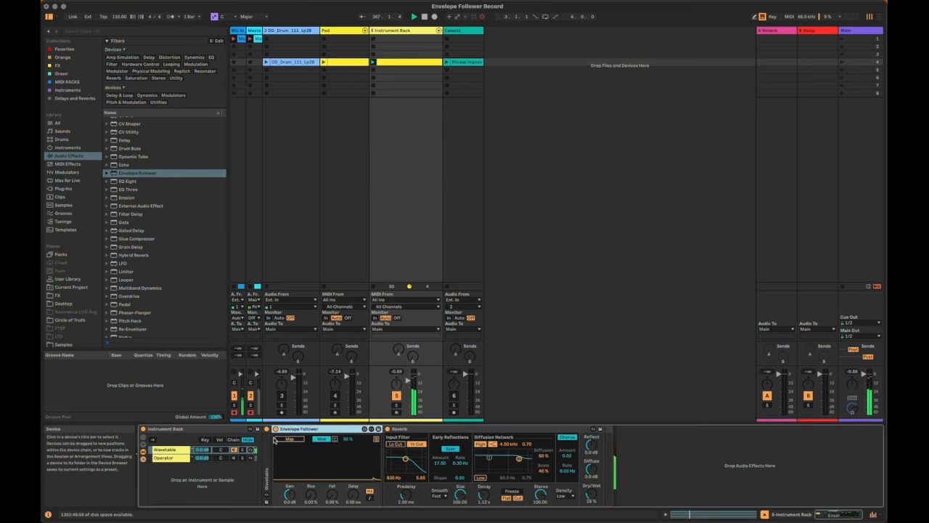
# Shorten Operator's oscillator envelope decay to about 22.4 ms with no sustain, and add an Arpeggiator before Operator.
pyautogui.click(173, 460)
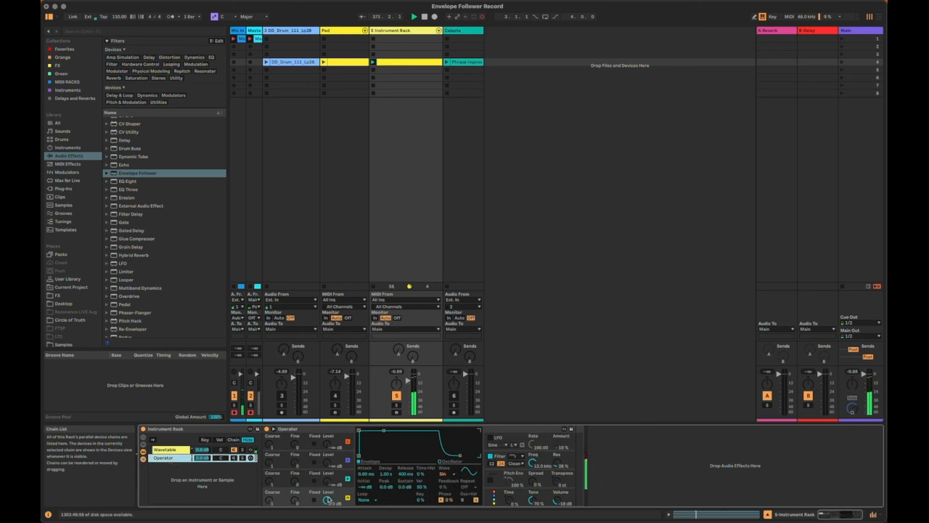
pyautogui.moveTo(382, 431); pyautogui.dragTo(359, 431)
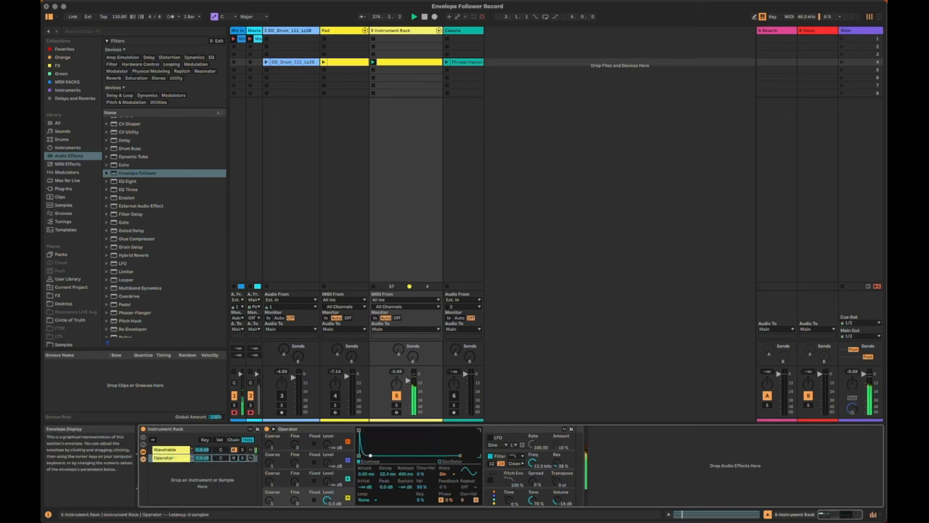
pyautogui.click(80, 164)
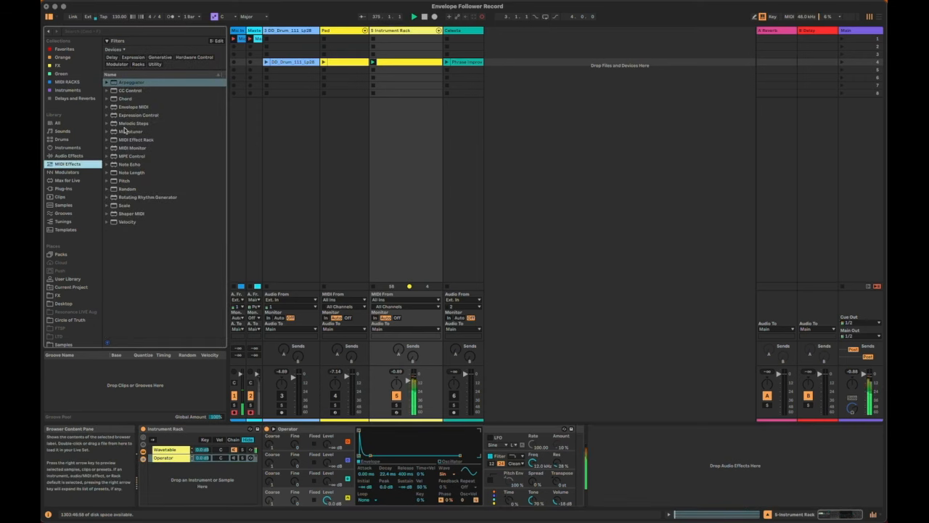
pyautogui.click(128, 83)
pyautogui.moveTo(263, 432); pyautogui.dragTo(264, 441)
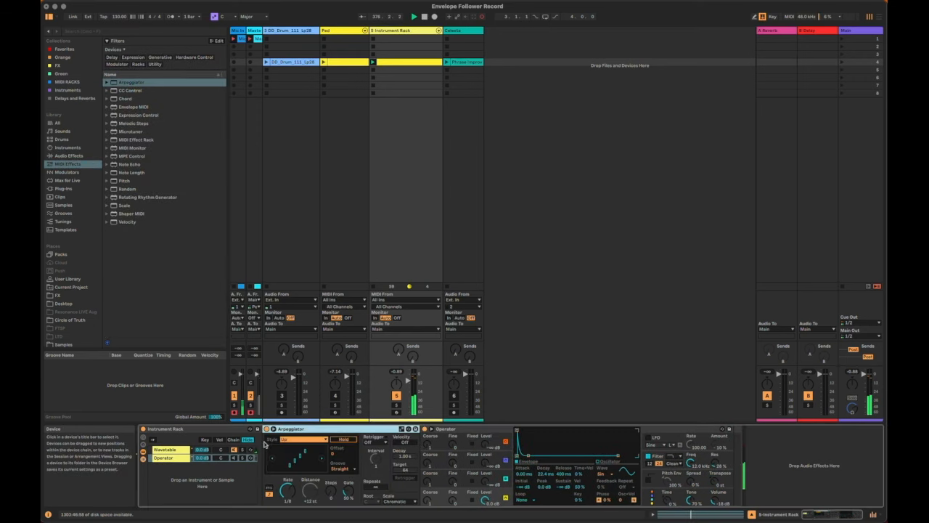
# With the Wavetable chain deactivated, give Operator a decay of about 566 ms, a Triangle waveform and a volume of about -12 dB.
pyautogui.click(234, 451)
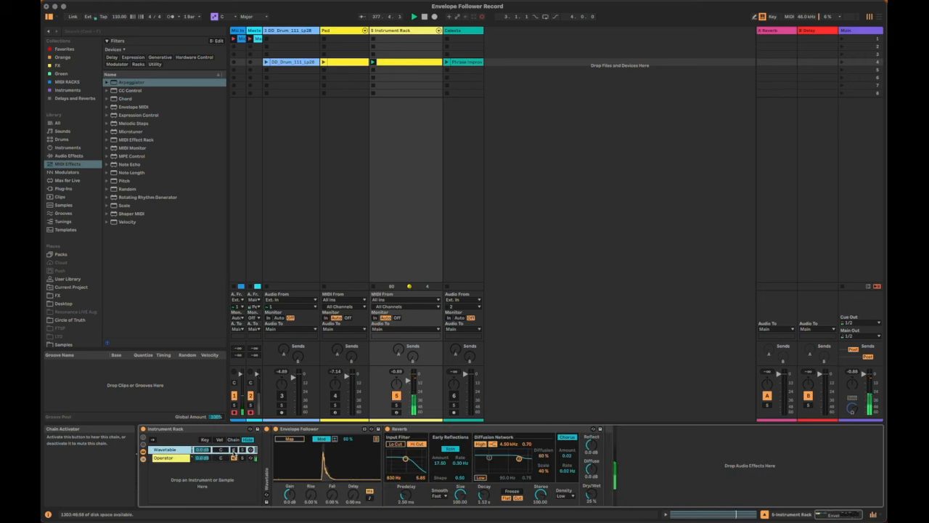
pyautogui.click(162, 458)
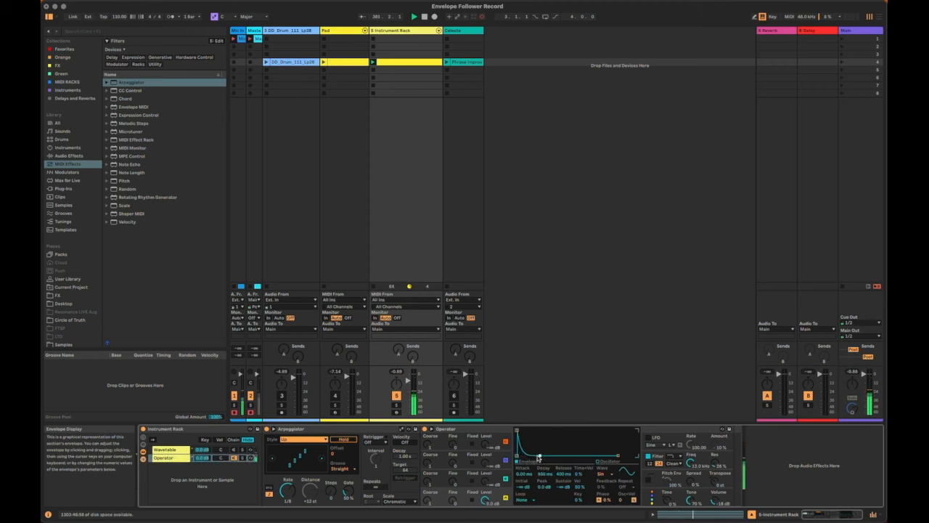
pyautogui.click(602, 476)
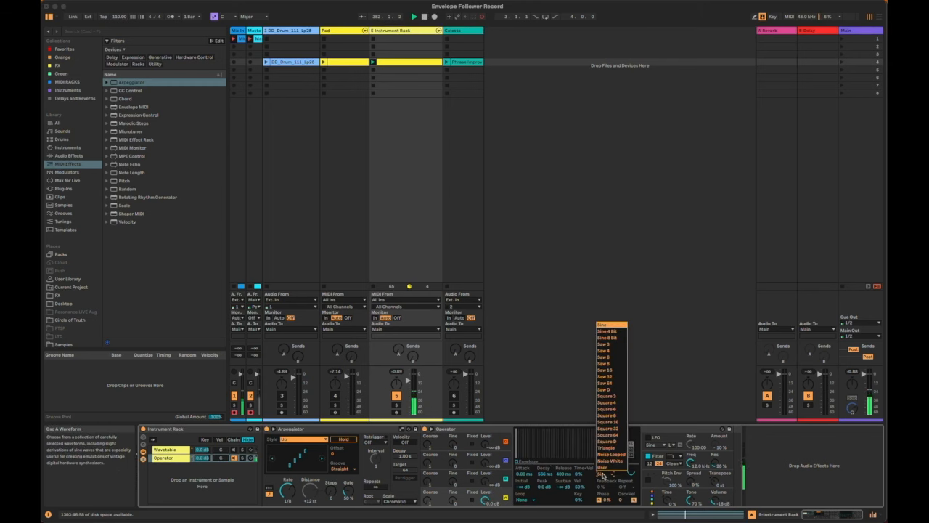
pyautogui.click(615, 451)
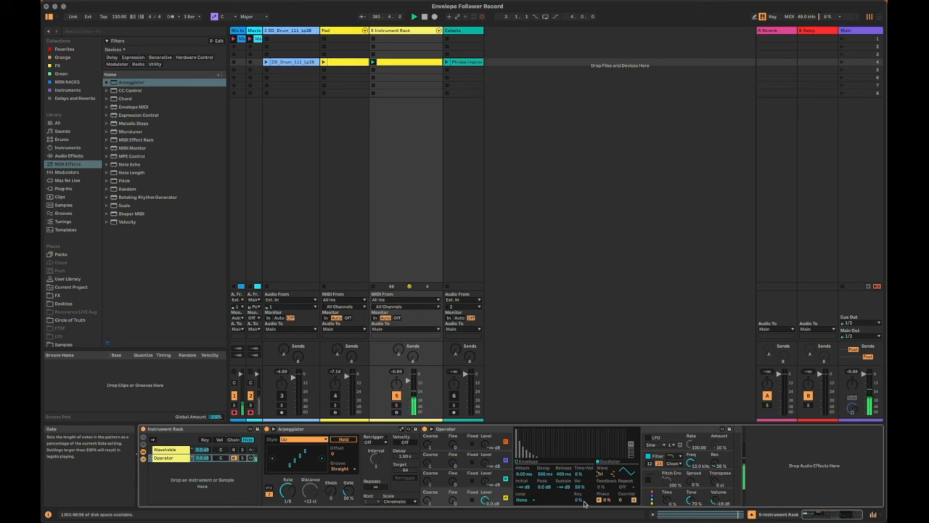
pyautogui.click(719, 501)
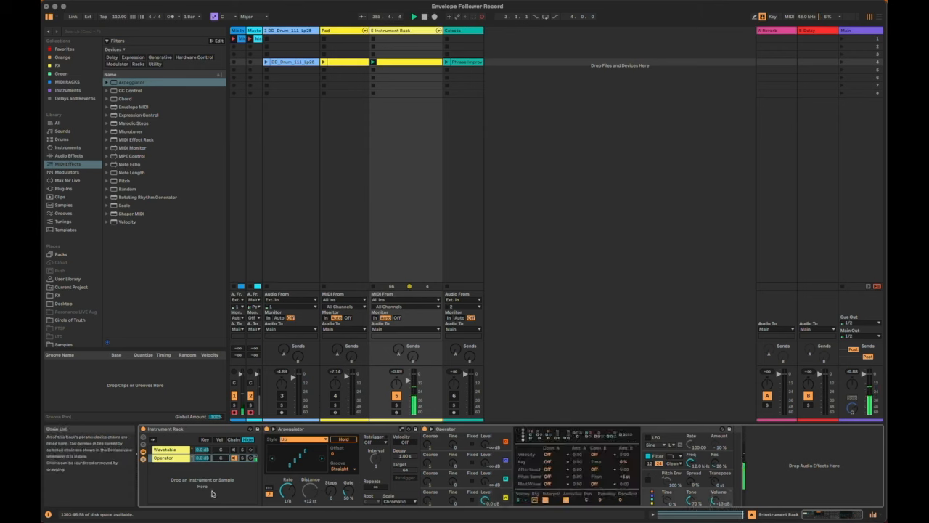
# Switch the Arpeggiator in the Operator chain to a free-running rate of about 518 ms.
pyautogui.click(175, 451)
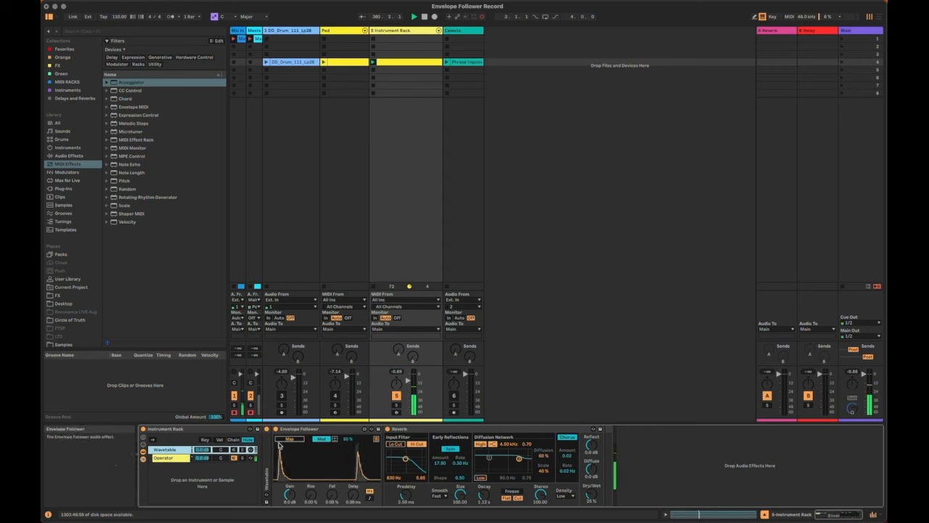
pyautogui.click(164, 458)
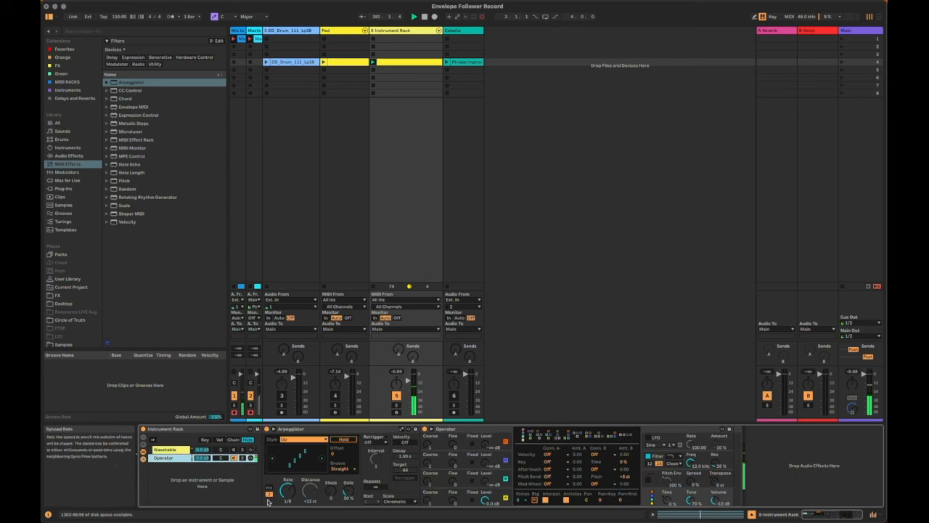
pyautogui.click(270, 496)
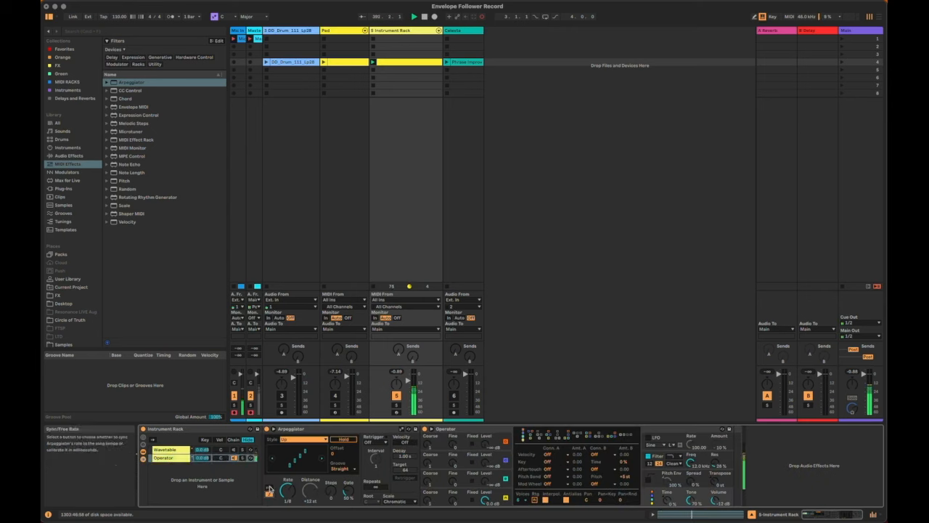
pyautogui.moveTo(287, 494); pyautogui.dragTo(287, 488)
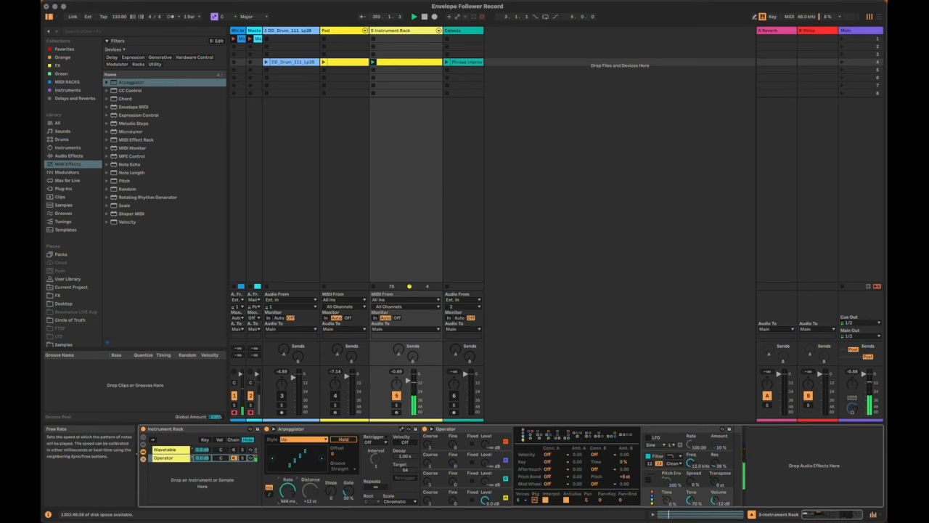
pyautogui.click(164, 450)
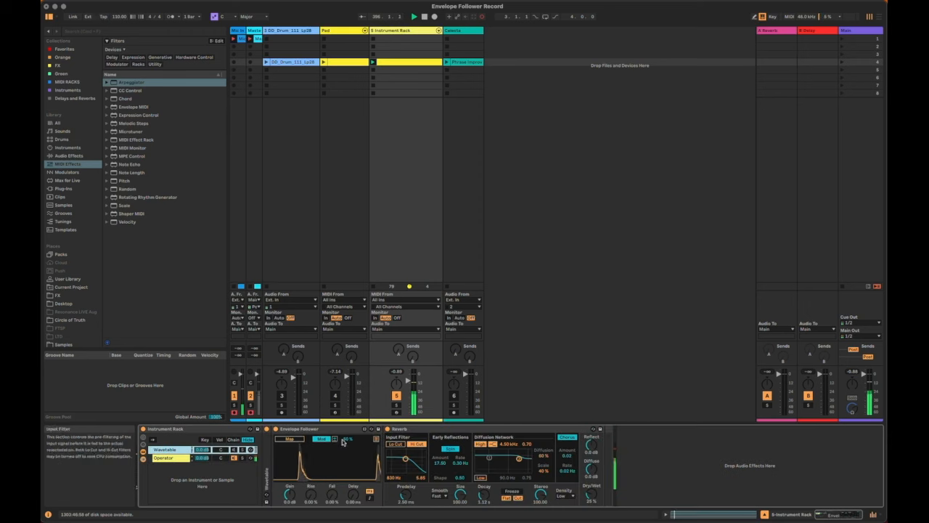
pyautogui.click(166, 459)
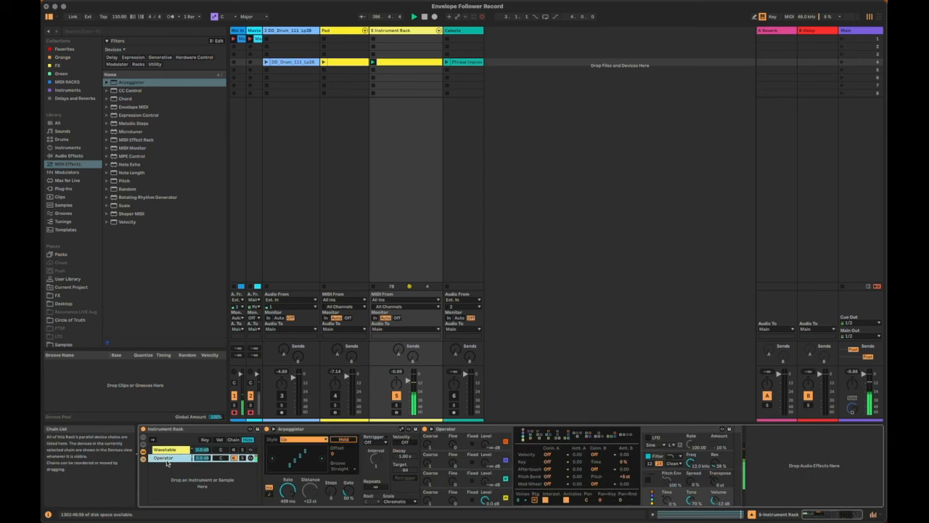
pyautogui.moveTo(292, 493); pyautogui.dragTo(291, 515)
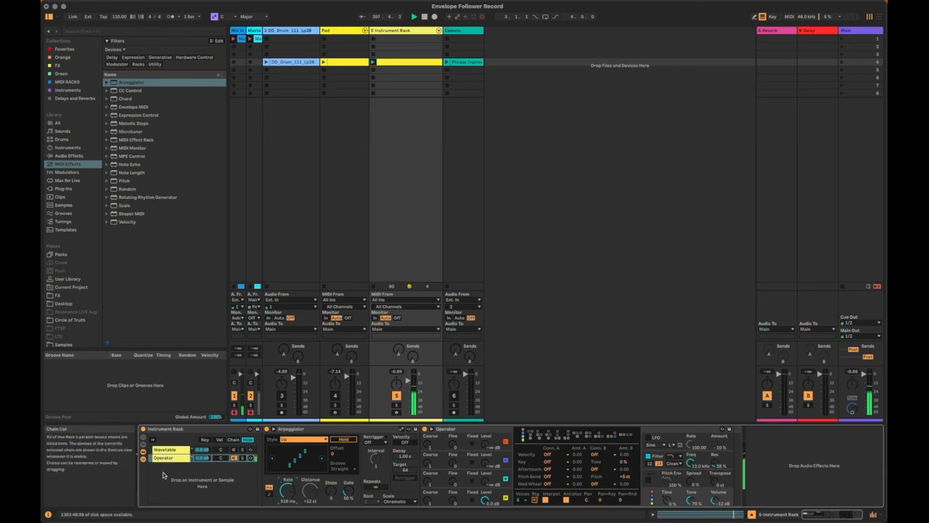
# Map the Envelope Follower to the Arpeggiator's free rate at about -68% with a 36.2% fall, and reactivate the Wavetable chain.
pyautogui.click(173, 450)
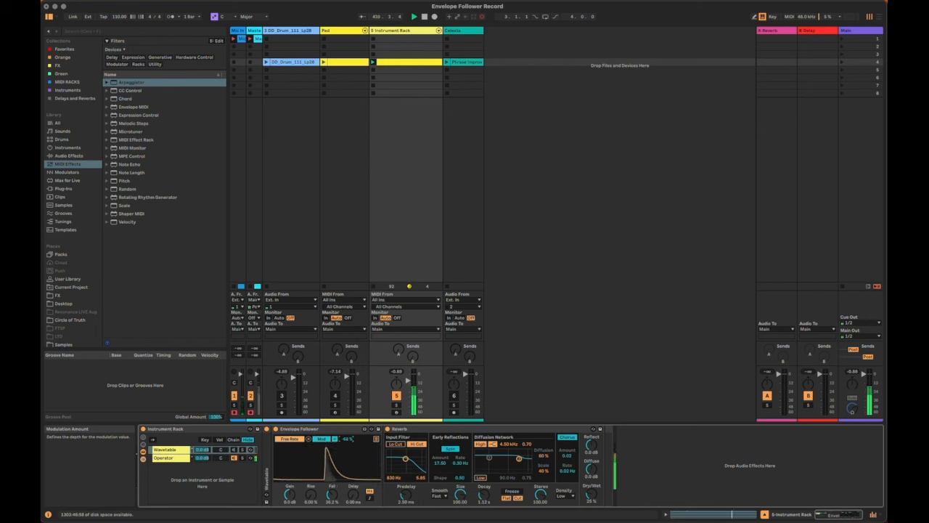
pyautogui.click(233, 450)
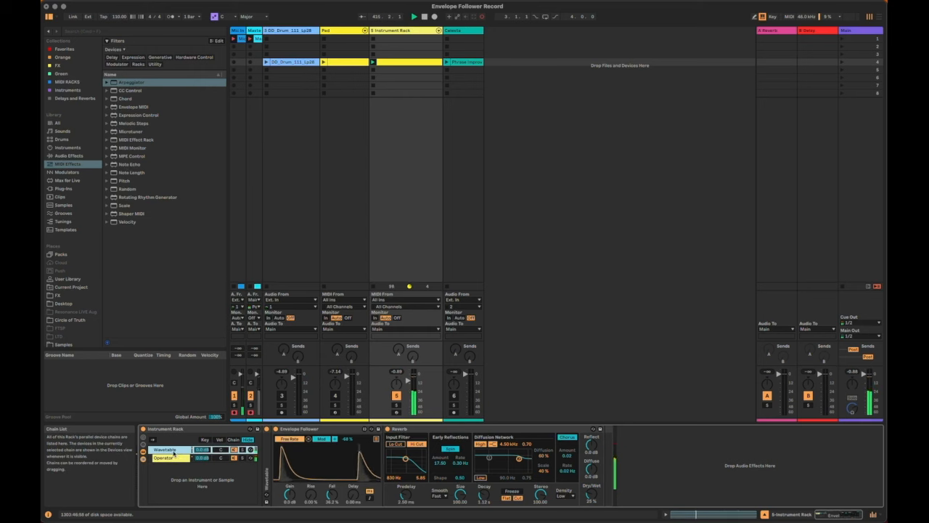
# Map the Envelope Follower's second modulation slot to Operator's filter frequency.
pyautogui.click(173, 459)
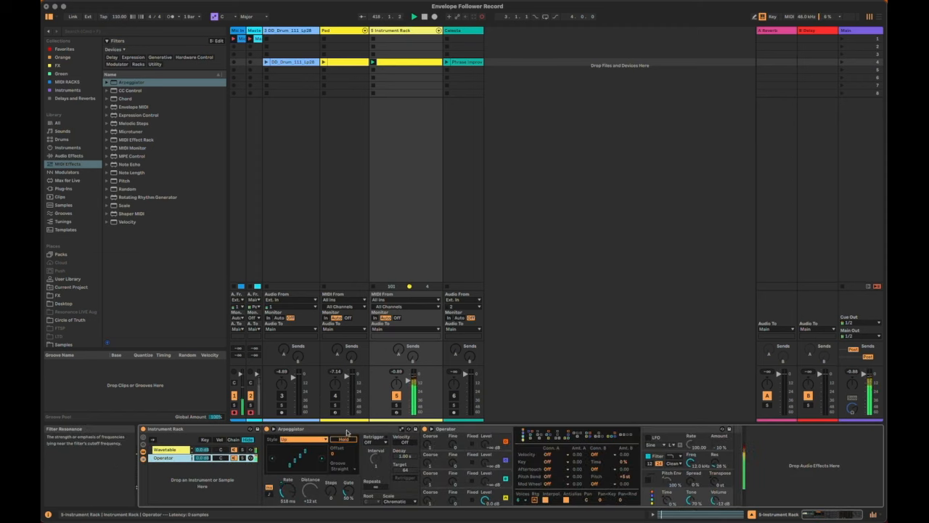
pyautogui.click(172, 450)
pyautogui.click(376, 440)
pyautogui.click(188, 459)
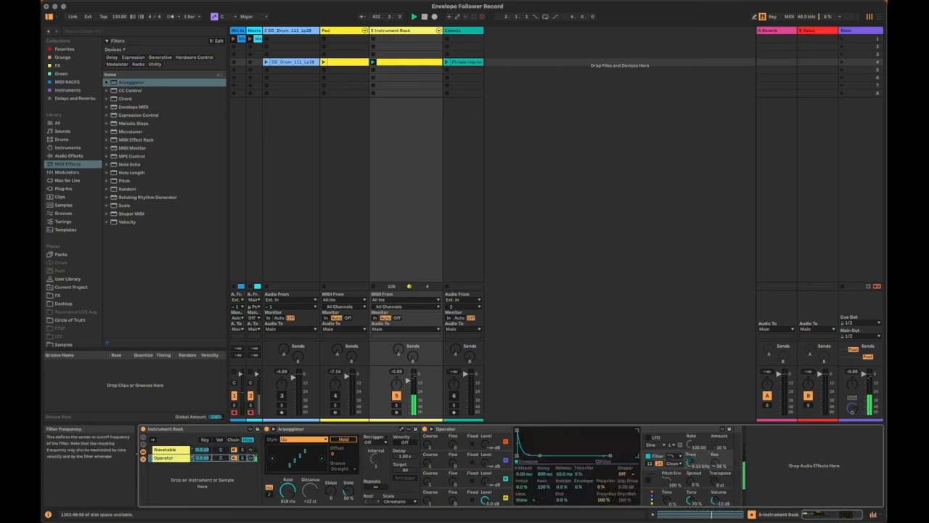
pyautogui.click(168, 449)
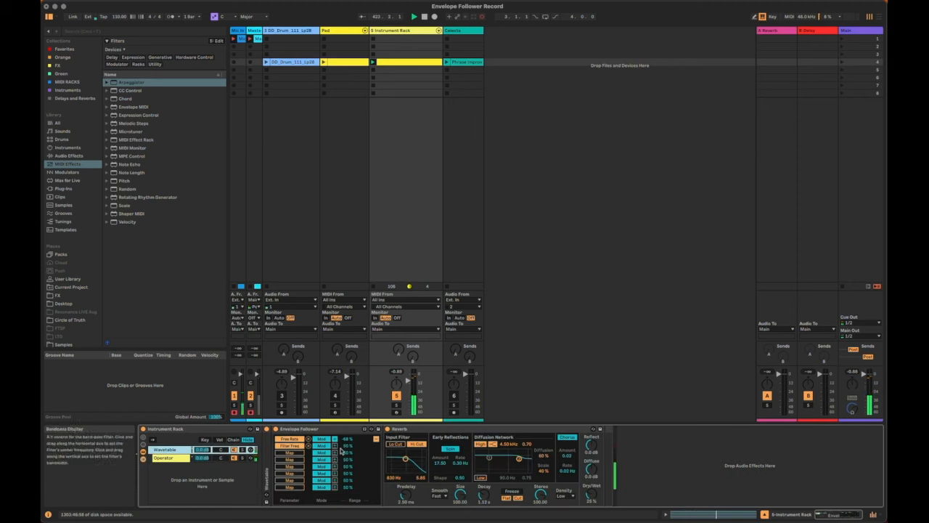
# Switch the filter frequency mapping's polarity, adjust its modulation amount, and lower Operator's filter frequency to below 1 kHz.
pyautogui.click(335, 446)
pyautogui.moveTo(346, 448); pyautogui.dragTo(348, 446)
pyautogui.click(172, 458)
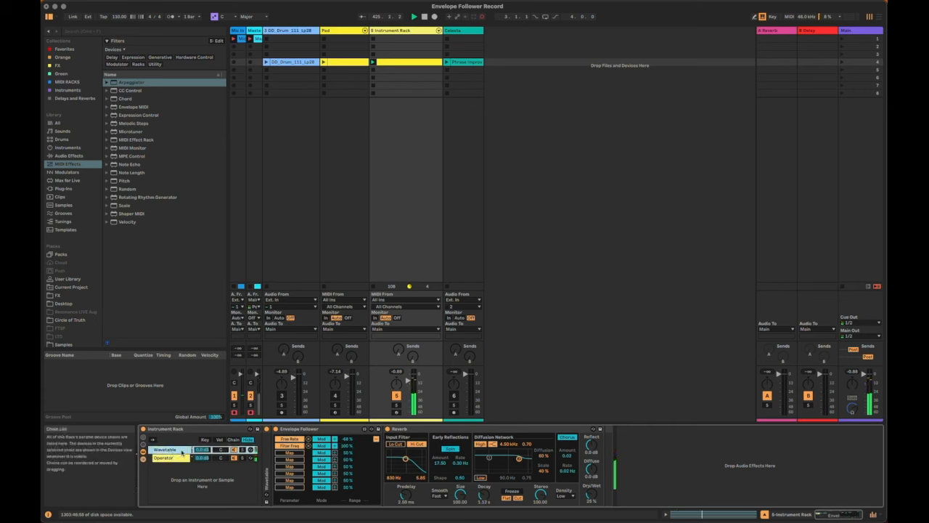
pyautogui.moveTo(690, 461); pyautogui.dragTo(690, 466)
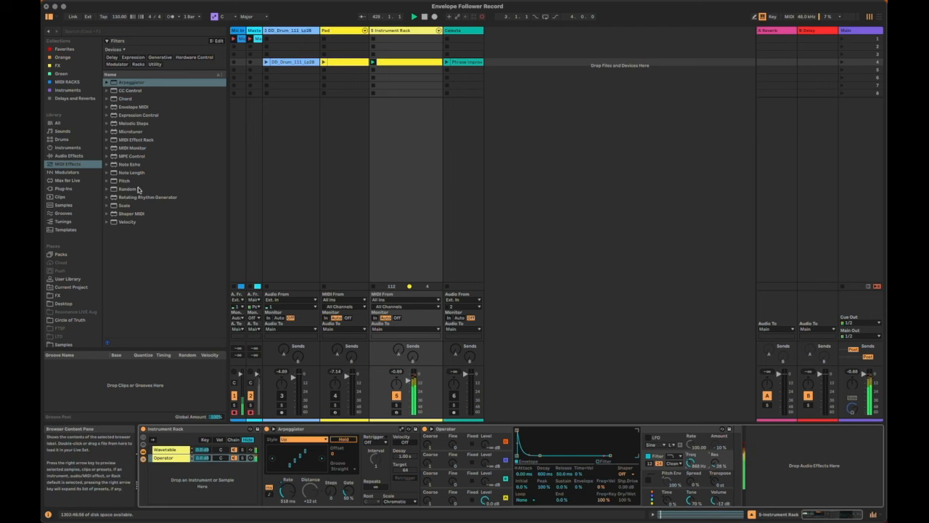
# Add a Reverb audio effect directly after Operator in the Operator chain.
pyautogui.click(87, 156)
pyautogui.scroll(-5, 163, 240)
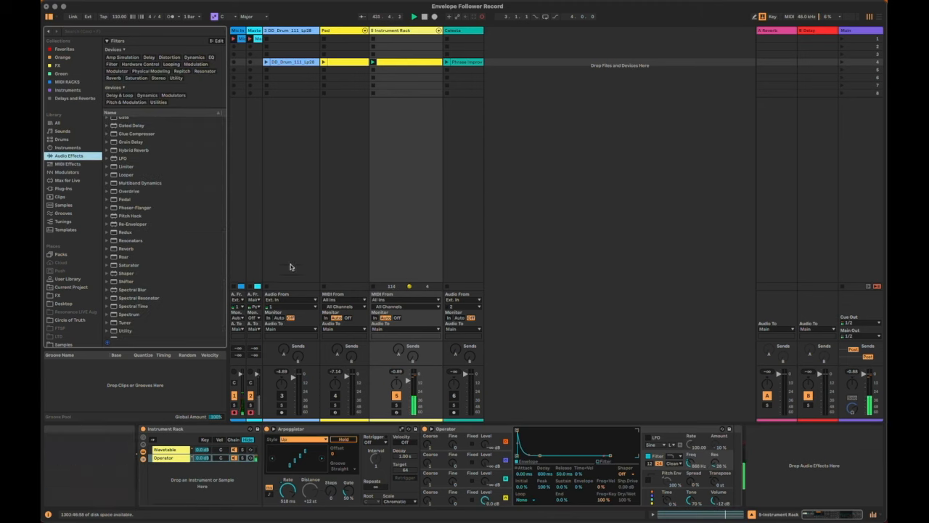
pyautogui.scroll(-1, 151, 266)
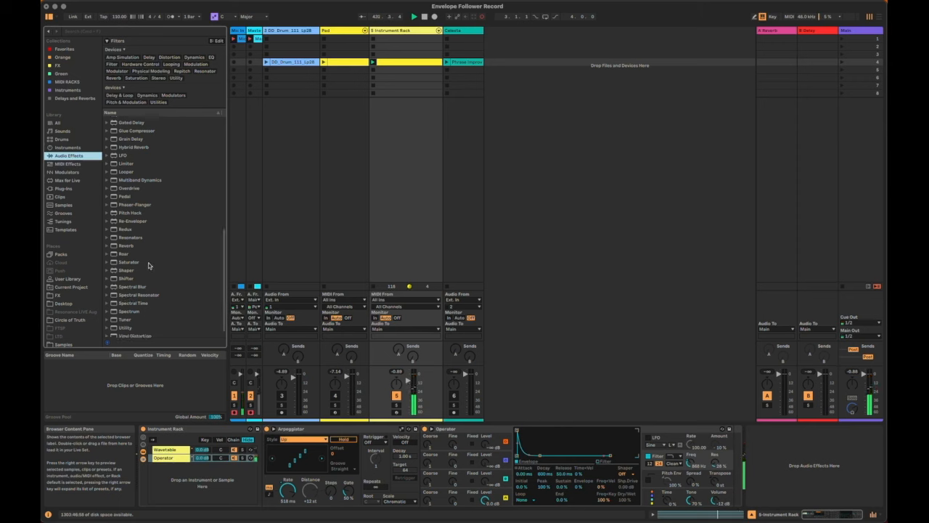
pyautogui.moveTo(121, 247); pyautogui.dragTo(733, 455)
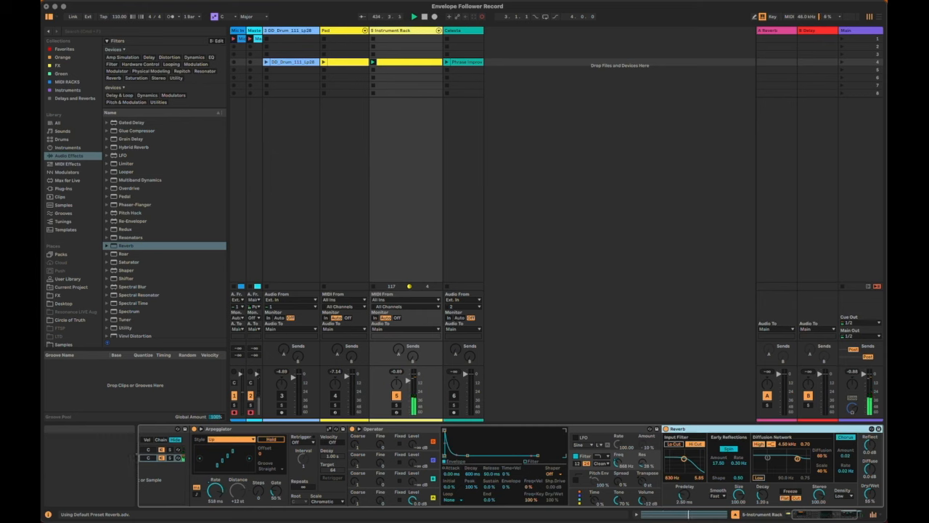
# Map the Wetable chain Envelope Follower's third modulation slot to the Dry/Wet of the Reverb in the Operator chain.
pyautogui.click(841, 518)
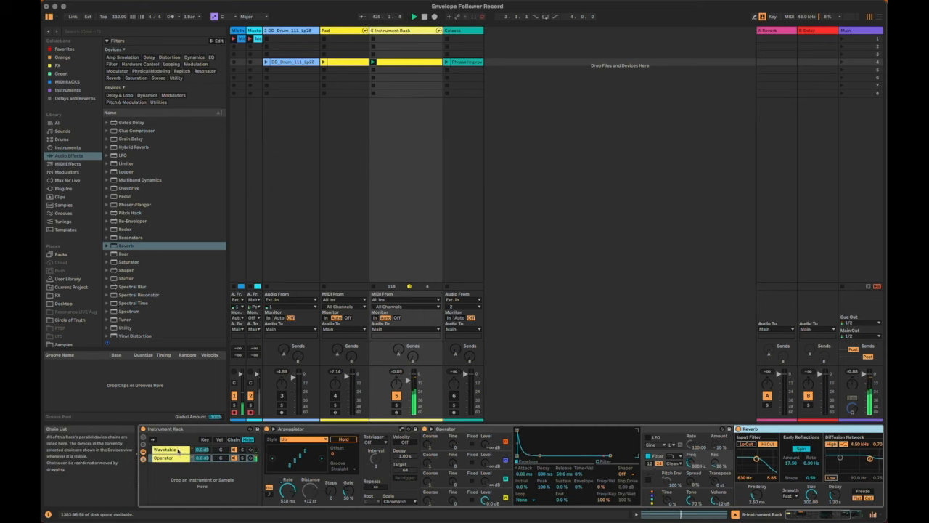
pyautogui.click(174, 450)
pyautogui.click(290, 453)
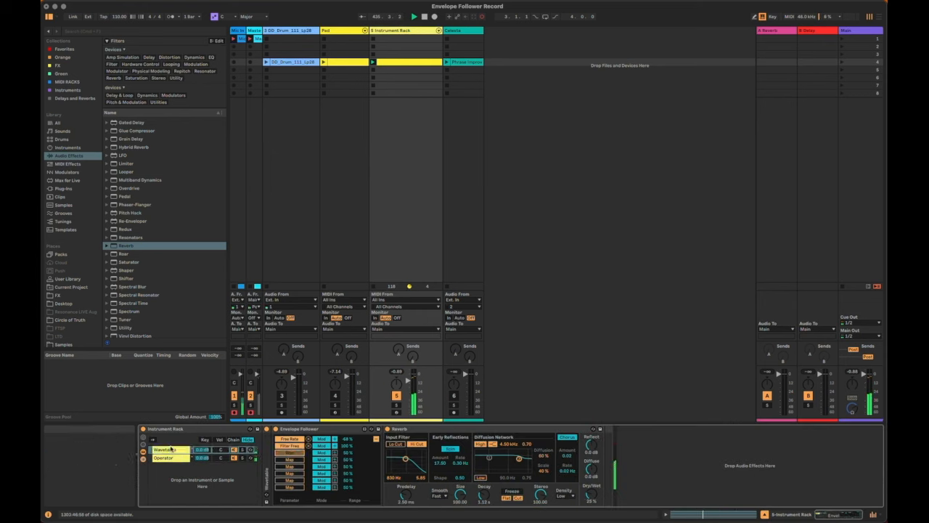
pyautogui.click(163, 457)
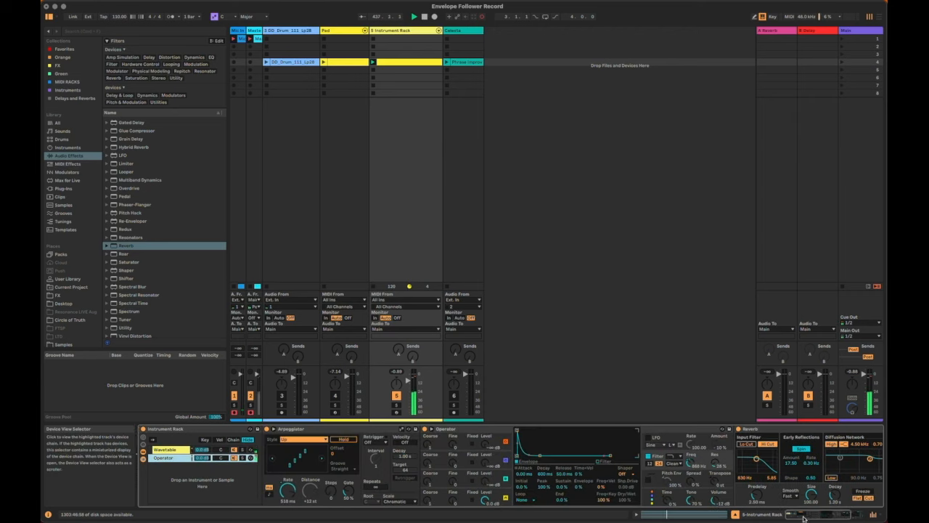
pyautogui.click(858, 516)
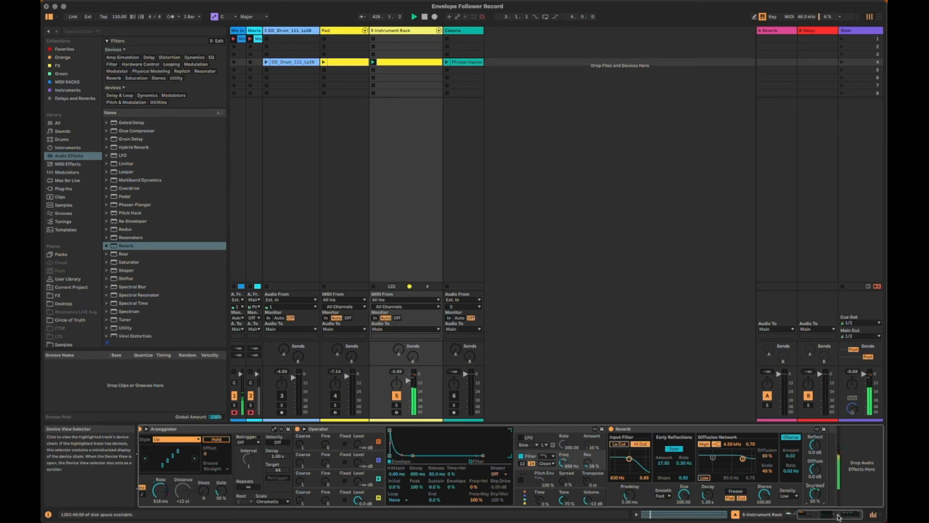
pyautogui.moveTo(838, 517); pyautogui.dragTo(819, 519)
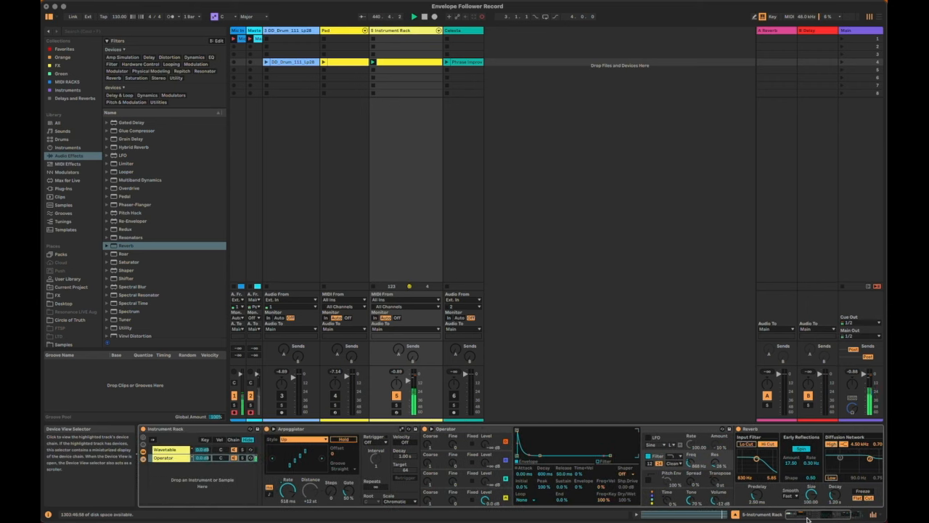
# Adjust the modulation amount of the Reverb Dry/Wet mapping and return the Envelope Follower to its single-mapping view.
pyautogui.click(174, 450)
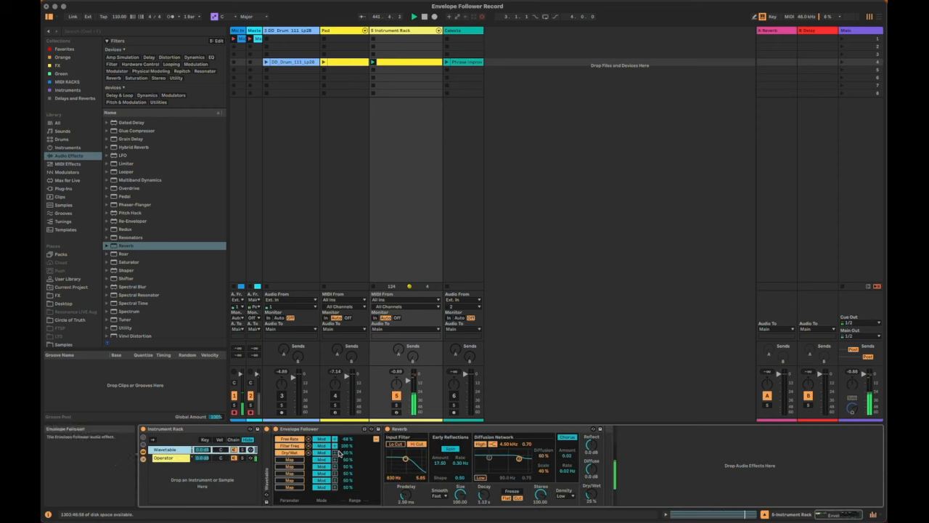
pyautogui.moveTo(349, 453); pyautogui.dragTo(348, 453)
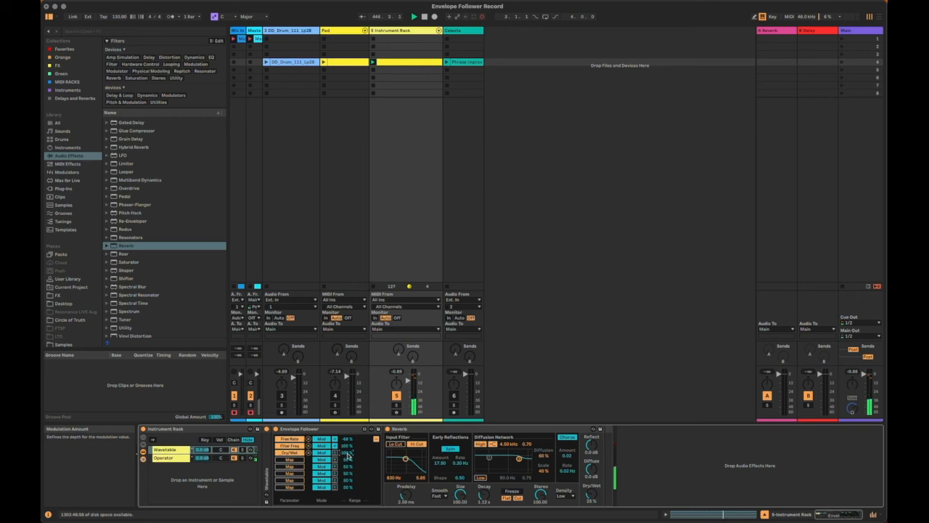
pyautogui.click(376, 438)
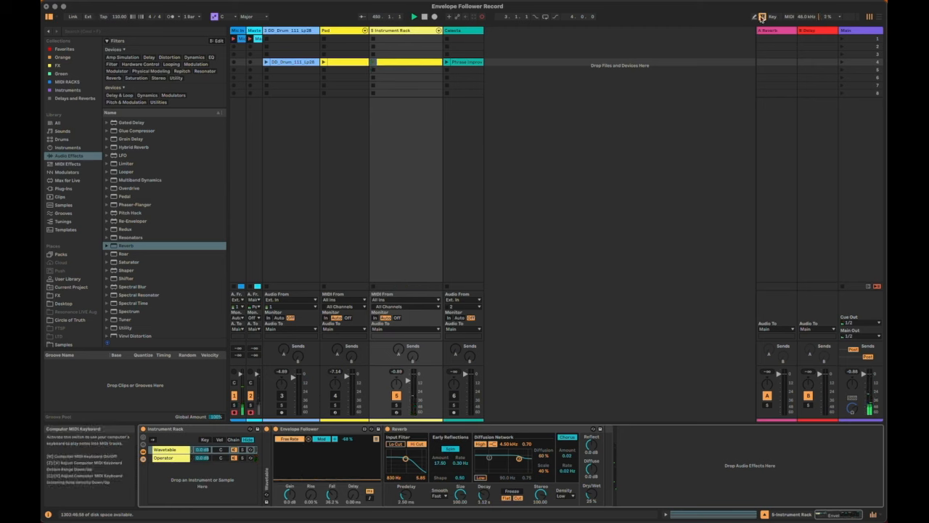
# Set the Instrument Rack track's monitoring to In and play repeated single notes with the computer MIDI keyboard.
pyautogui.click(762, 16)
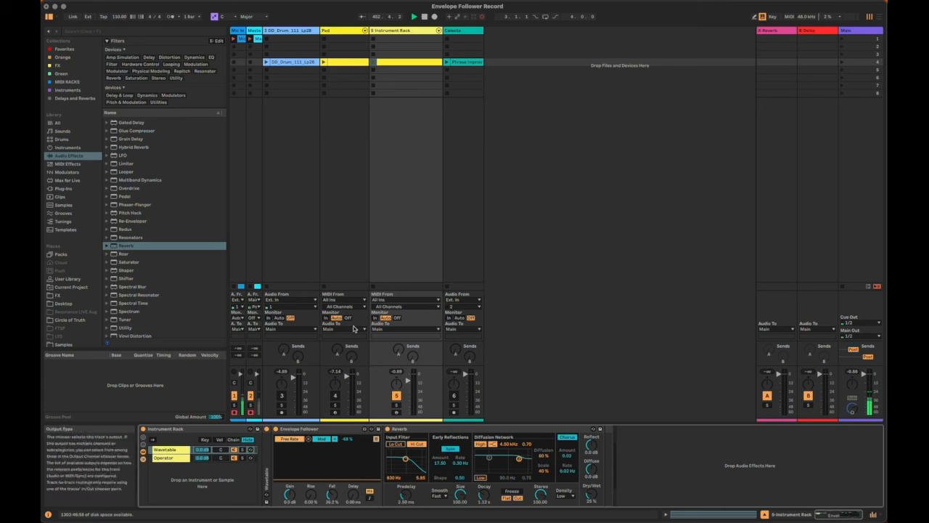
pyautogui.click(375, 317)
pyautogui.press('a')
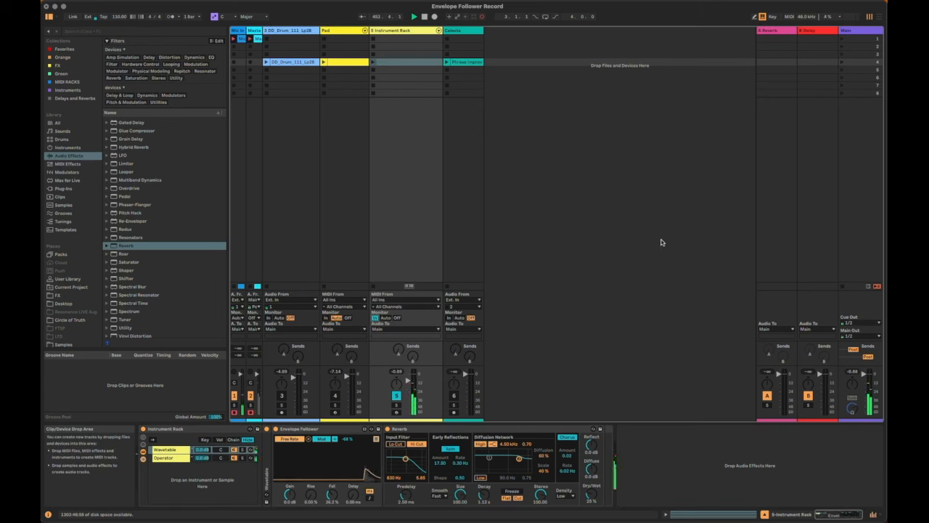
pyautogui.press('a')
pyautogui.press('a')
pyautogui.press('a')
pyautogui.press('a')
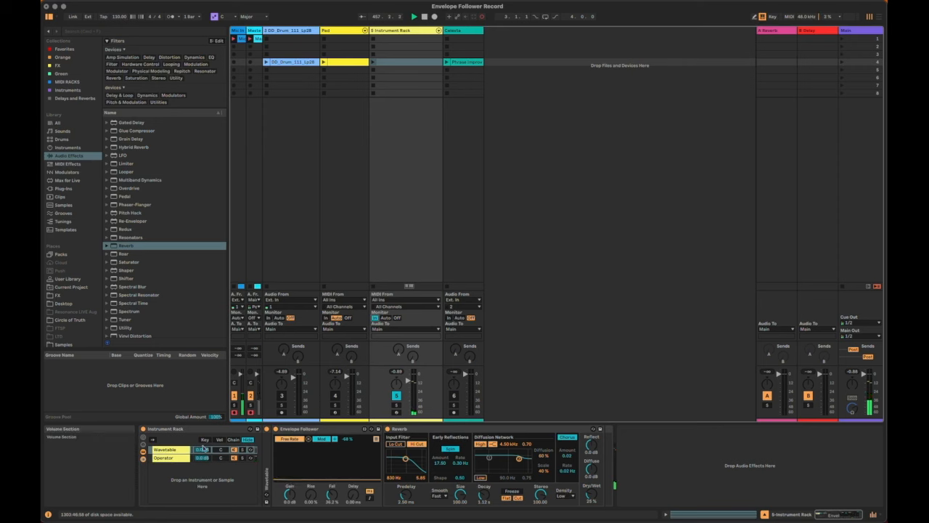
# Adjust the Arpeggiator's free rate in the Operator chain to about 690 ms.
pyautogui.click(163, 457)
pyautogui.moveTo(290, 492); pyautogui.dragTo(291, 485)
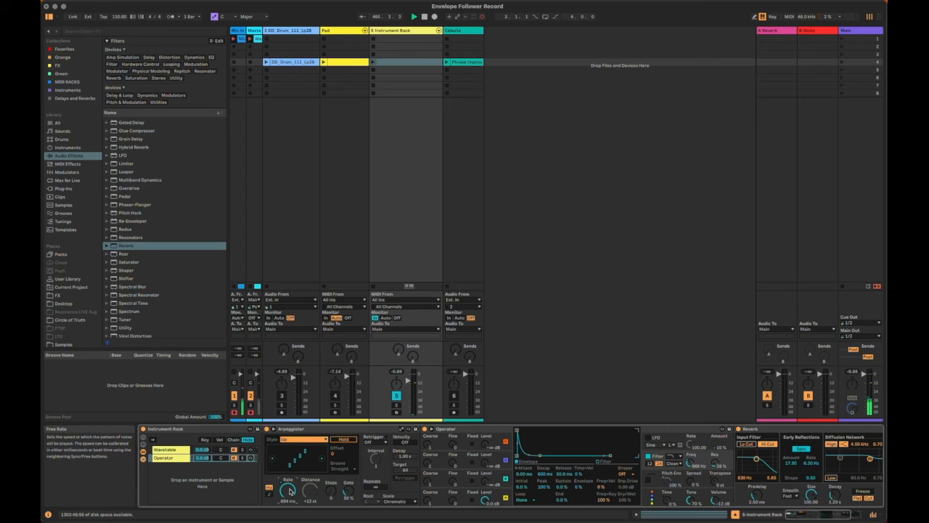
pyautogui.click(526, 121)
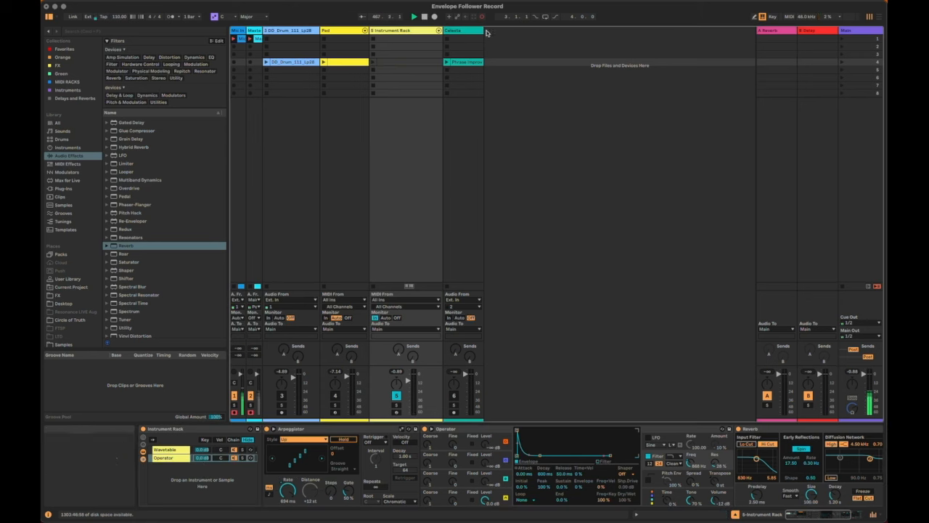
# Widen and activate the Celesta track, and launch its Phrase Improv 1 clip.
pyautogui.moveTo(485, 32); pyautogui.dragTo(497, 32)
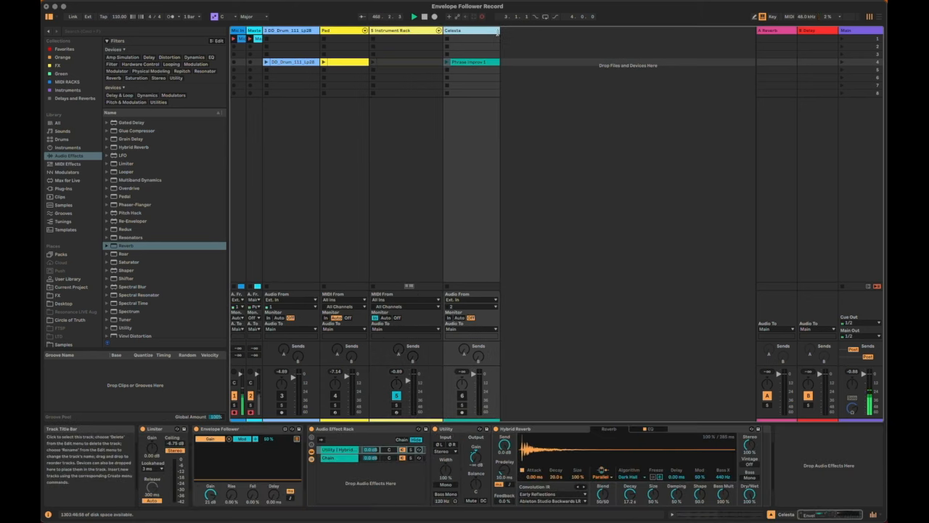
pyautogui.click(462, 396)
pyautogui.click(449, 63)
pyautogui.click(460, 63)
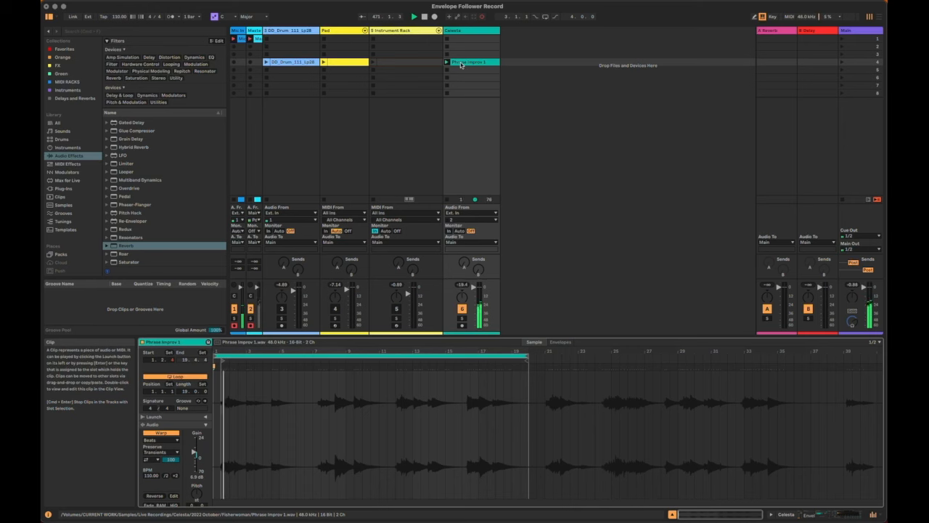
# Delete all existing devices from the Celesta track's device chain.
pyautogui.hotkey('shift', 'Tab')
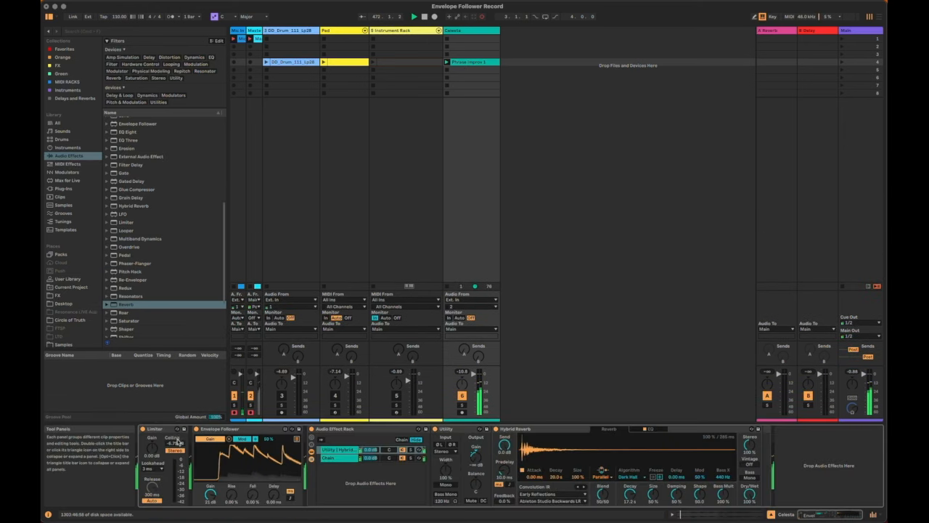
pyautogui.click(379, 429)
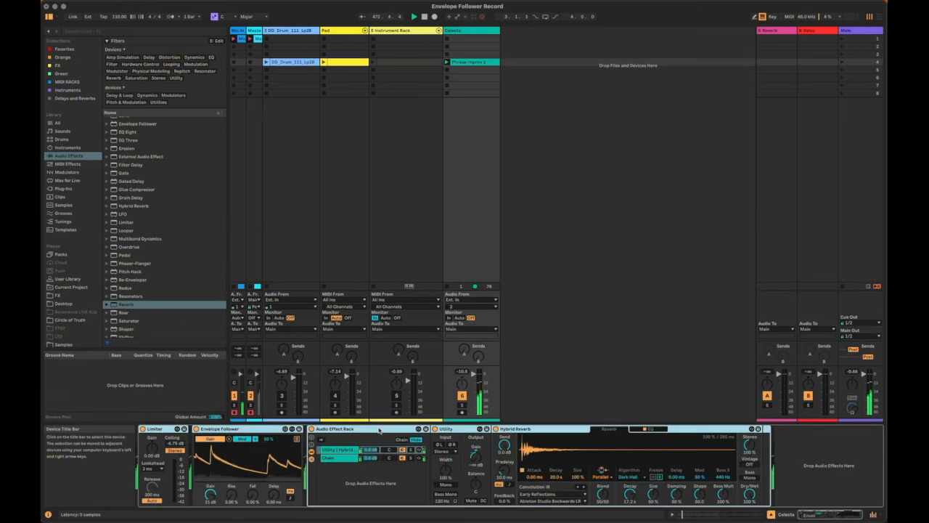
pyautogui.press('Delete')
pyautogui.click(583, 253)
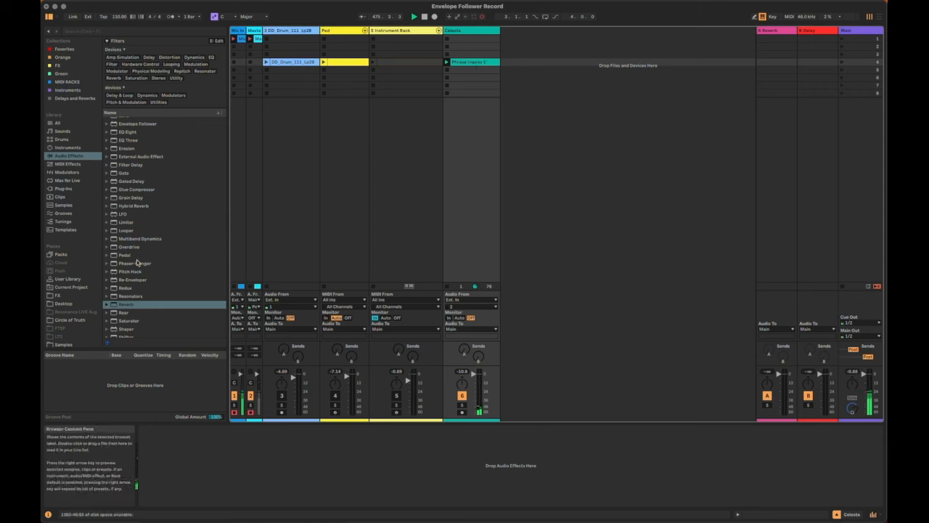
# Add an Envelope Follower to the Celesta track, followed by a Hybrid Reverb with default settings.
pyautogui.scroll(3, 146, 206)
pyautogui.moveTo(139, 159); pyautogui.dragTo(232, 462)
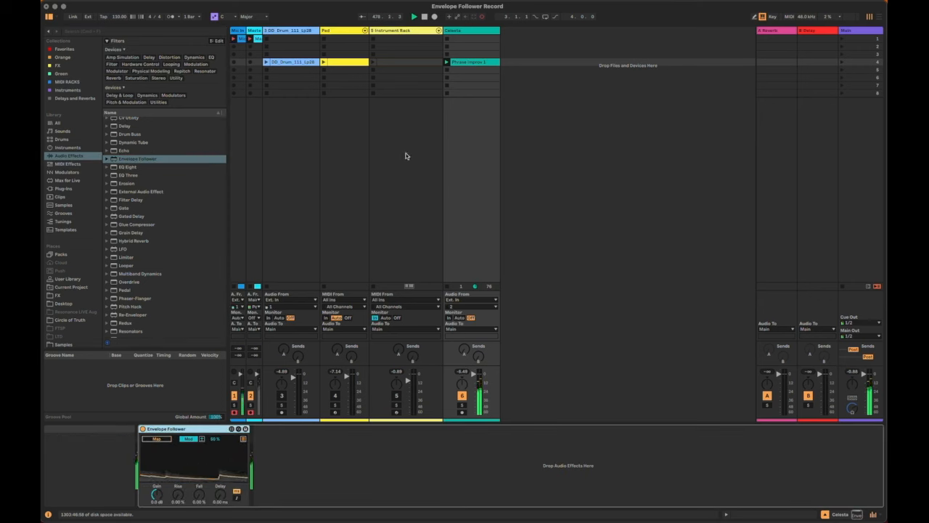
pyautogui.scroll(-4, 162, 257)
pyautogui.scroll(-1, 162, 257)
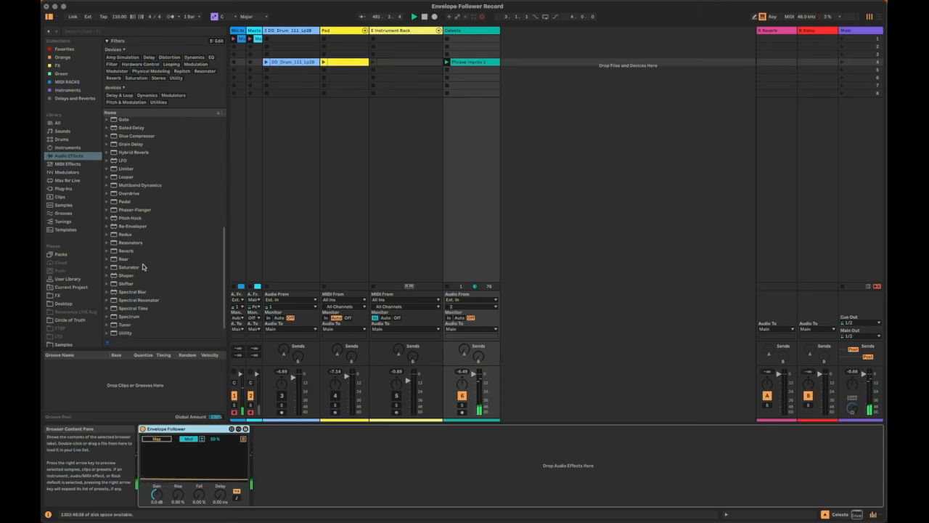
pyautogui.scroll(1, 135, 247)
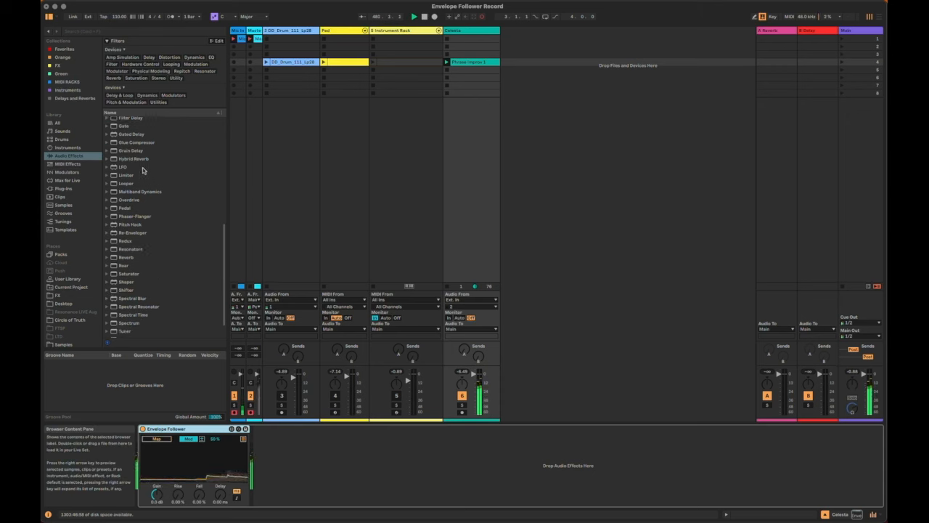
pyautogui.click(124, 151)
pyautogui.press('Down')
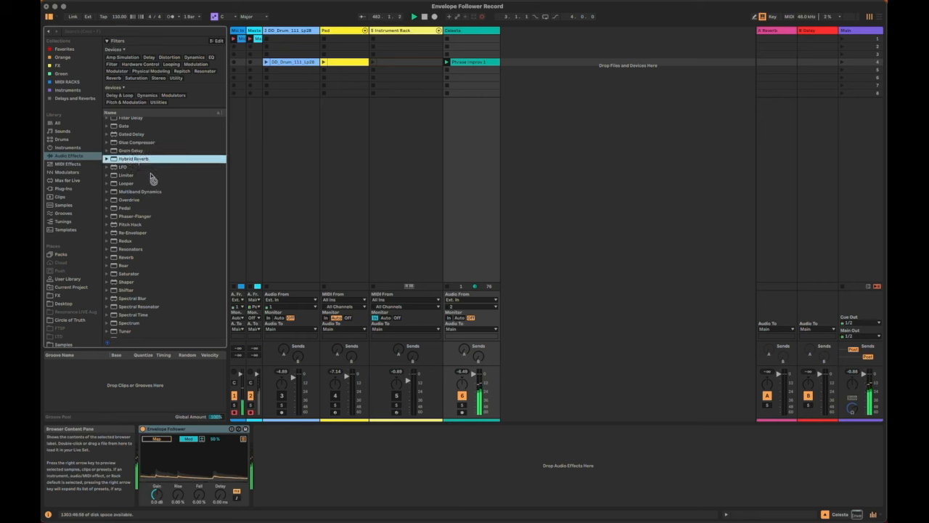
pyautogui.press('Return')
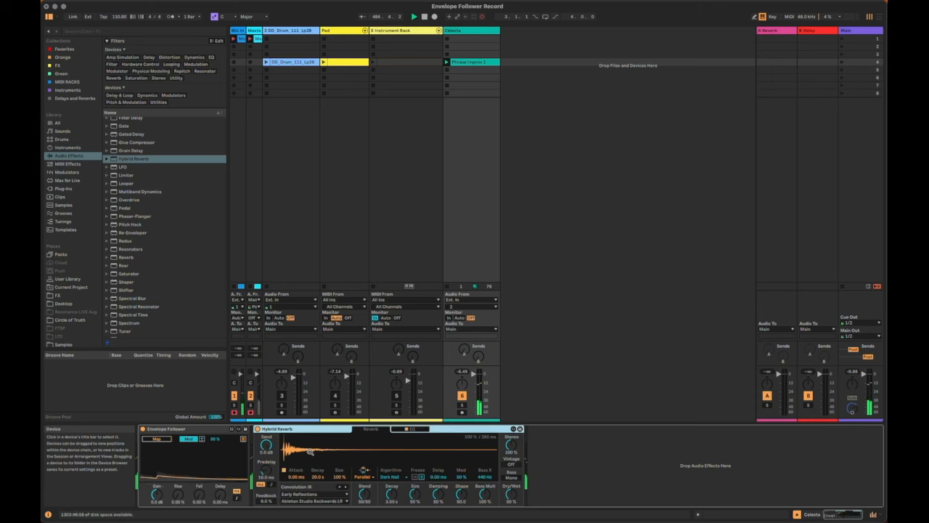
# Raise the Envelope Follower's gain, map it to Hybrid Reverb's Dry/Wet, and lower Dry/Wet to 0%.
pyautogui.moveTo(156, 495); pyautogui.dragTo(156, 485)
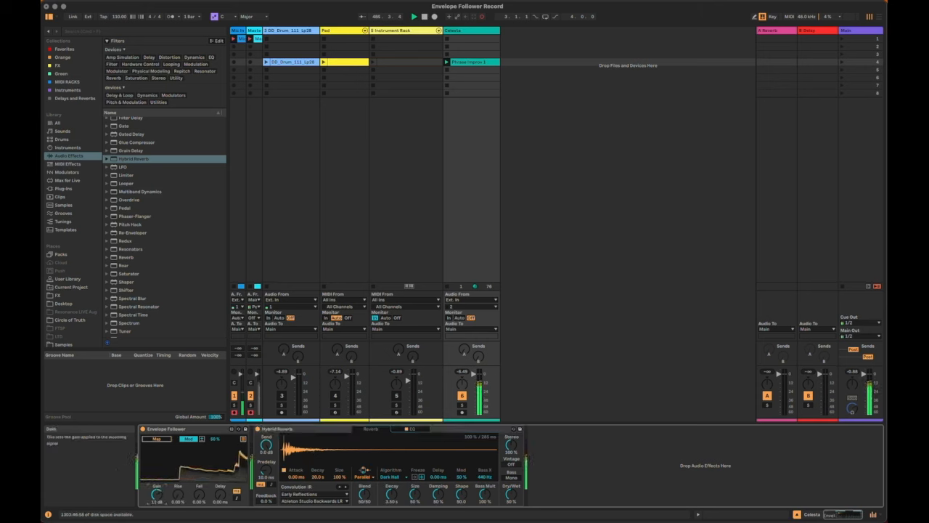
pyautogui.click(156, 439)
pyautogui.click(510, 494)
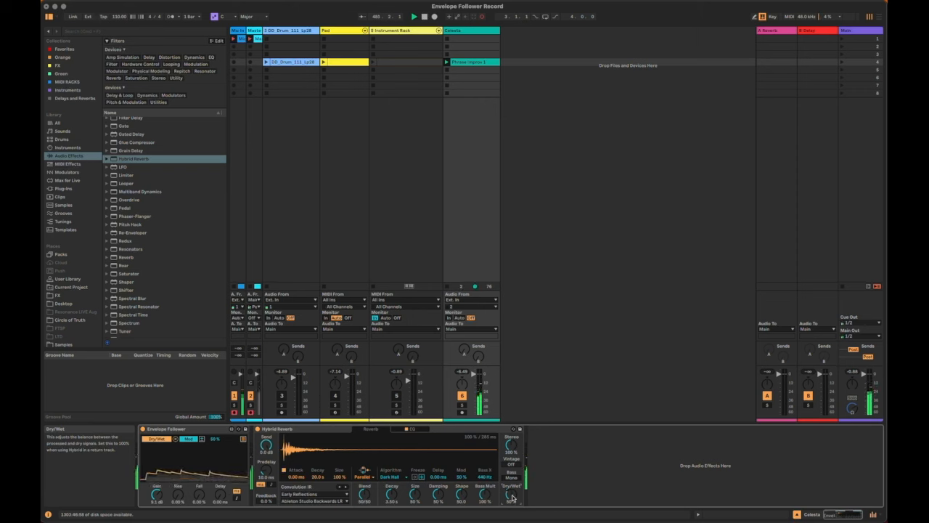
pyautogui.moveTo(512, 496); pyautogui.dragTo(512, 486)
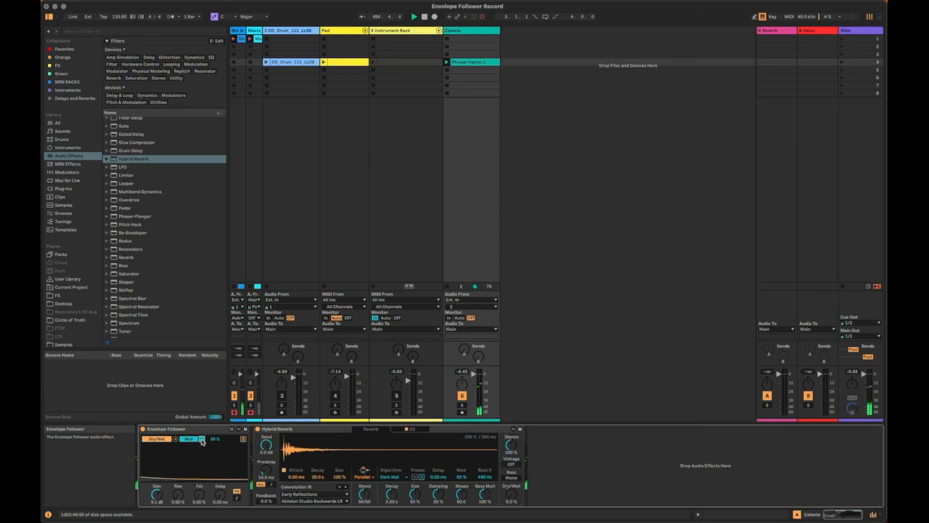
# Set the Envelope Follower's modulation amount to 100%, its gain to 13 dB and its fall to about 40%.
pyautogui.doubleClick(214, 440)
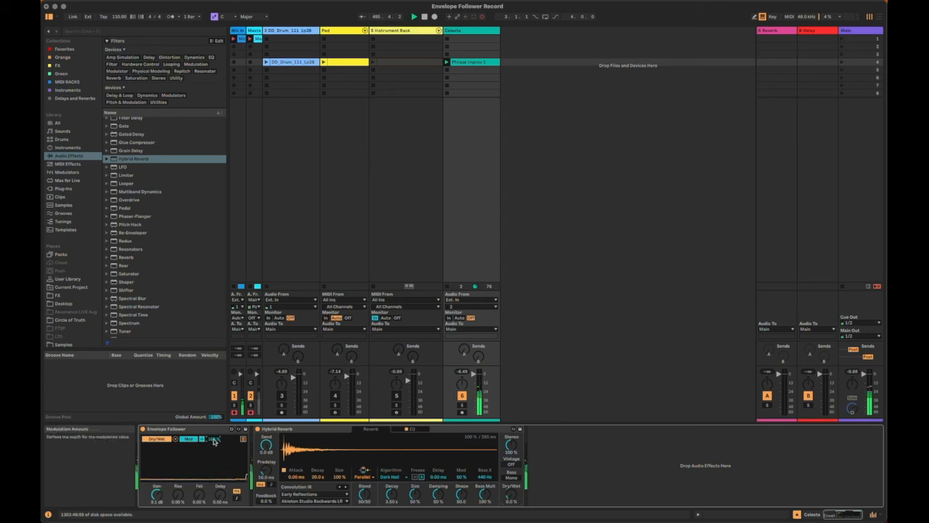
pyautogui.moveTo(156, 495); pyautogui.dragTo(156, 487)
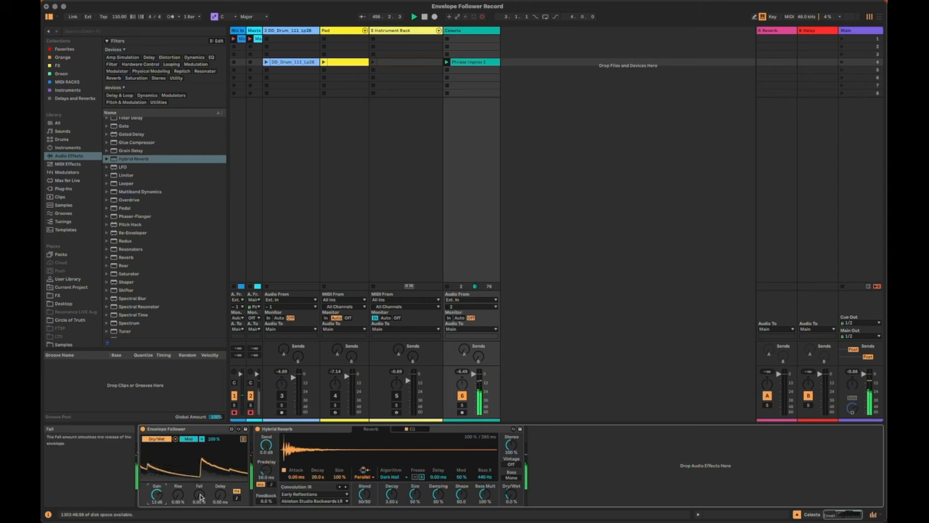
pyautogui.moveTo(197, 495); pyautogui.dragTo(197, 488)
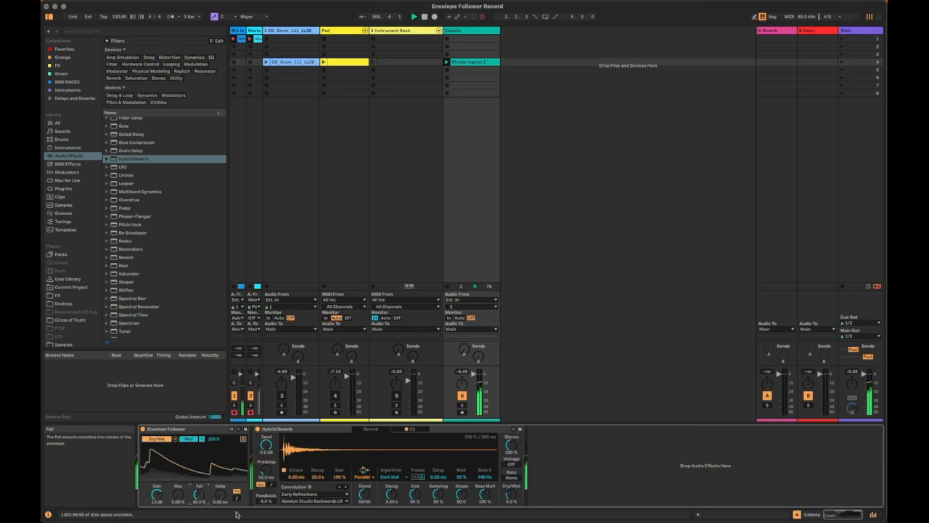
# Switch Hybrid Reverb's convolution IR category to Bigger Spaces and raise the algorithm decay to about 9.7 s.
pyautogui.click(321, 495)
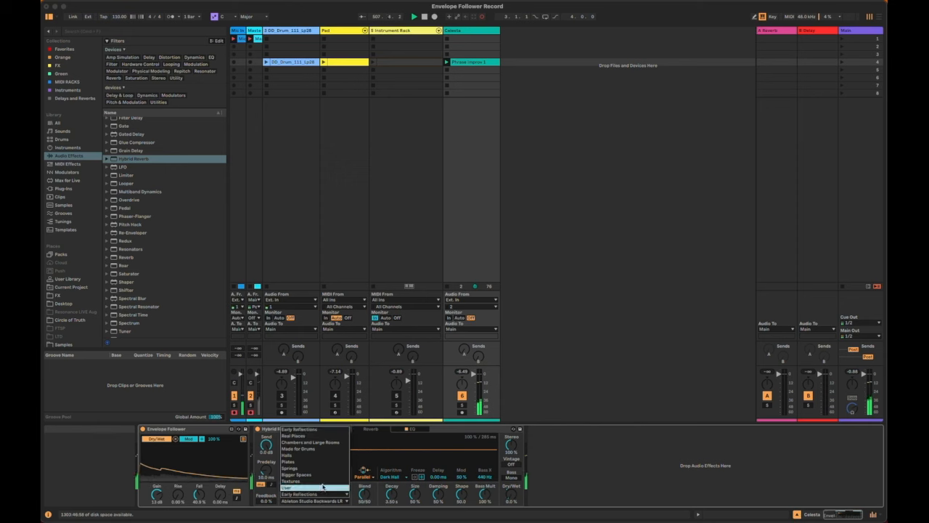
pyautogui.click(320, 474)
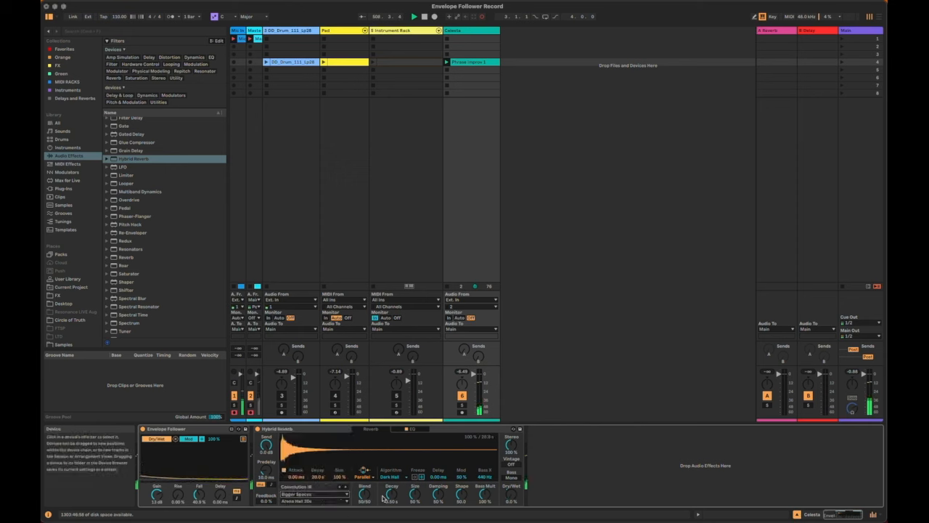
pyautogui.moveTo(388, 497); pyautogui.dragTo(389, 497)
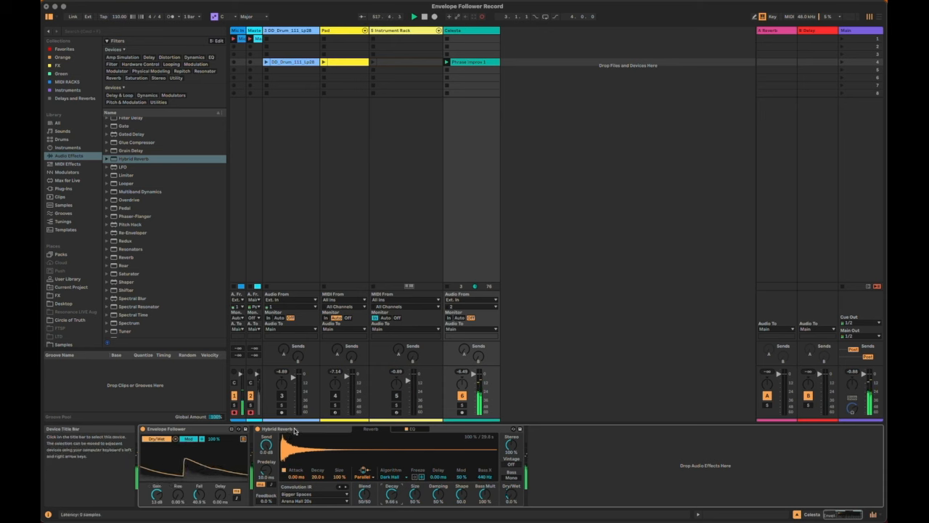
# Remove the Envelope Follower's Dry/Wet mapping and group Hybrid Reverb into an Audio Effect Rack.
pyautogui.click(174, 440)
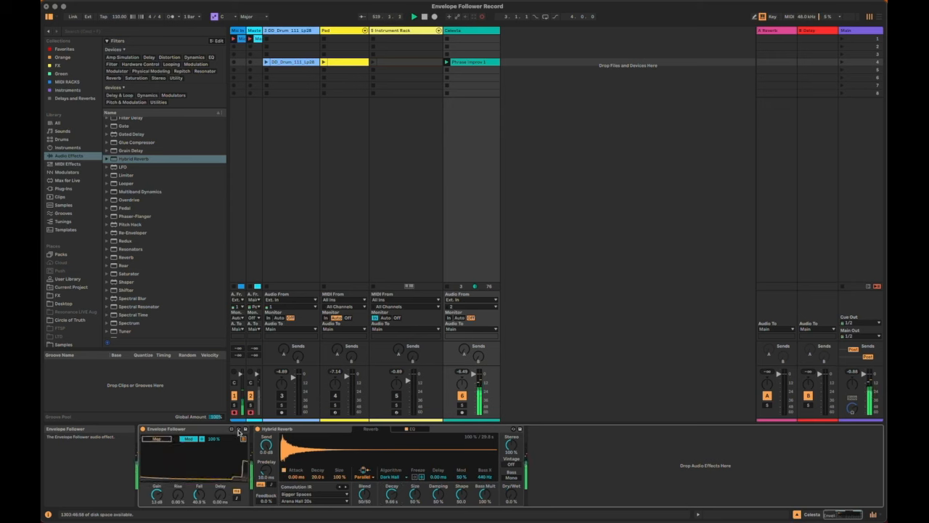
pyautogui.click(287, 430)
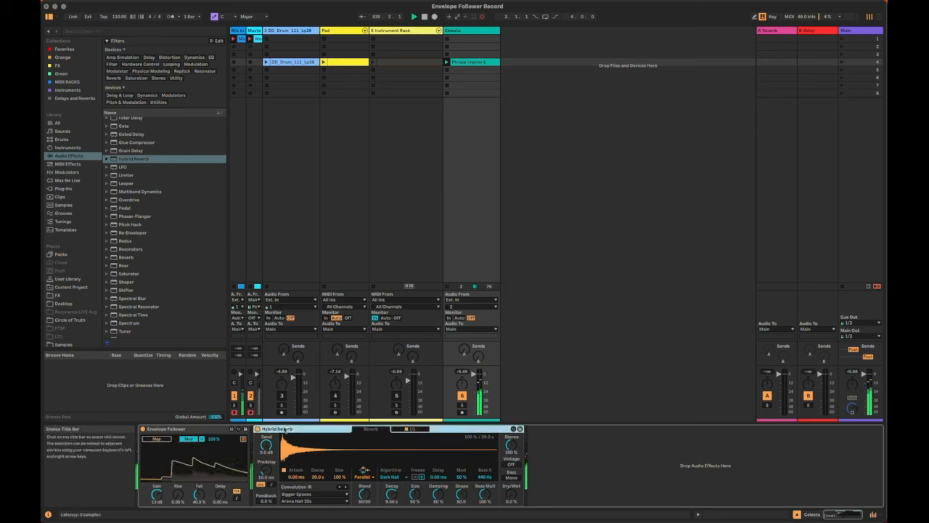
pyautogui.press('super+g')
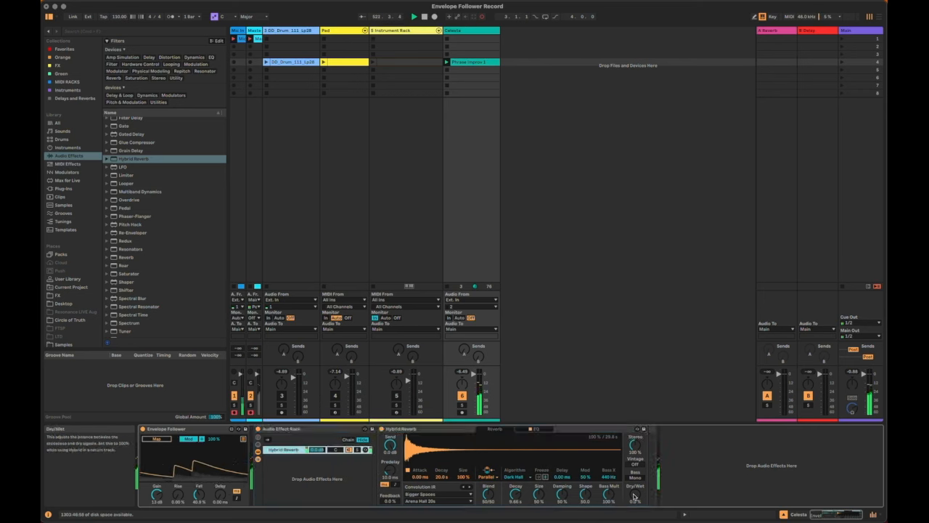
# Raise Hybrid Reverb's Dry/Wet to 100% and insert a Utility before it in the rack chain.
pyautogui.moveTo(635, 494); pyautogui.dragTo(635, 436)
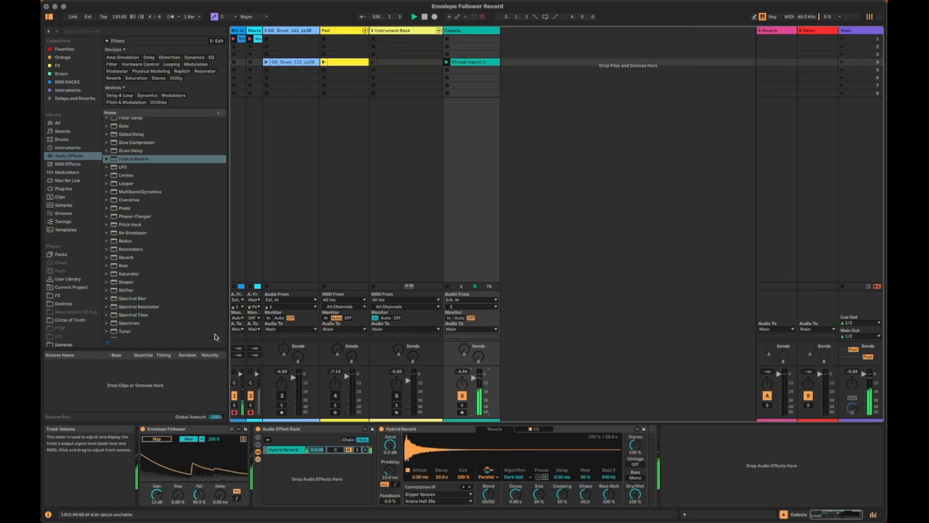
pyautogui.scroll(-1, 176, 318)
pyautogui.click(129, 318)
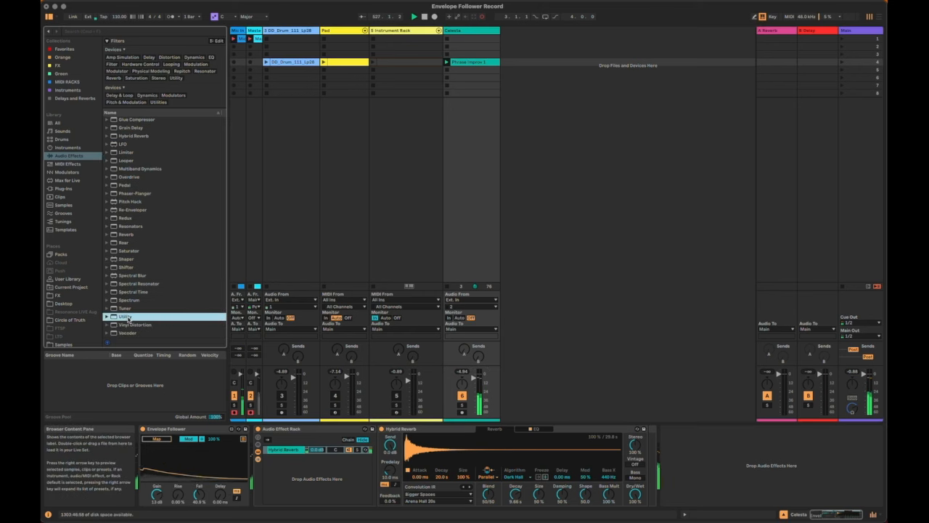
pyautogui.moveTo(372, 426); pyautogui.dragTo(383, 459)
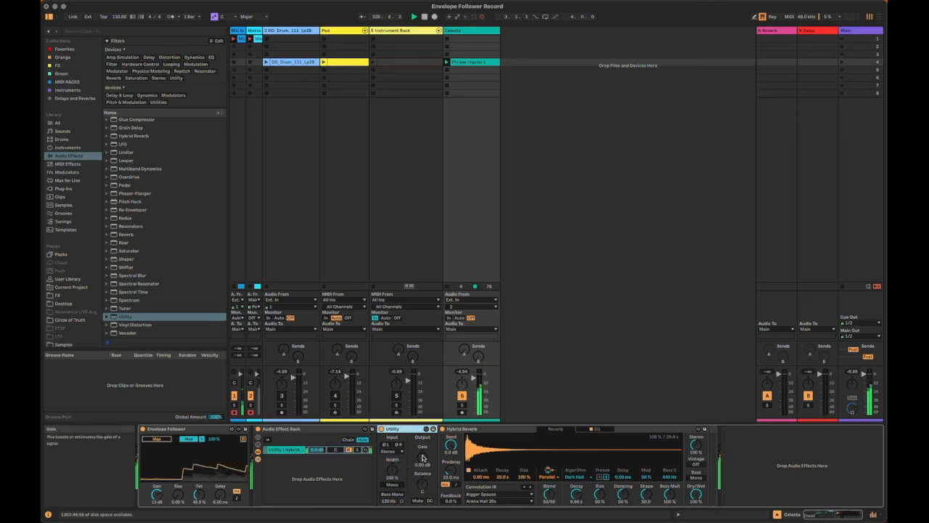
# Lower Utility's gain to -inf dB and map the Envelope Follower to that gain.
pyautogui.moveTo(423, 457); pyautogui.dragTo(422, 504)
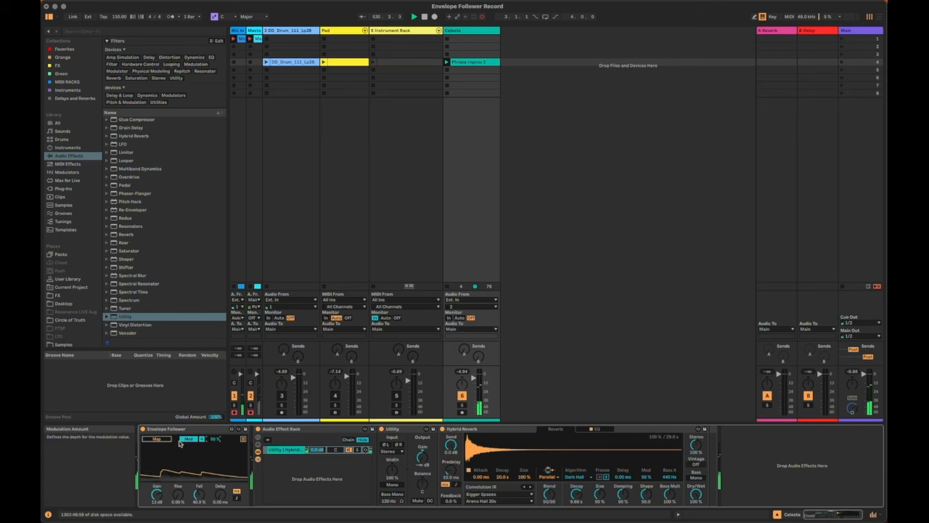
pyautogui.click(156, 438)
pyautogui.click(416, 456)
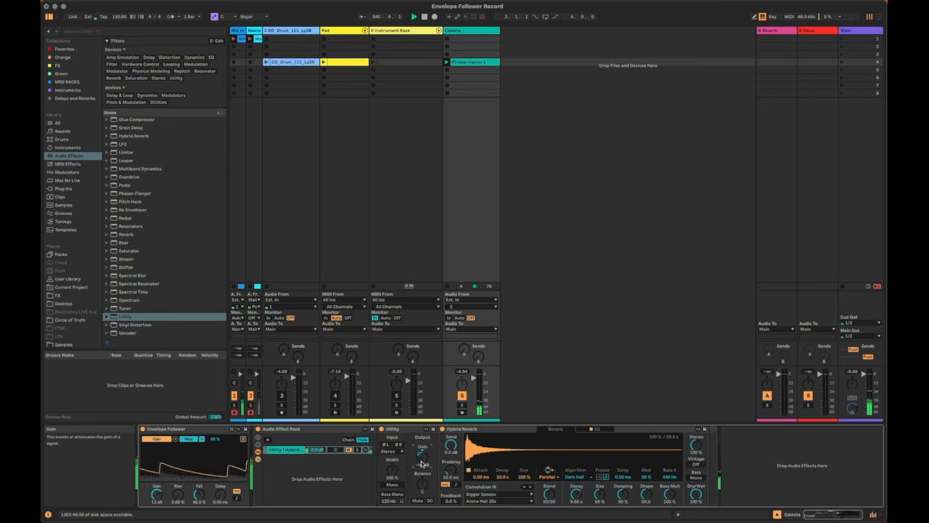
# Create a second chain in the Audio Effect Rack, name it Clean, and move it above the reverb chain.
pyautogui.click(347, 476)
pyautogui.rightClick(349, 476)
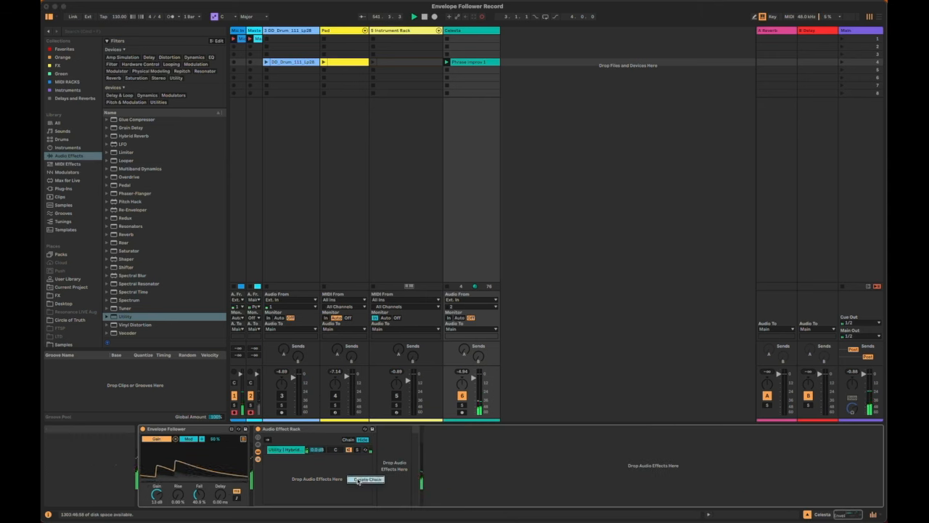
pyautogui.click(358, 481)
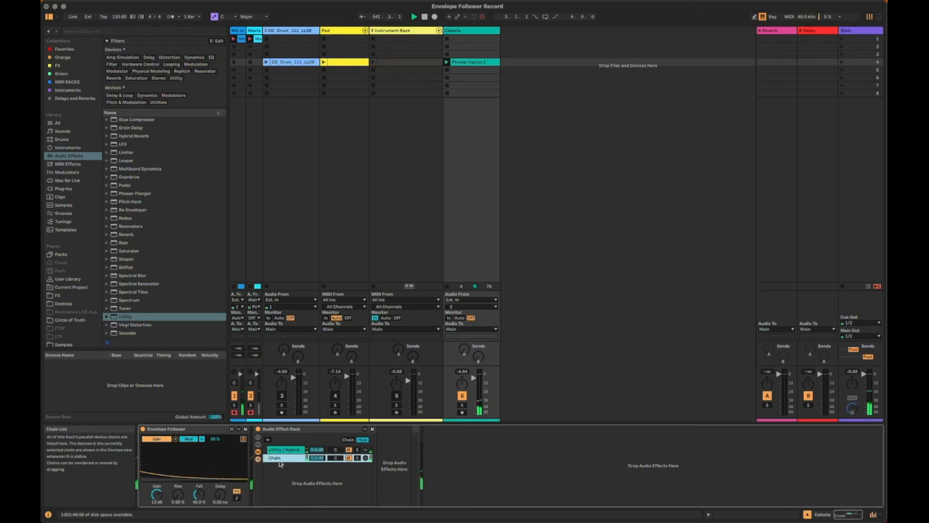
pyautogui.write('Clean')
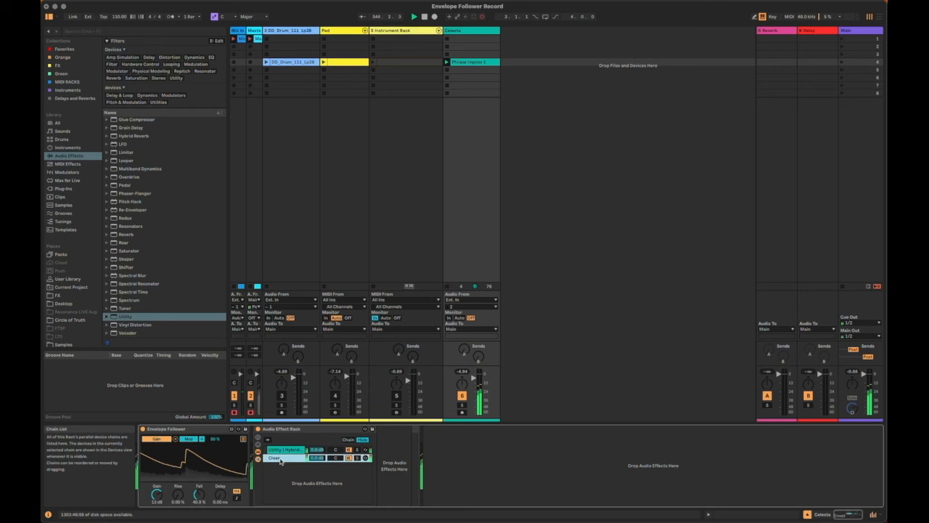
pyautogui.moveTo(279, 462); pyautogui.dragTo(282, 448)
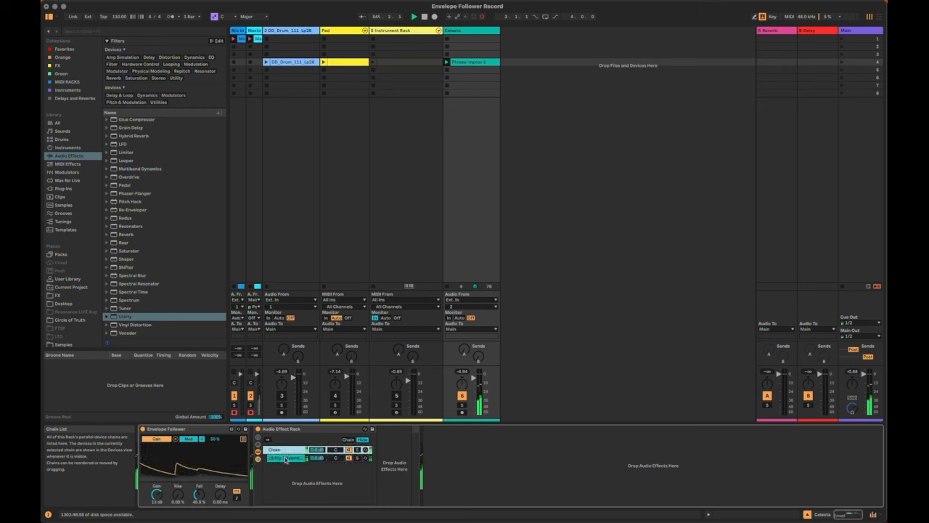
# Add Auto Pan after Hybrid Reverb in the reverb chain and raise its rate to about 11.2 Hz.
pyautogui.click(286, 458)
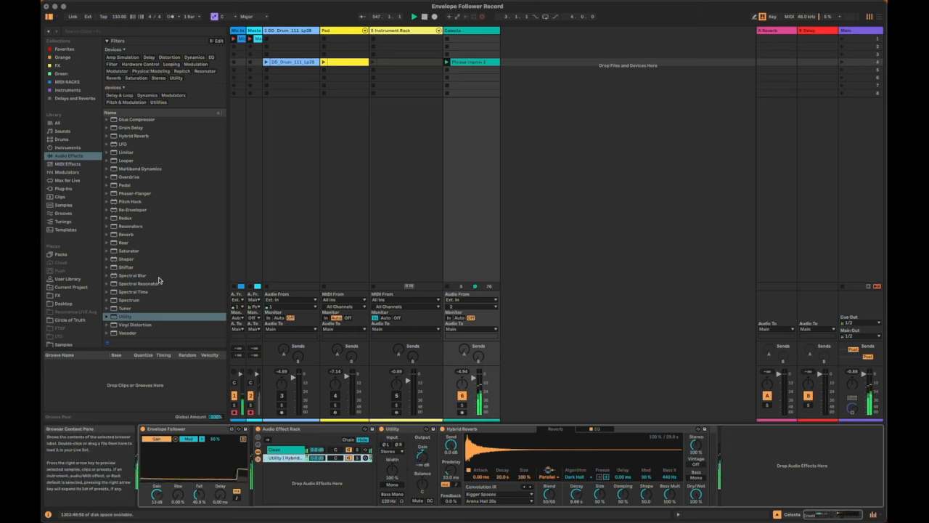
pyautogui.scroll(1, 159, 281)
pyautogui.scroll(15, 159, 280)
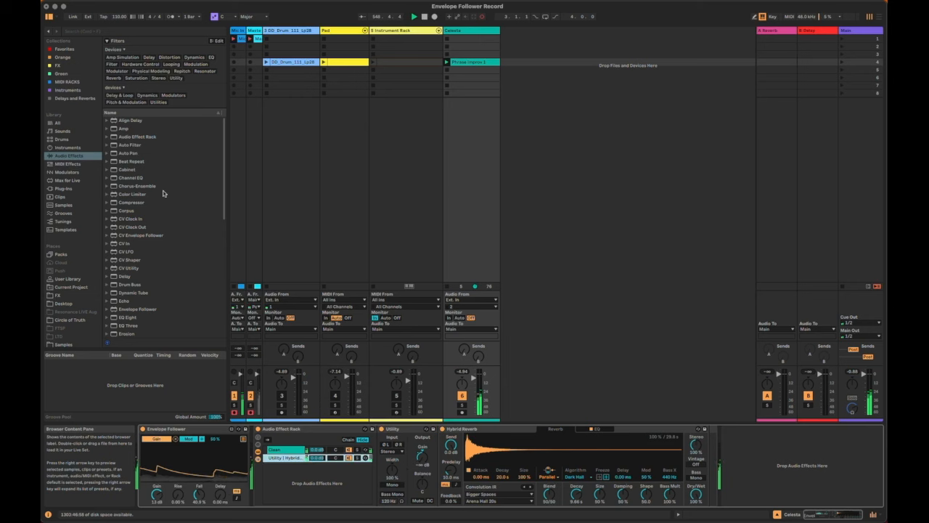
pyautogui.click(136, 154)
pyautogui.moveTo(595, 369); pyautogui.dragTo(715, 457)
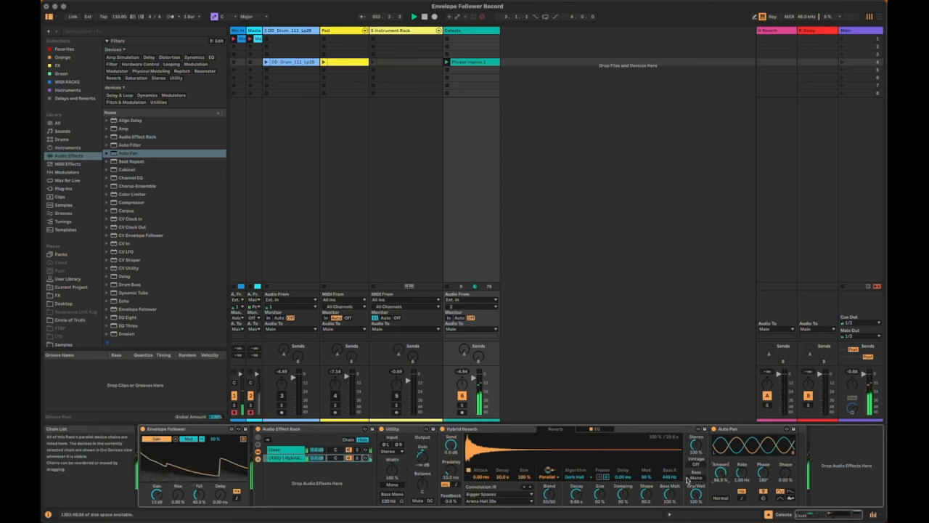
pyautogui.moveTo(742, 473); pyautogui.dragTo(741, 435)
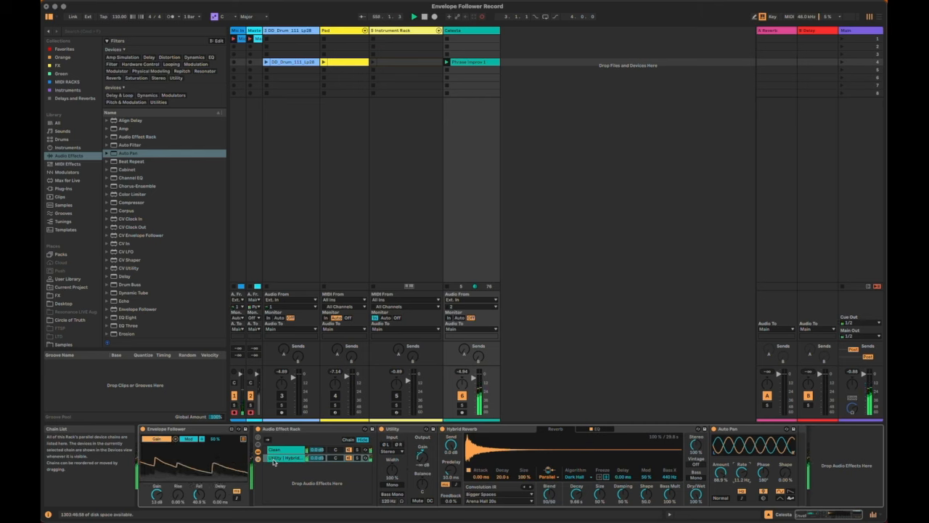
# Map the Envelope Follower's second slot to Auto Pan's Amount at 100% modulation, and set Amount to about 50%.
pyautogui.click(242, 439)
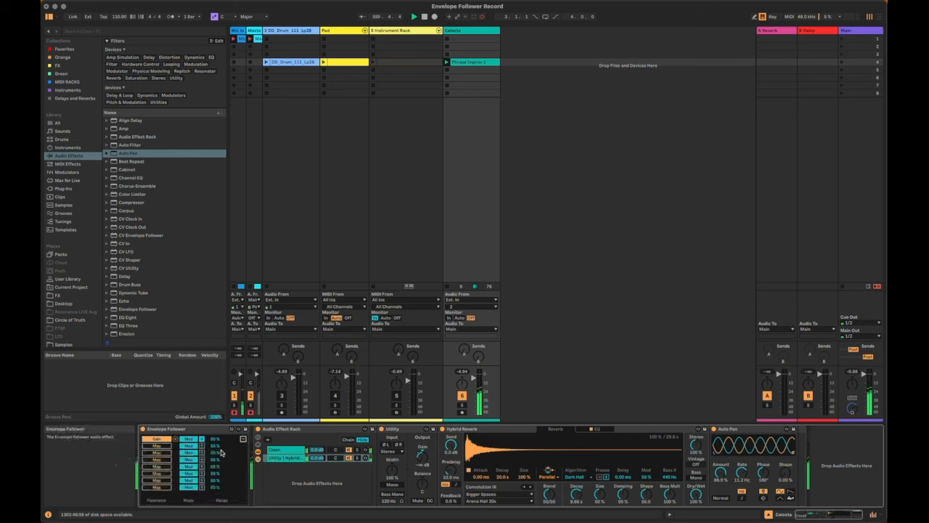
pyautogui.click(166, 446)
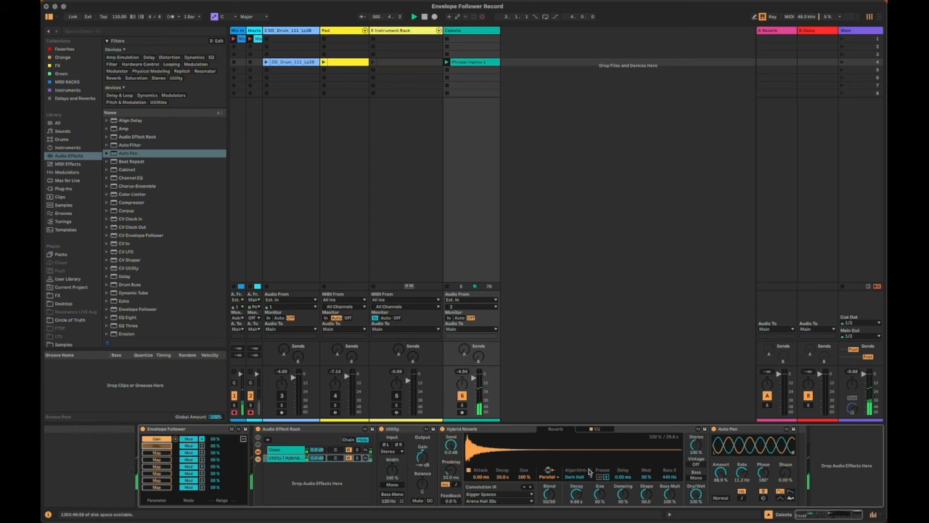
pyautogui.click(720, 472)
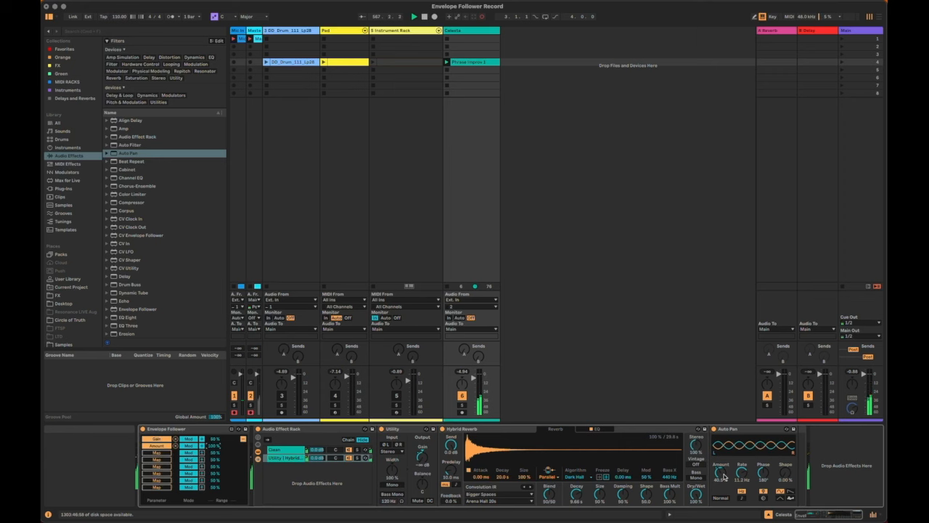
pyautogui.moveTo(723, 476); pyautogui.dragTo(723, 477)
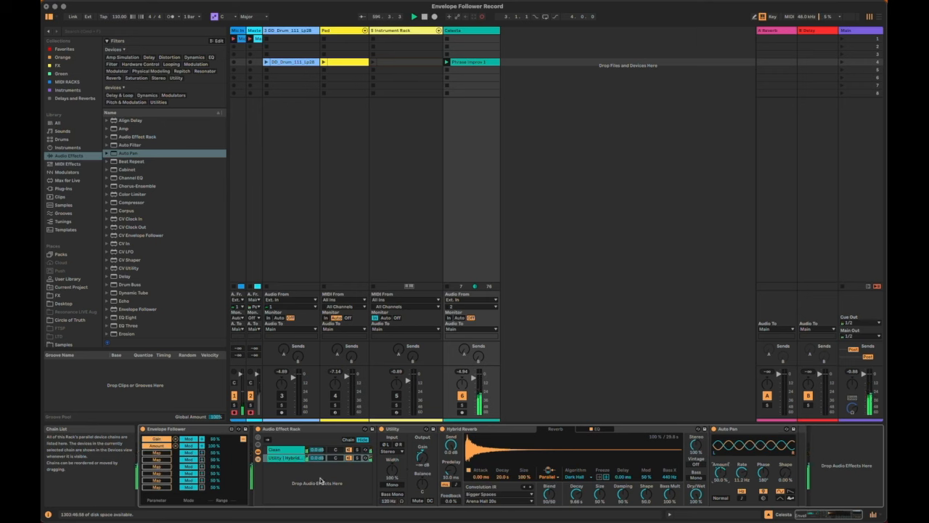
pyautogui.click(244, 439)
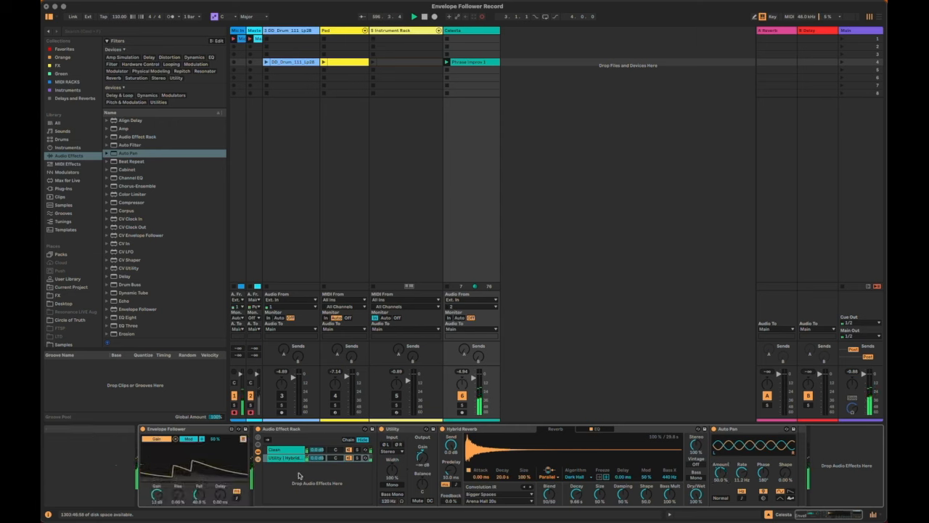